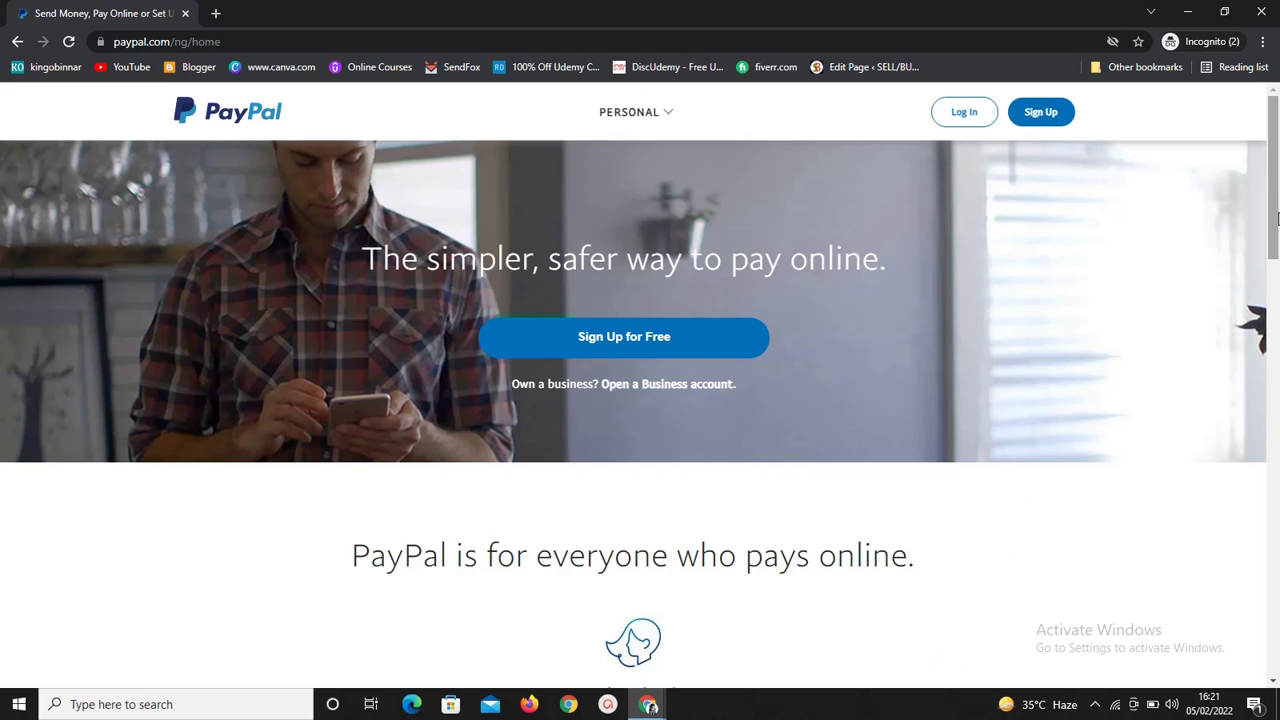
# Bring forward the logged-in PayPal dashboard window showing the 0,00 USD balance.
pyautogui.moveTo(1275, 218); pyautogui.dragTo(1276, 166)
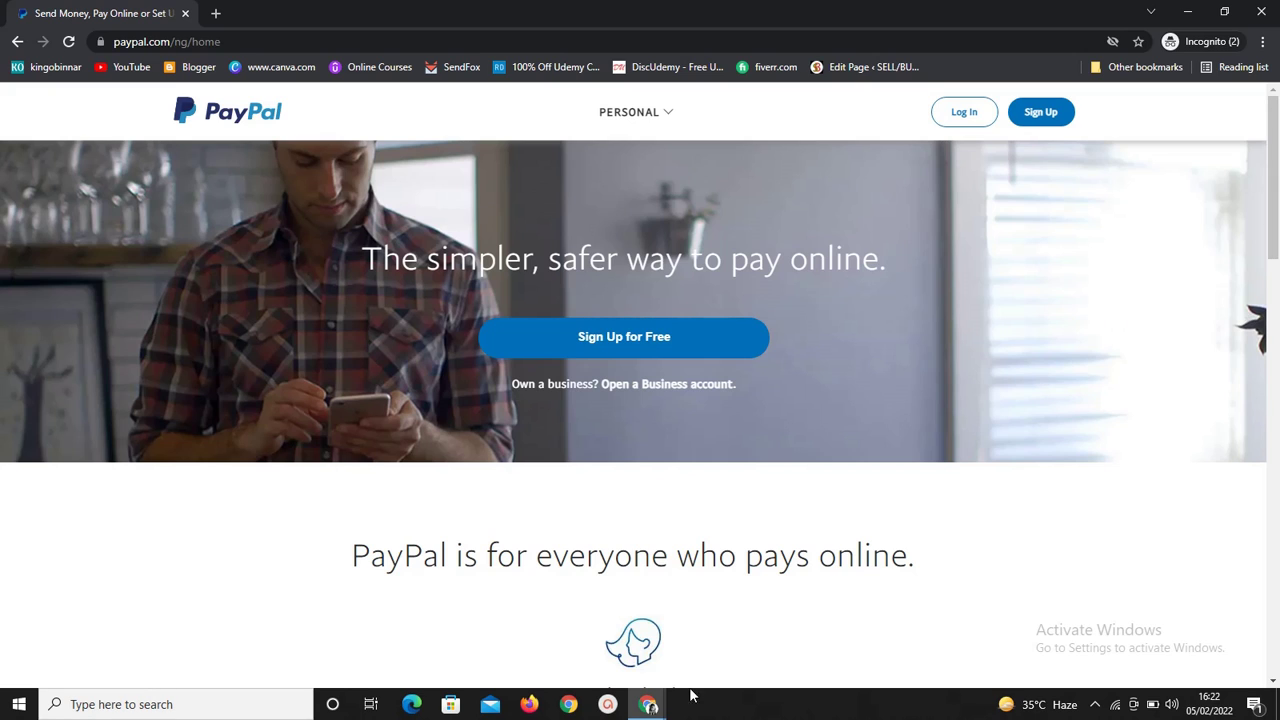
pyautogui.moveTo(651, 708)
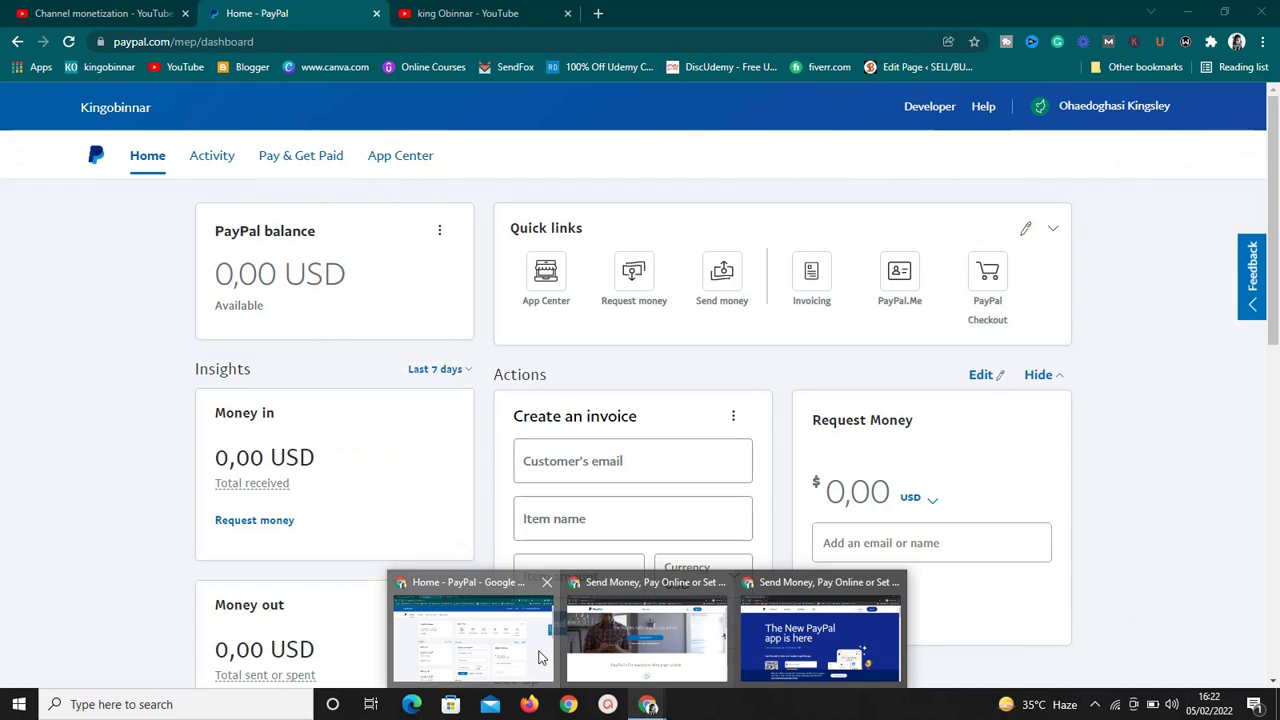
pyautogui.click(540, 658)
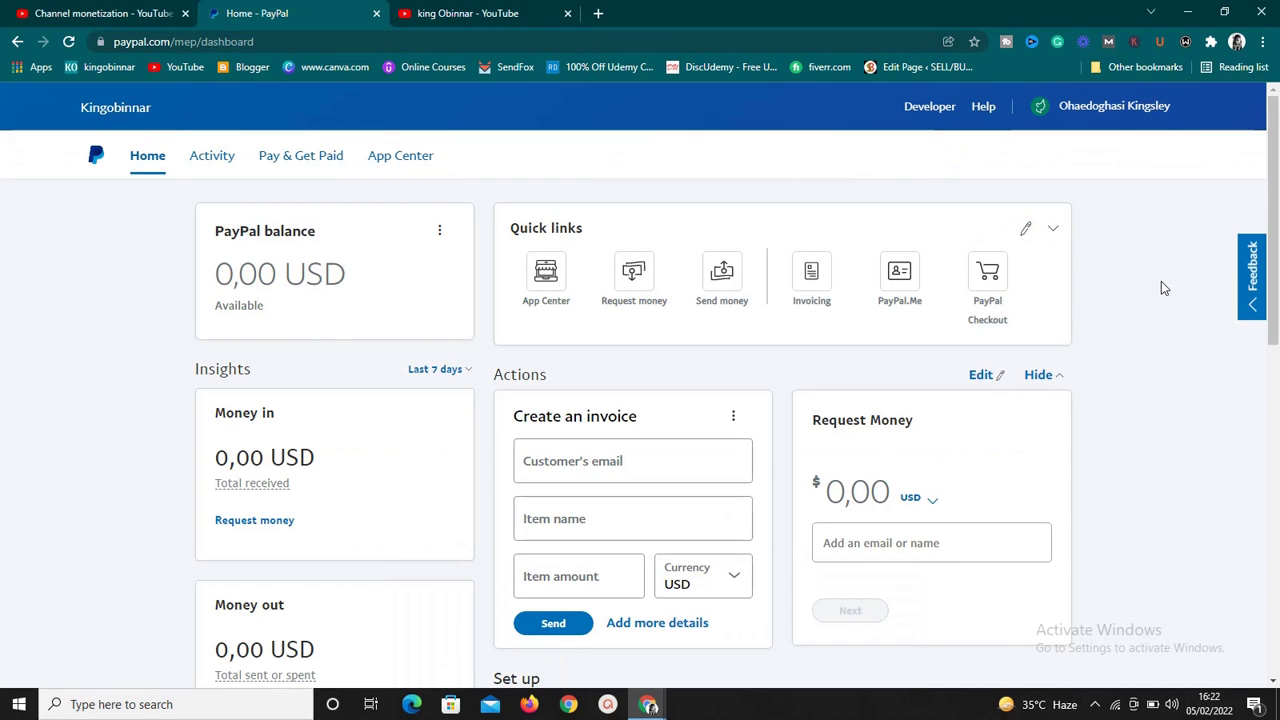
# Scroll the dashboard down to Recent activity and back up, then switch to the YouTube videos page.
pyautogui.moveTo(1275, 175); pyautogui.dragTo(1274, 361)
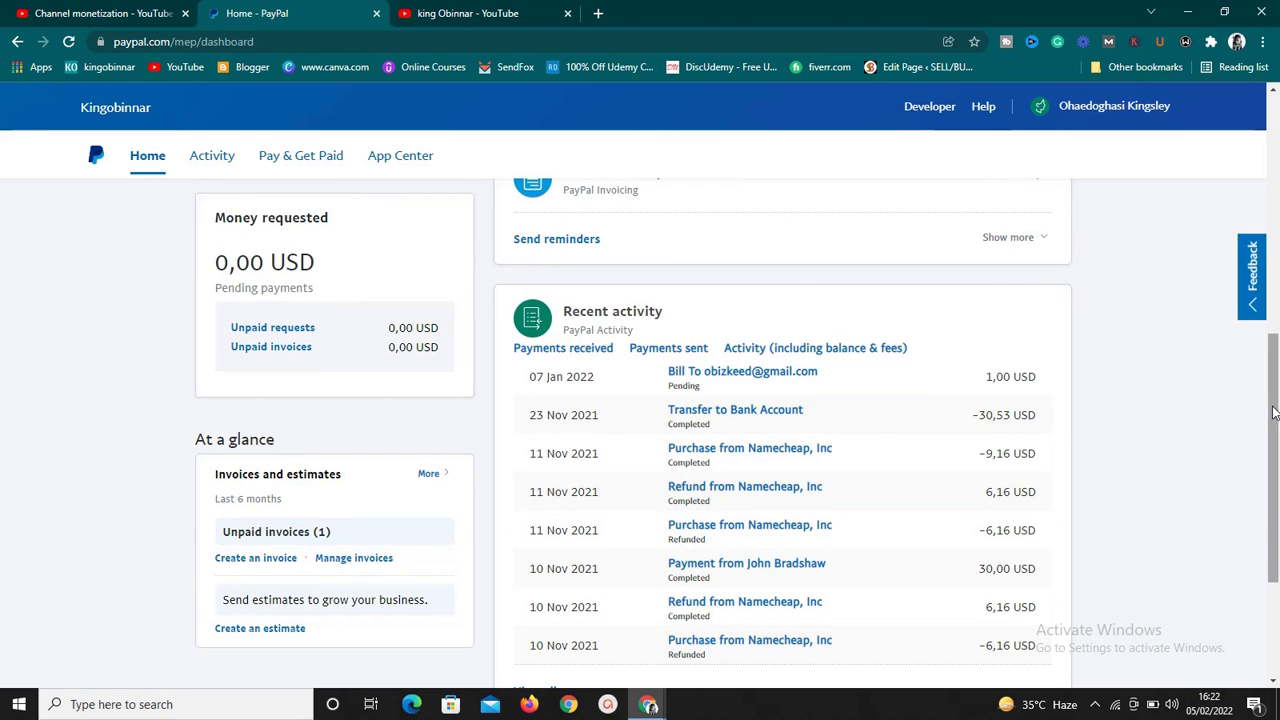
pyautogui.moveTo(1273, 413)
pyautogui.mouseDown()
pyautogui.moveTo(1274, 455)
pyautogui.moveTo(1276, 413)
pyautogui.mouseUp()
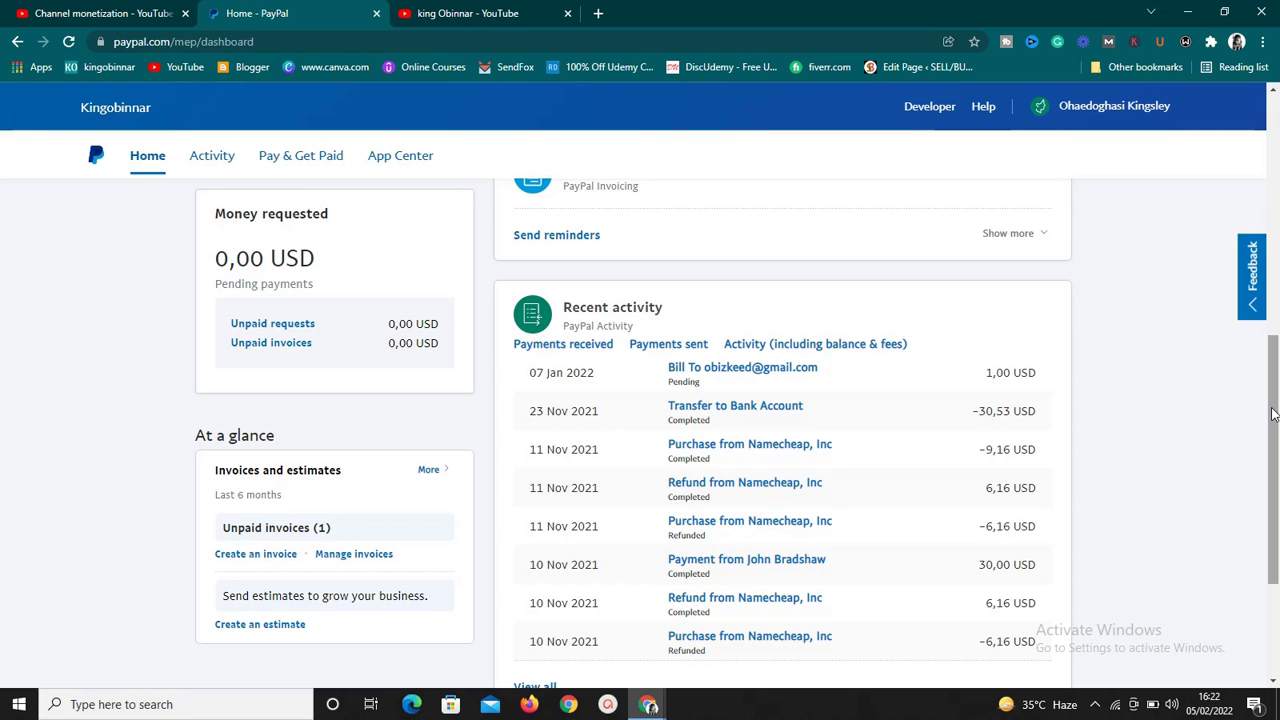
pyautogui.moveTo(1274, 413); pyautogui.dragTo(1274, 432)
pyautogui.scroll(6, 588, 178)
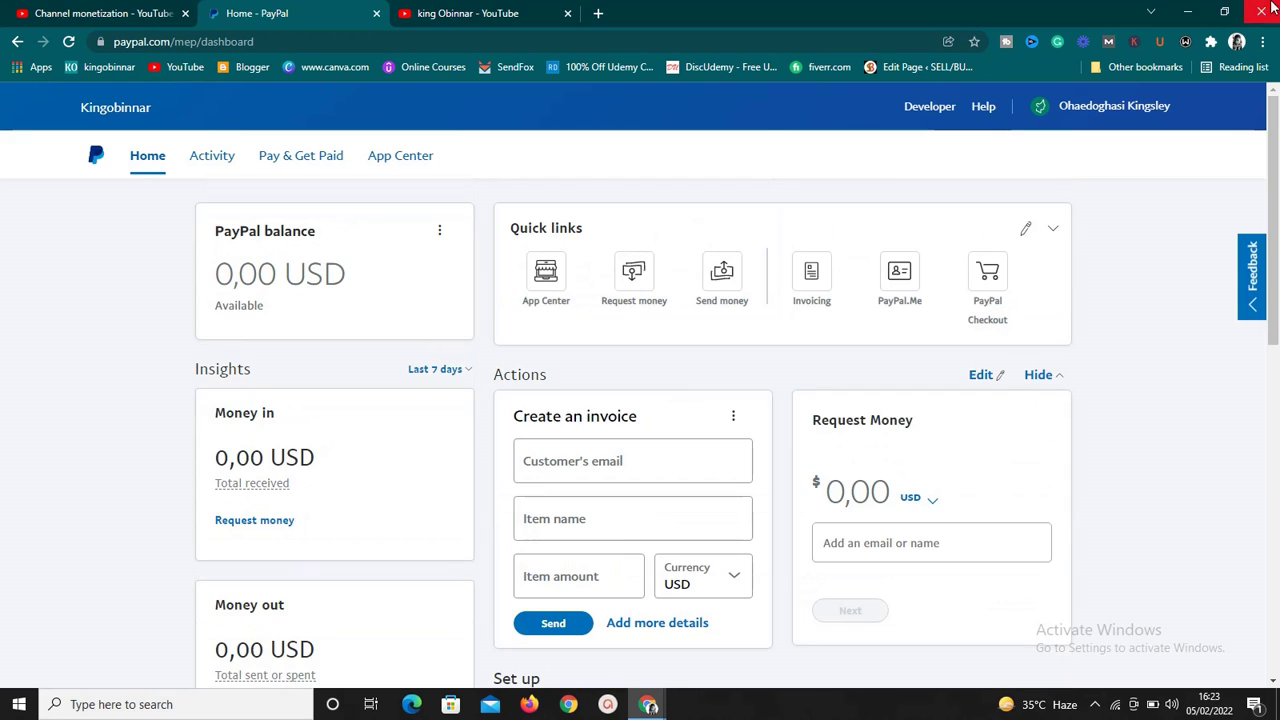
pyautogui.click(452, 12)
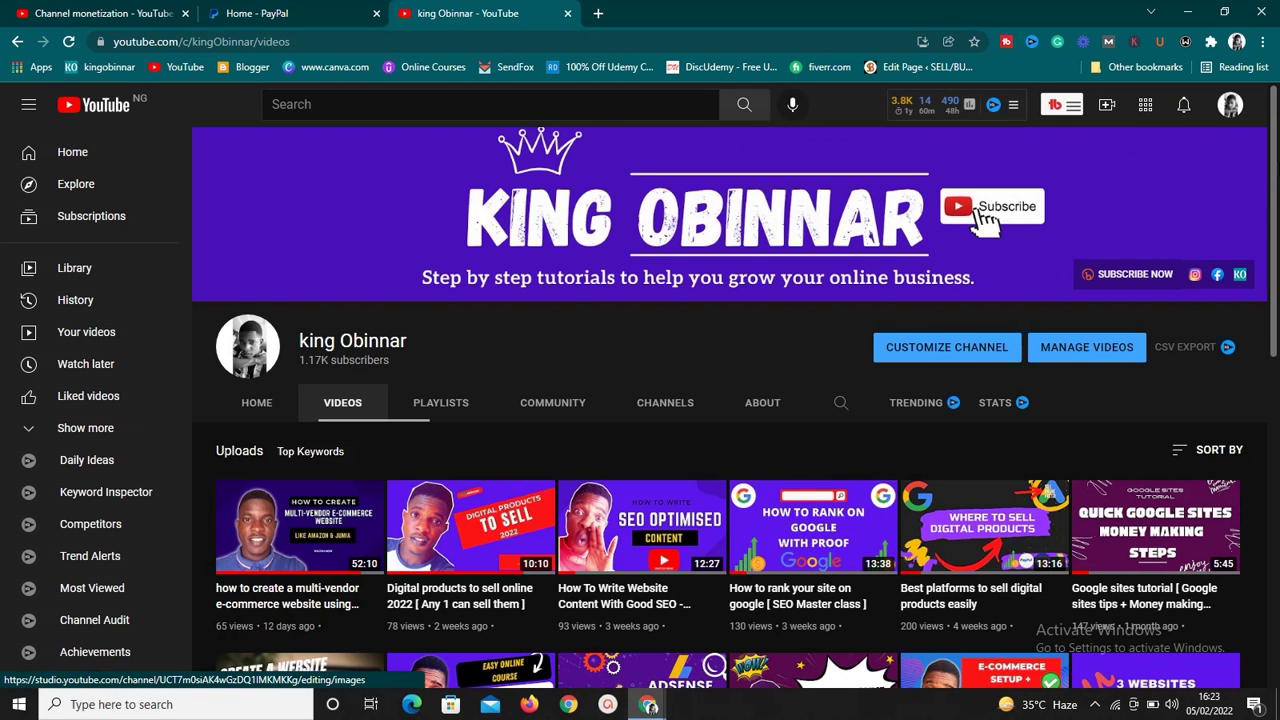
# Scroll through the channel's Videos tab, then return to the incognito paypal.com/ng/home window.
pyautogui.moveTo(1269, 176); pyautogui.dragTo(1272, 528)
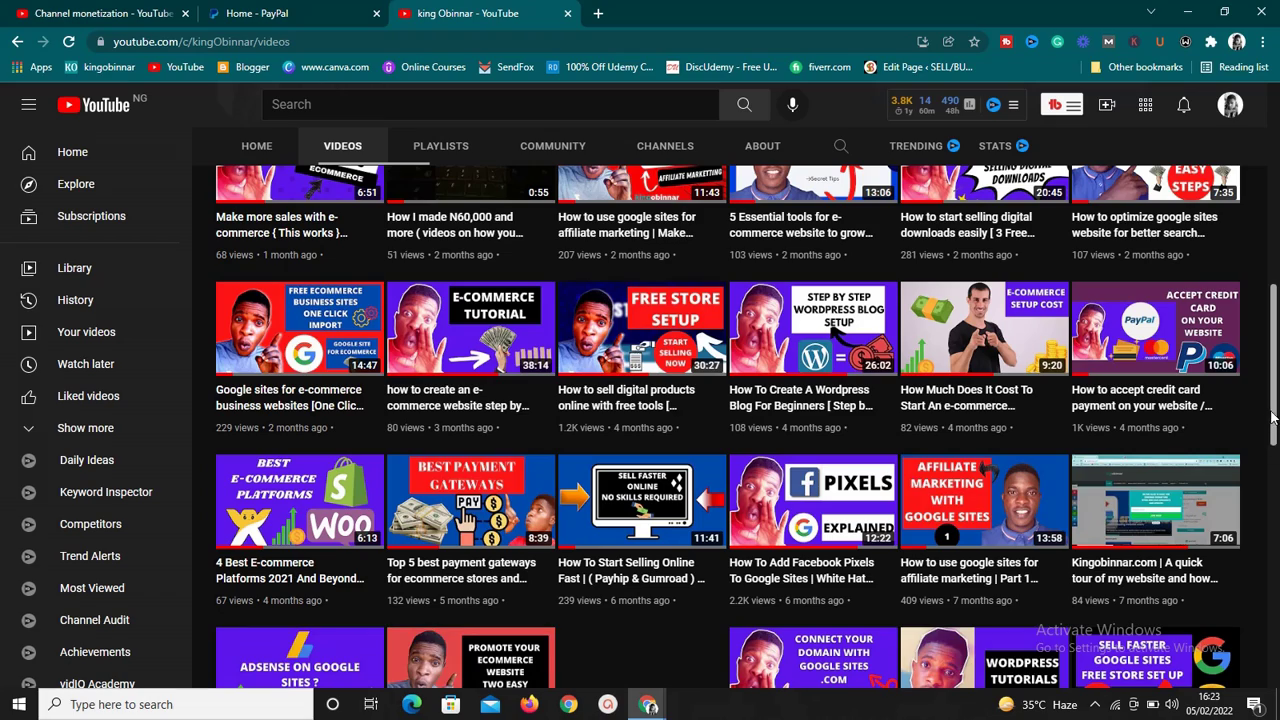
pyautogui.moveTo(1274, 432); pyautogui.dragTo(1274, 187)
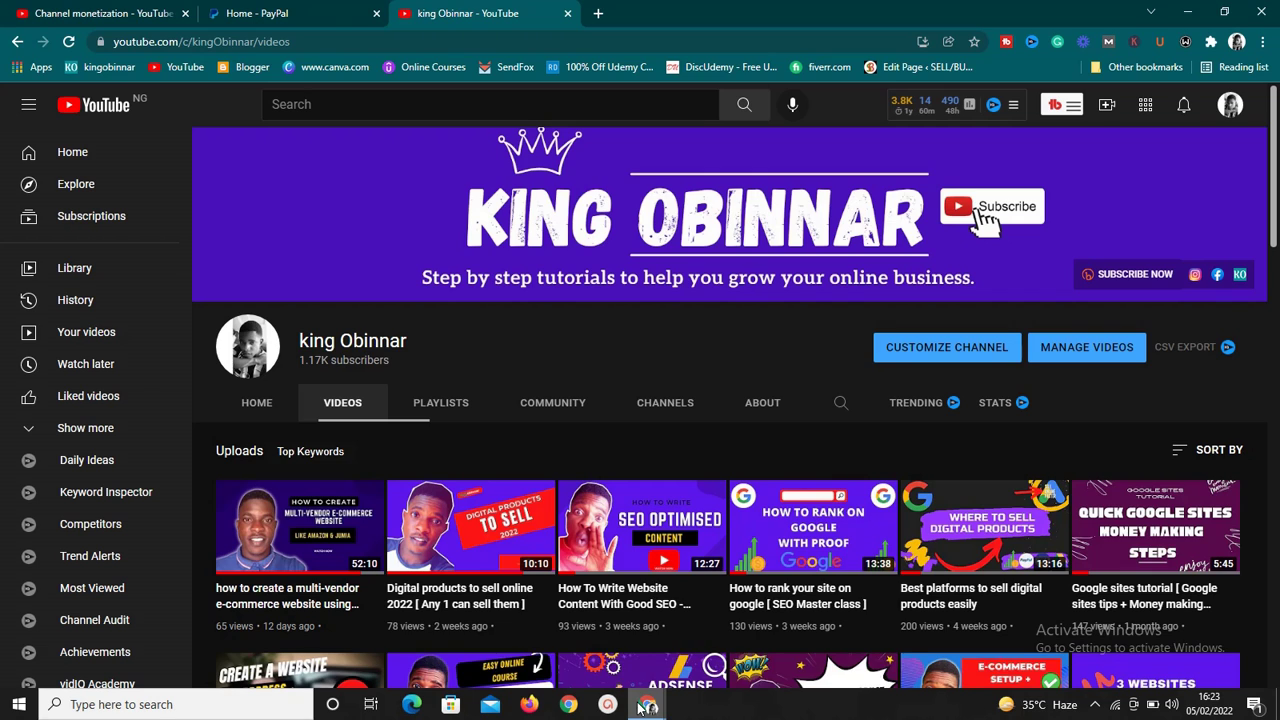
pyautogui.moveTo(645, 707)
pyautogui.click(645, 644)
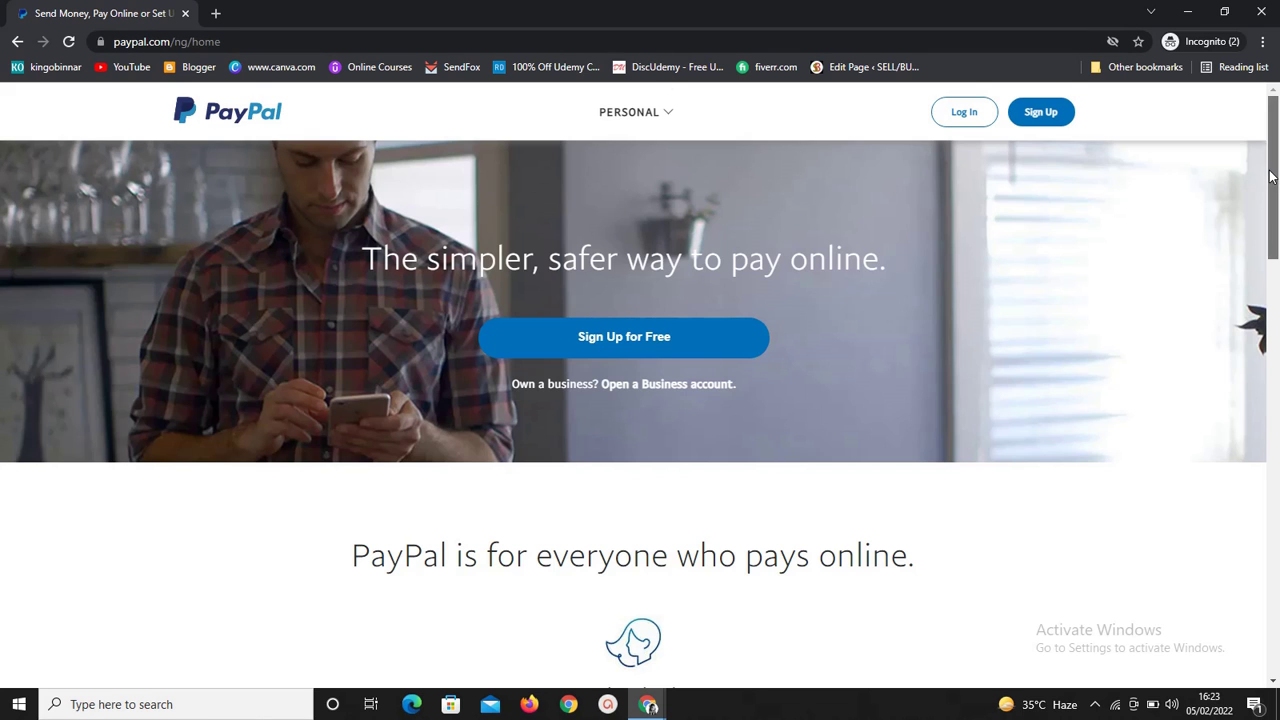
# Look over the PERSONAL menu on the Nigeria page, then switch to the paypal.com/us/home window.
pyautogui.moveTo(1274, 195); pyautogui.dragTo(867, 184)
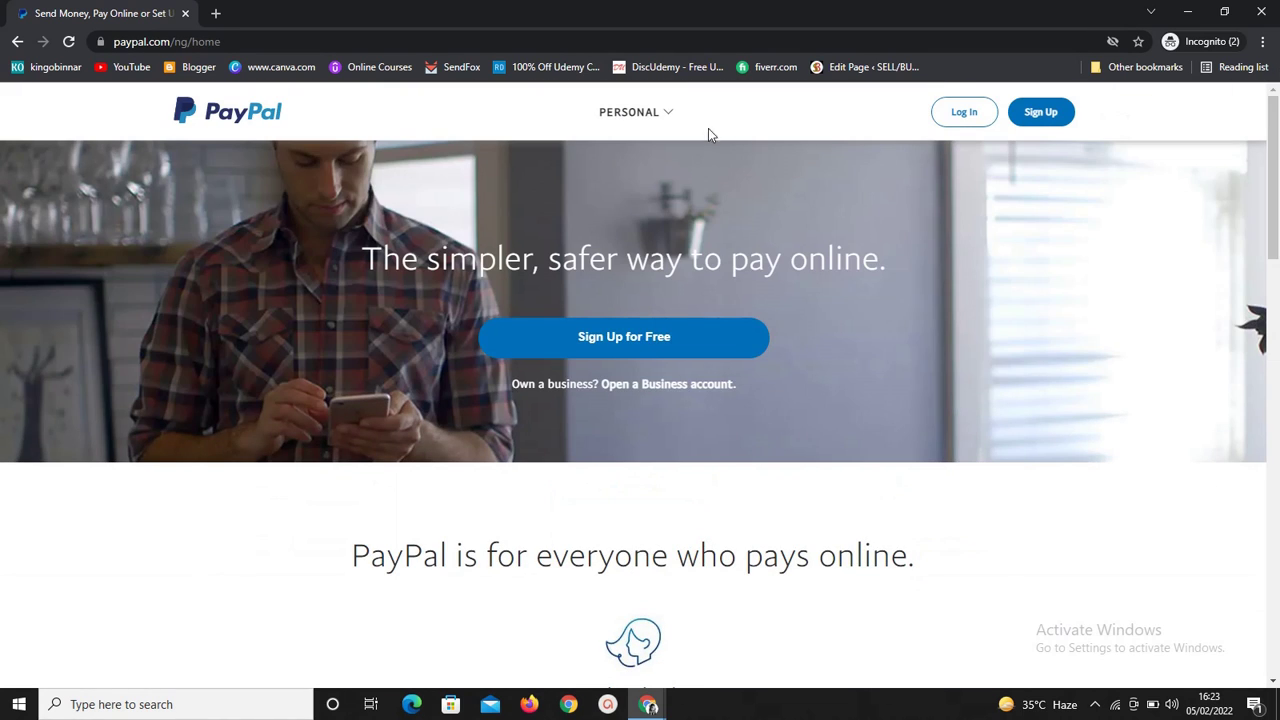
pyautogui.moveTo(666, 123)
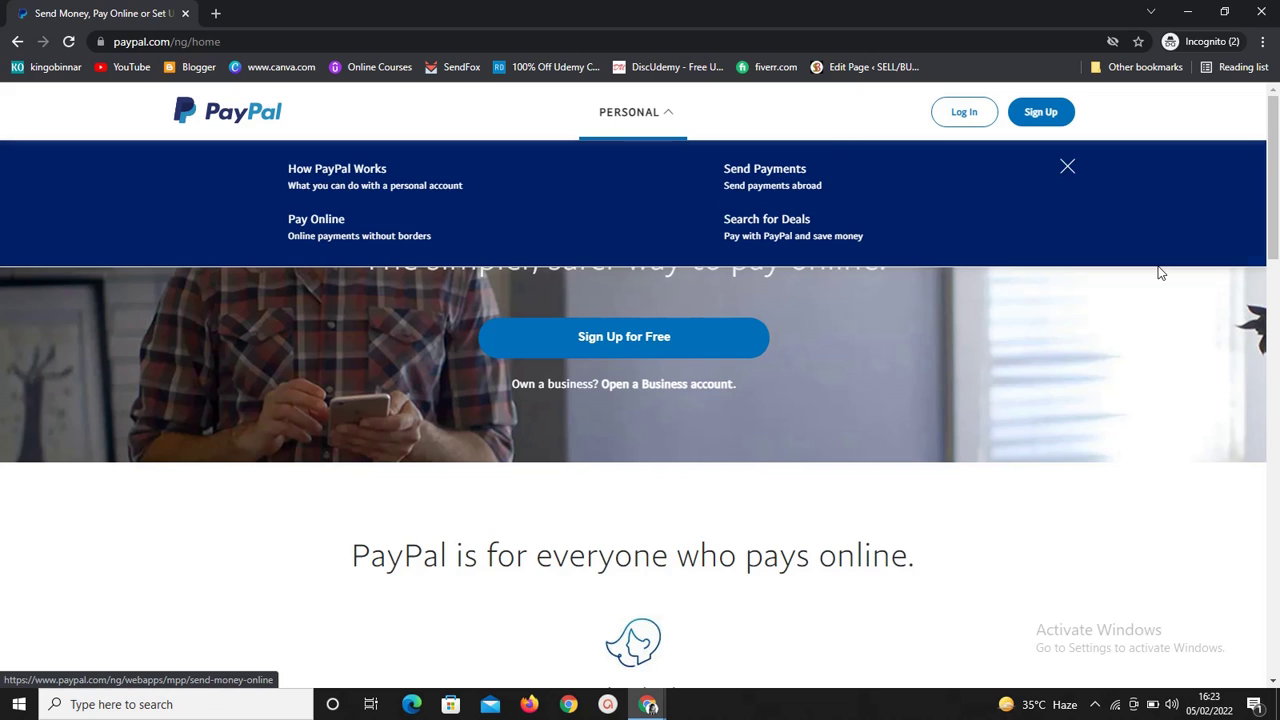
pyautogui.moveTo(1273, 171); pyautogui.dragTo(1276, 128)
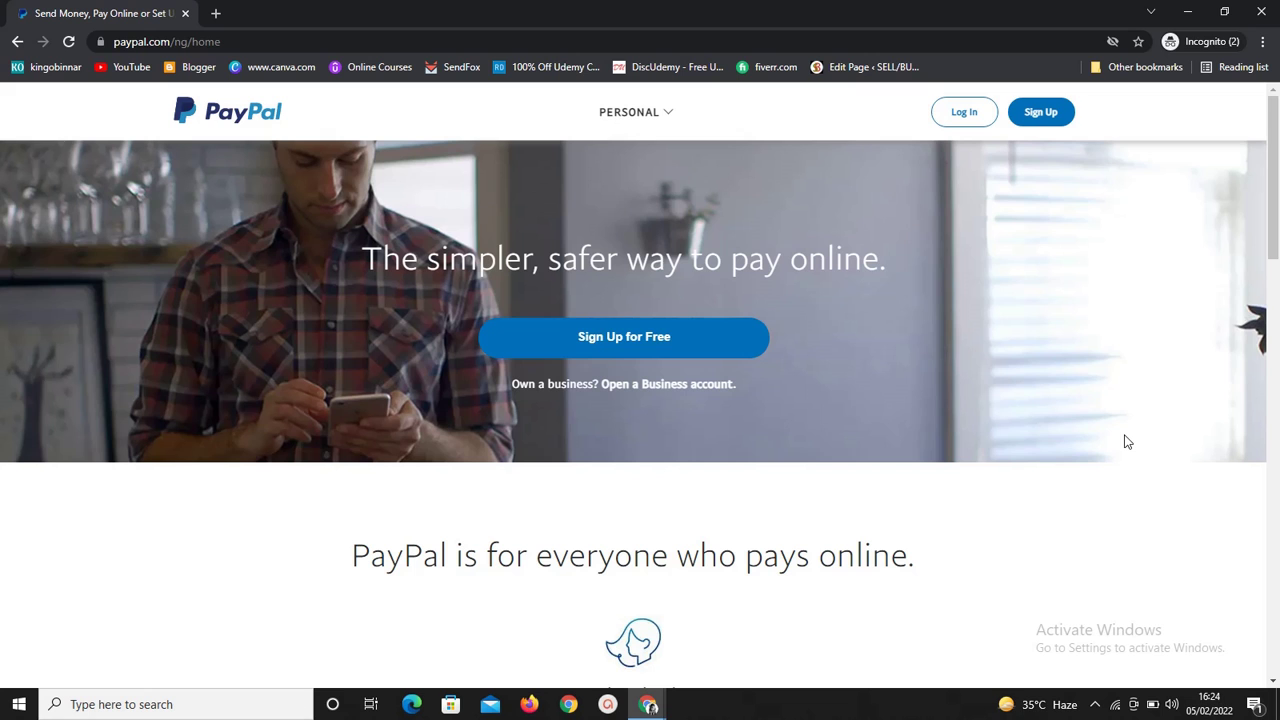
pyautogui.moveTo(1275, 189); pyautogui.dragTo(1275, 130)
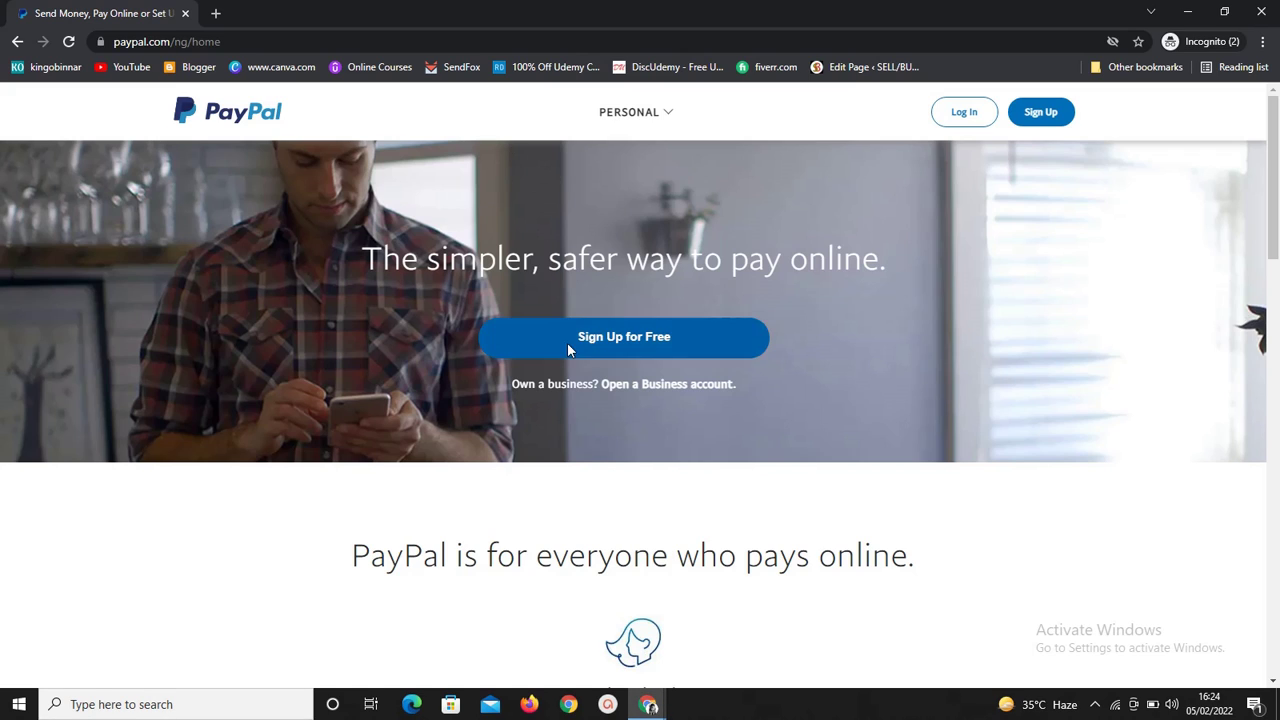
pyautogui.moveTo(652, 708)
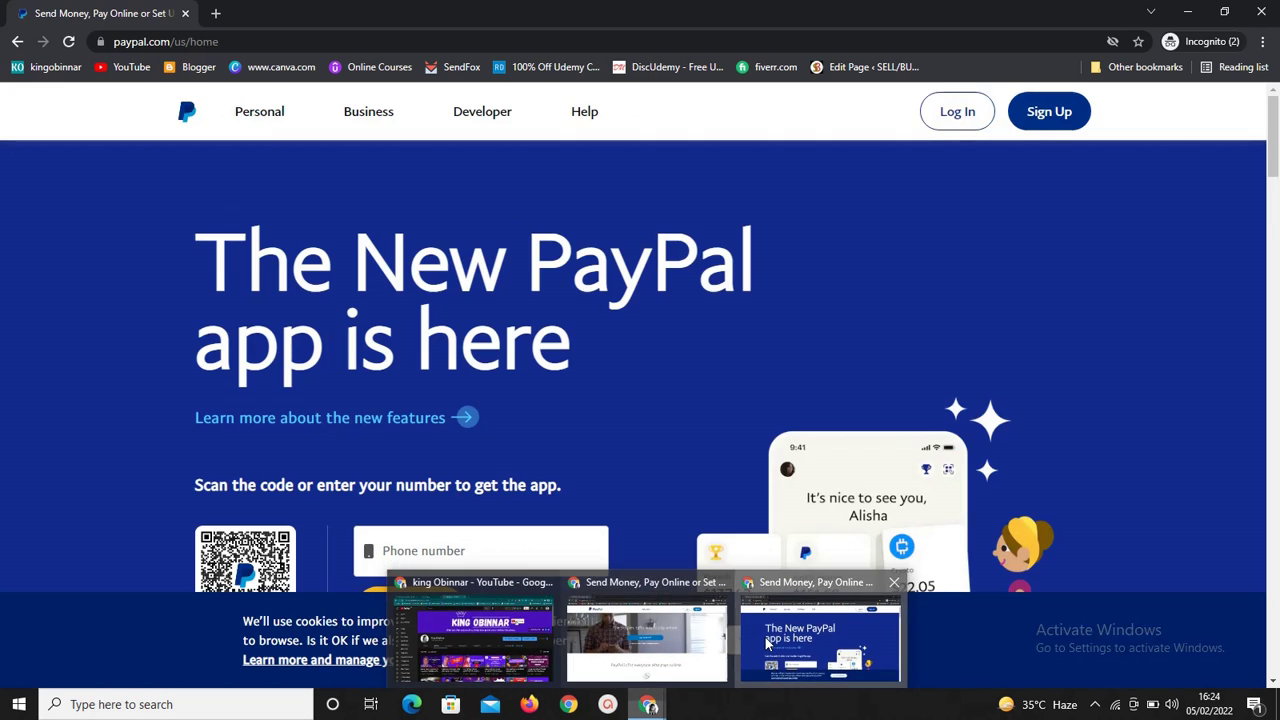
pyautogui.click(765, 644)
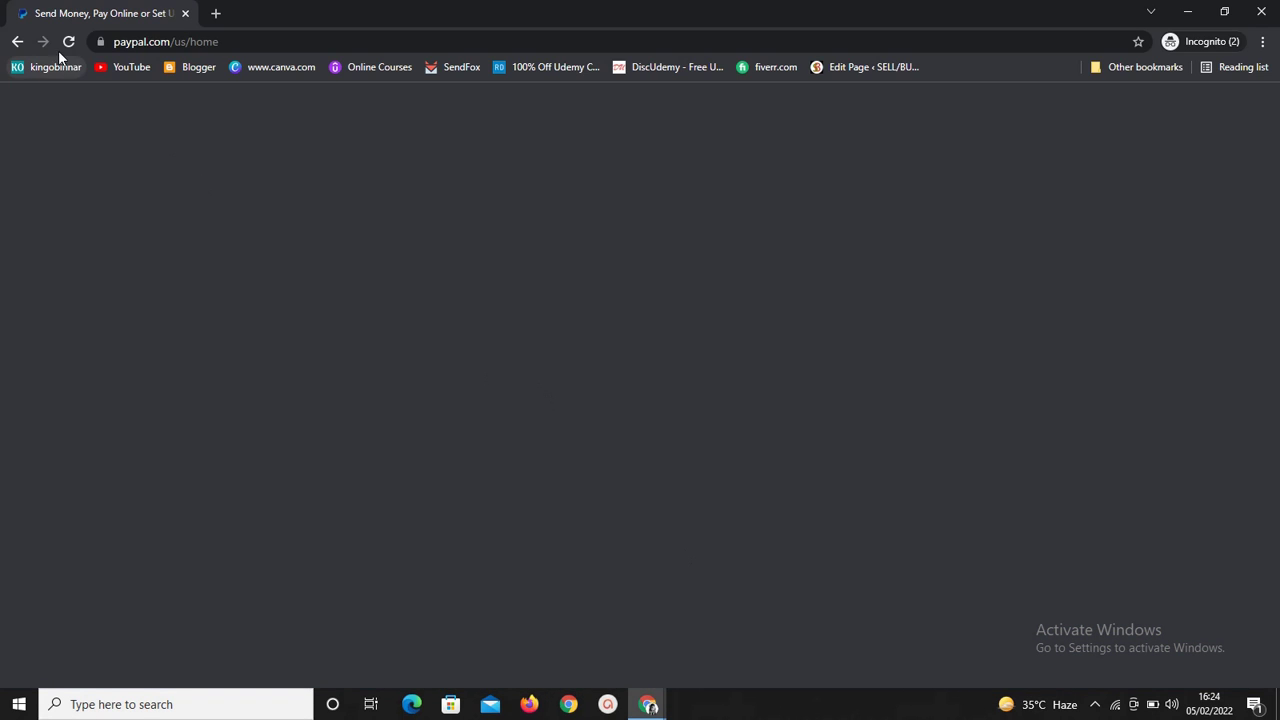
# Reload paypal.com/us/home, scroll through its content, and add a new blank incognito tab.
pyautogui.click(217, 40)
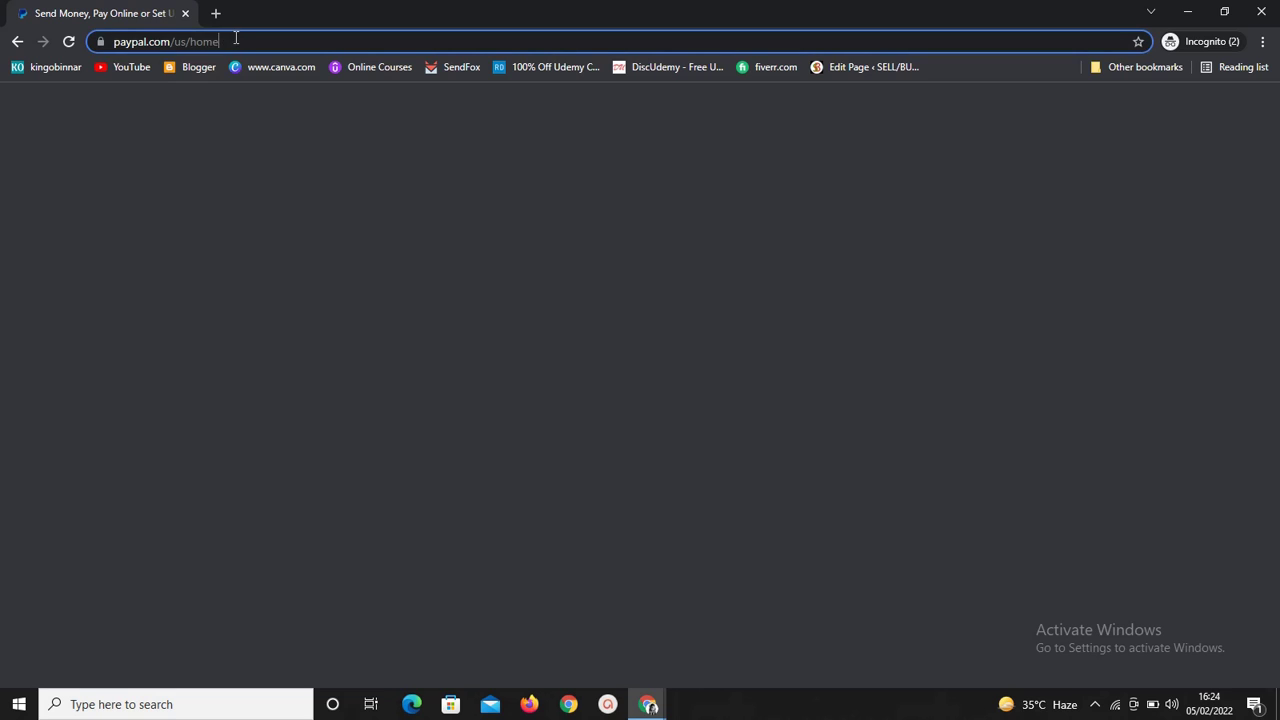
pyautogui.click(78, 50)
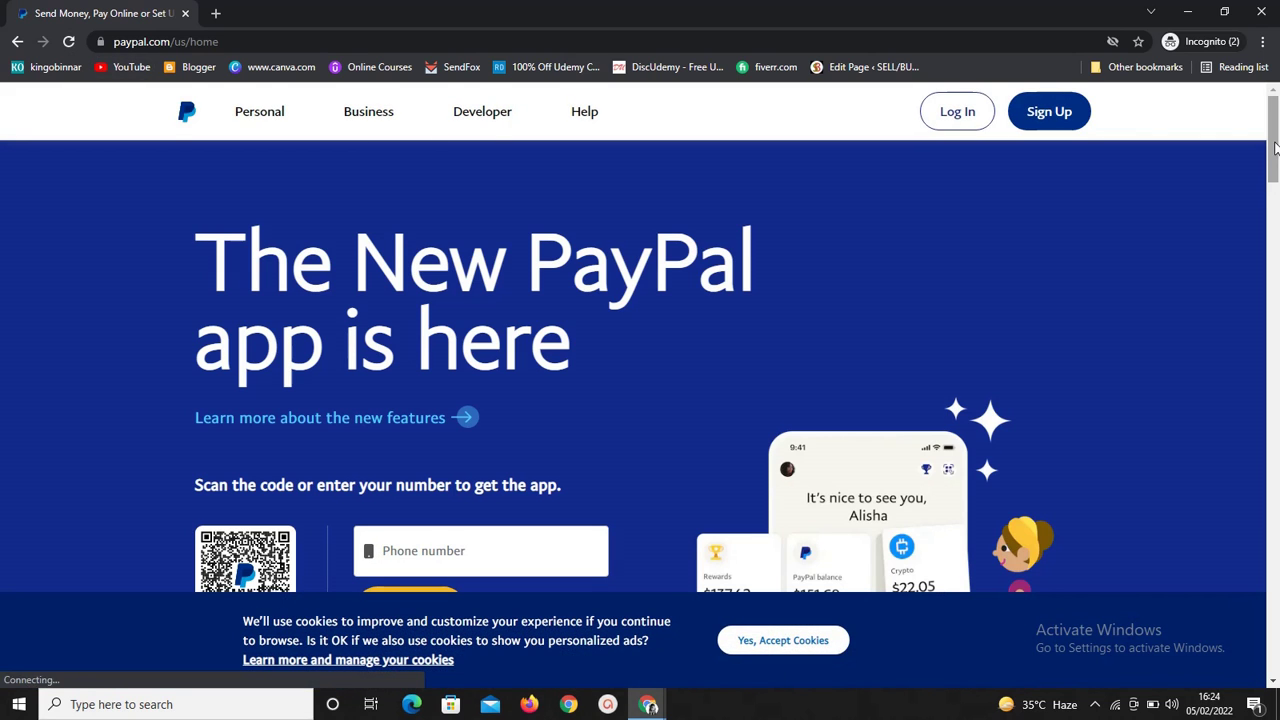
pyautogui.scroll(-1, 1275, 152)
pyautogui.moveTo(1275, 152); pyautogui.dragTo(1275, 165)
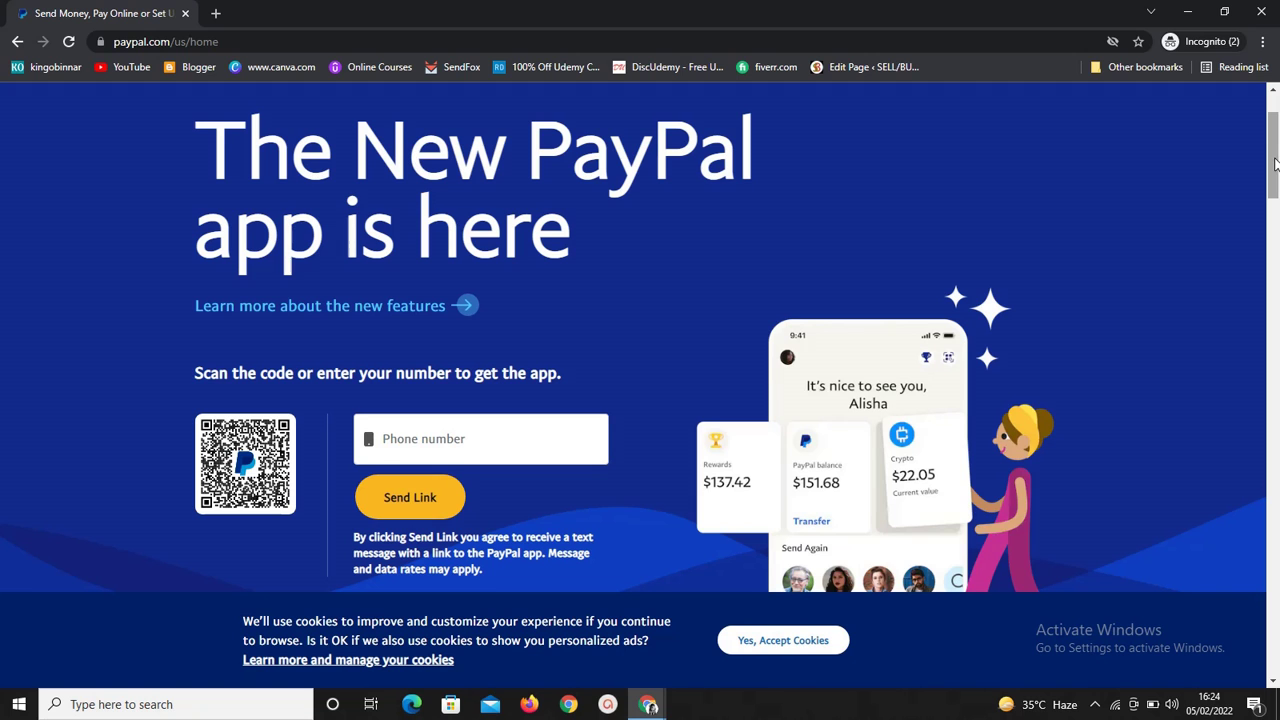
pyautogui.moveTo(1275, 165)
pyautogui.mouseDown()
pyautogui.moveTo(1275, 665)
pyautogui.moveTo(1276, 150)
pyautogui.mouseUp()
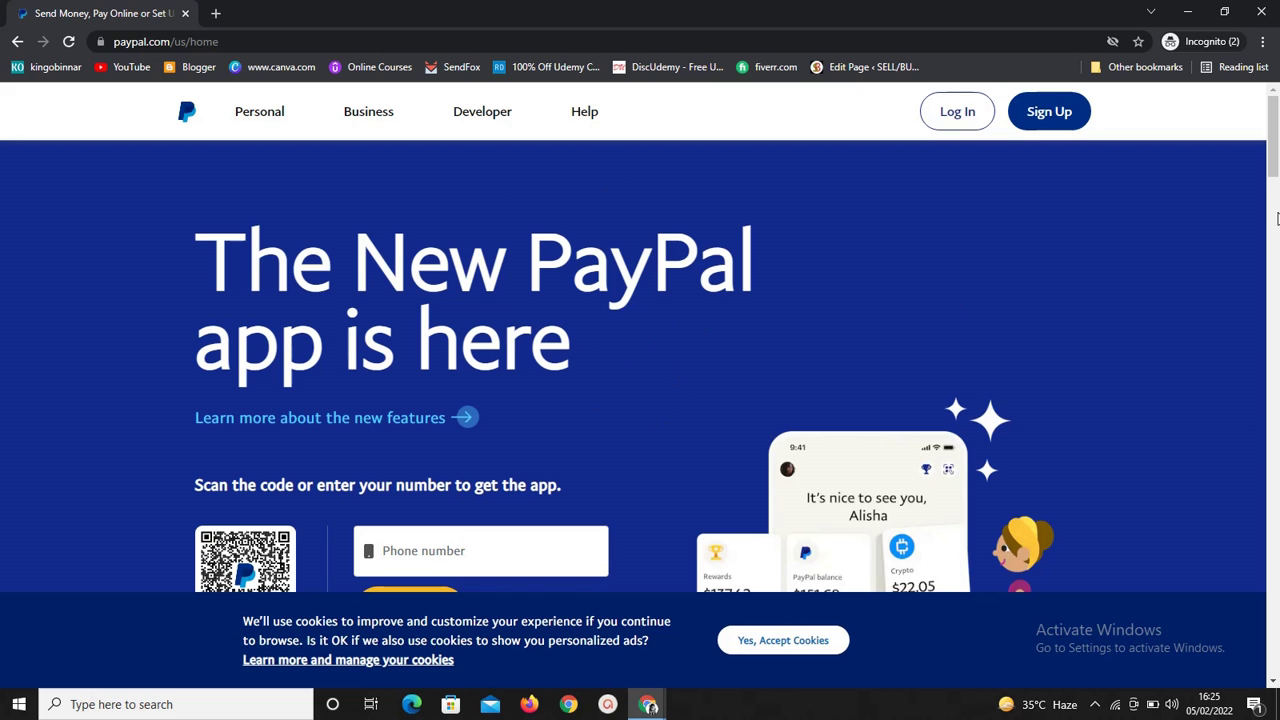
pyautogui.moveTo(1268, 165)
pyautogui.mouseDown()
pyautogui.moveTo(1272, 335)
pyautogui.moveTo(1270, 150)
pyautogui.mouseUp()
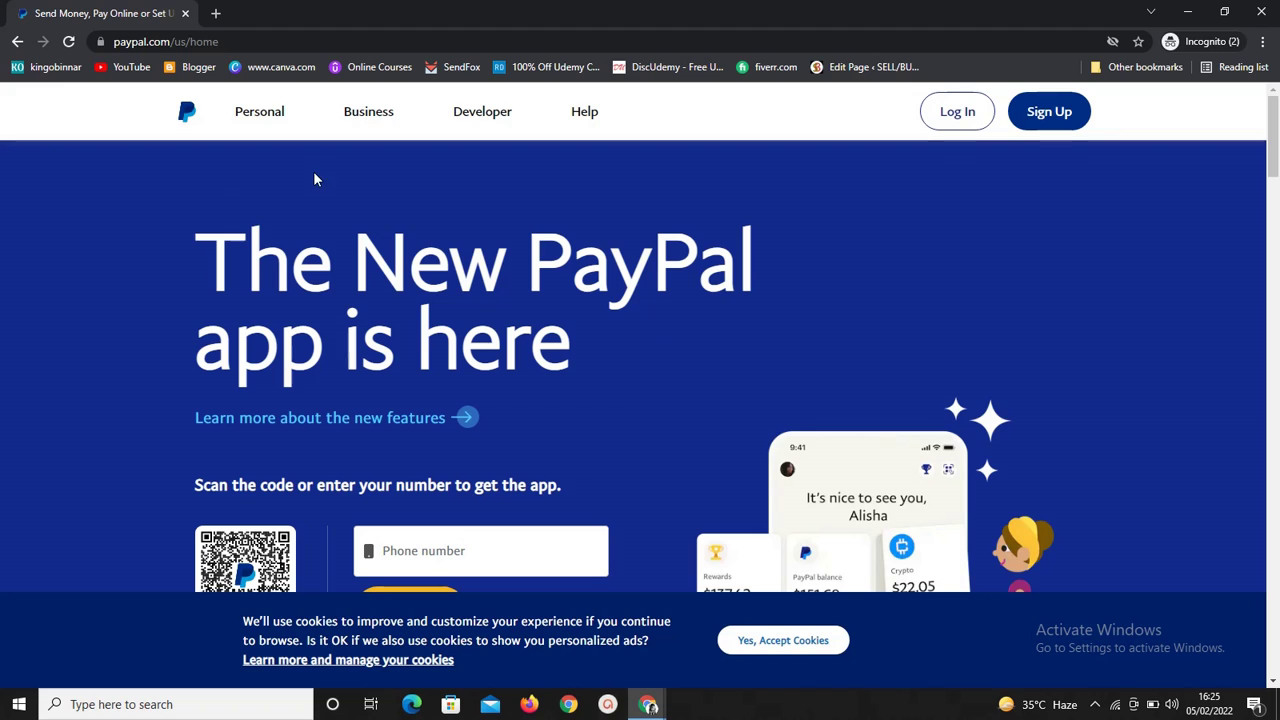
pyautogui.click(218, 13)
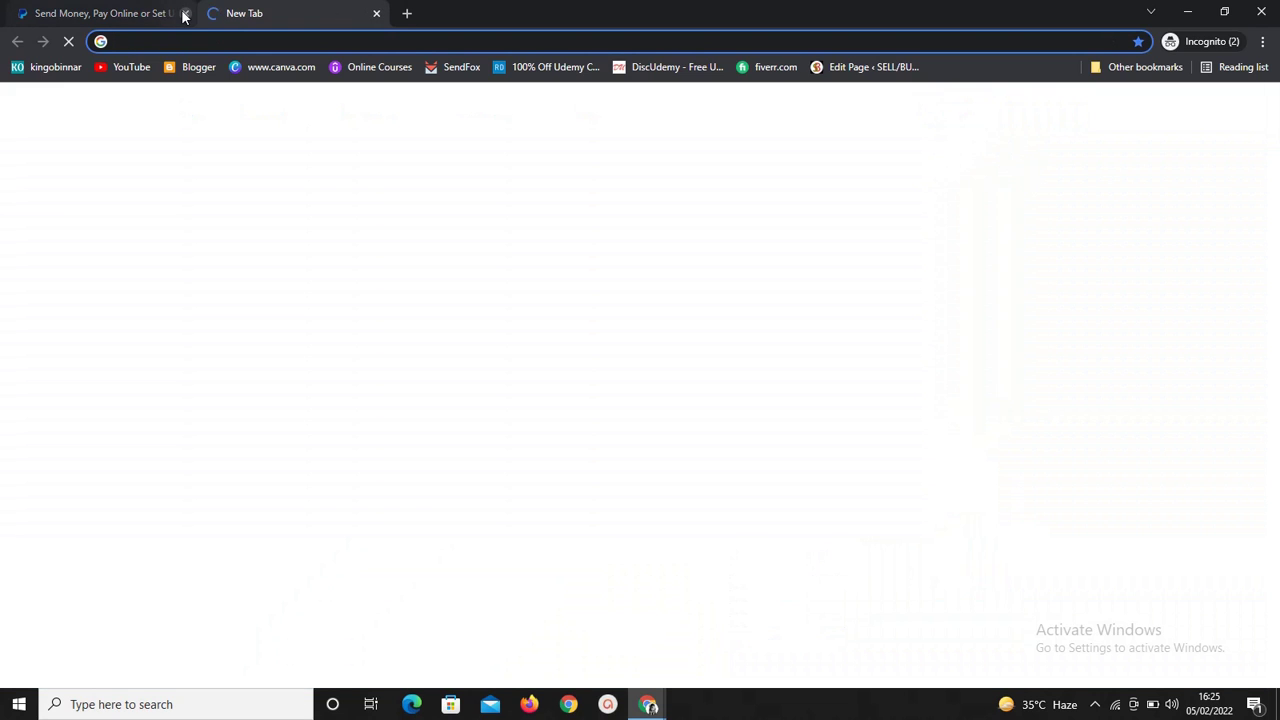
# Close the US PayPal tab and load paypal.com/is/home from the 'Pay' address suggestion.
pyautogui.click(185, 13)
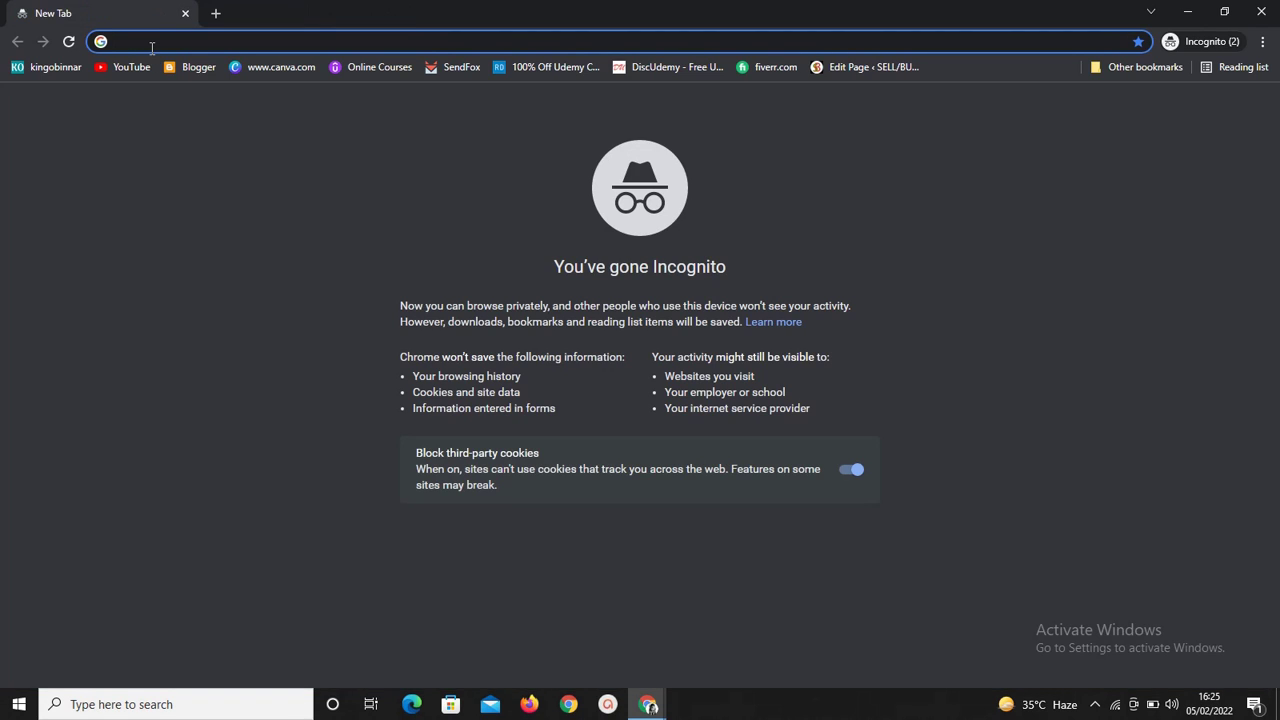
pyautogui.write('Pay')
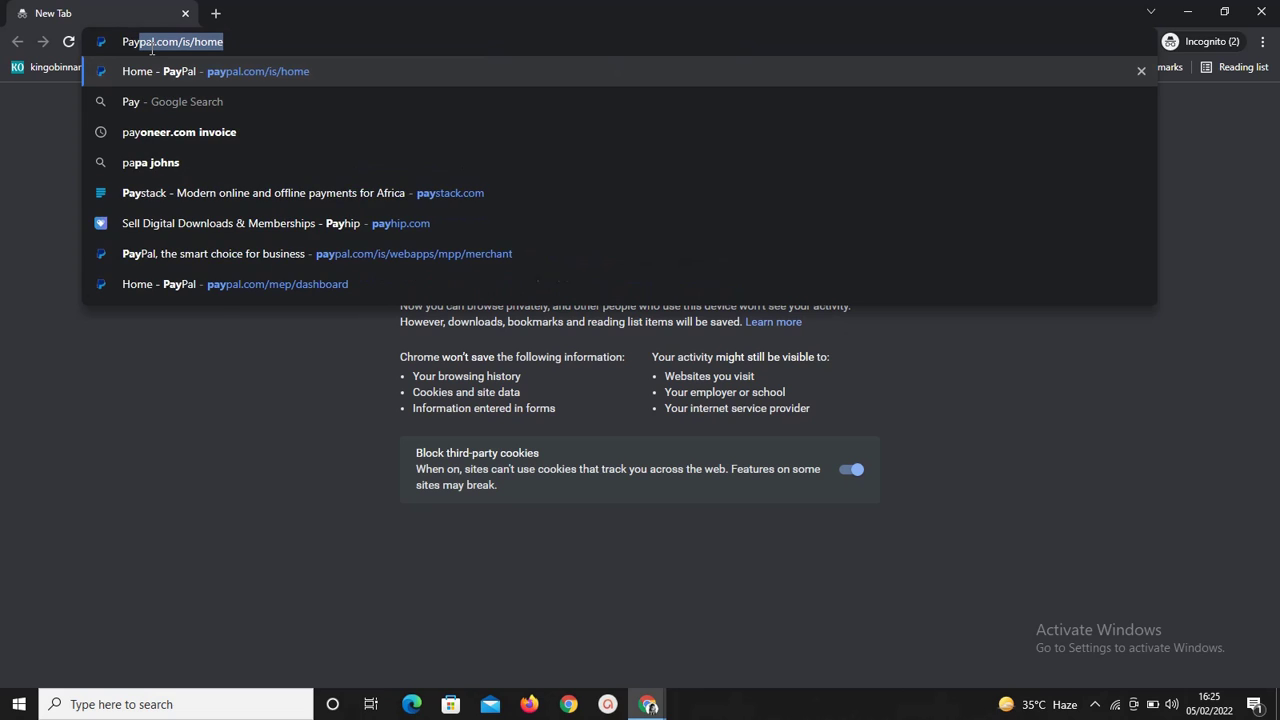
pyautogui.press('Right')
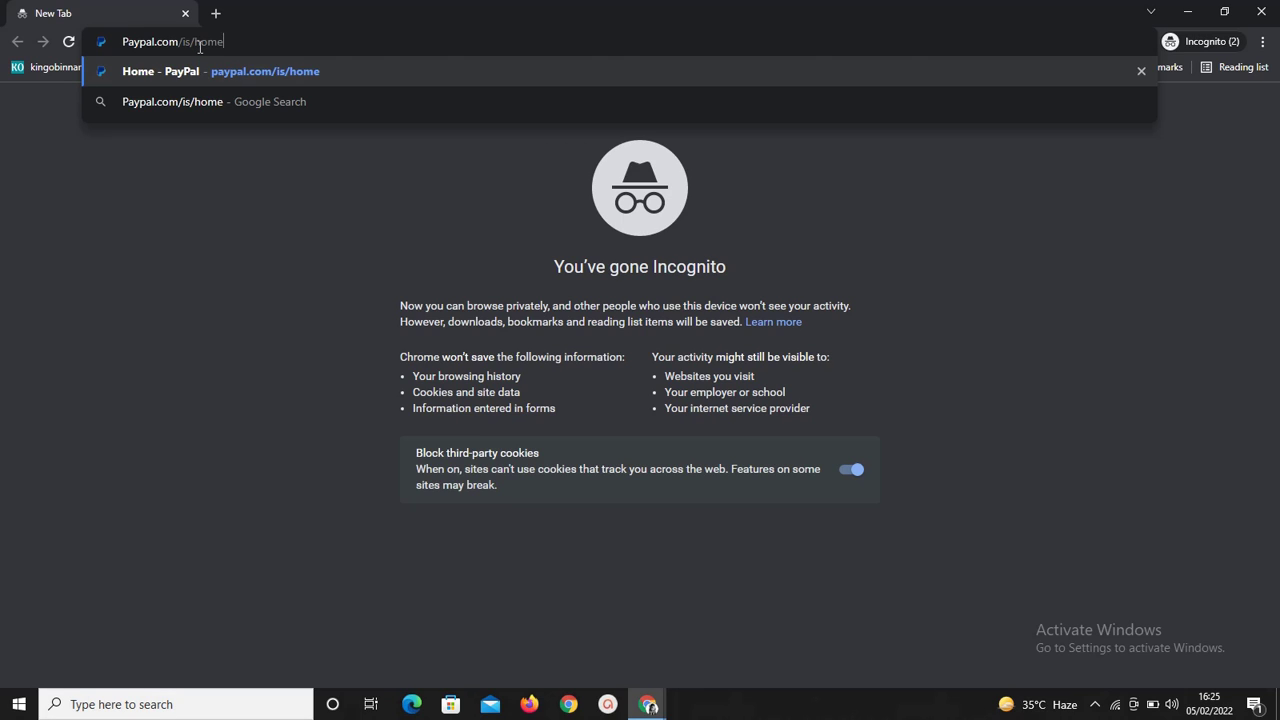
pyautogui.press('Return')
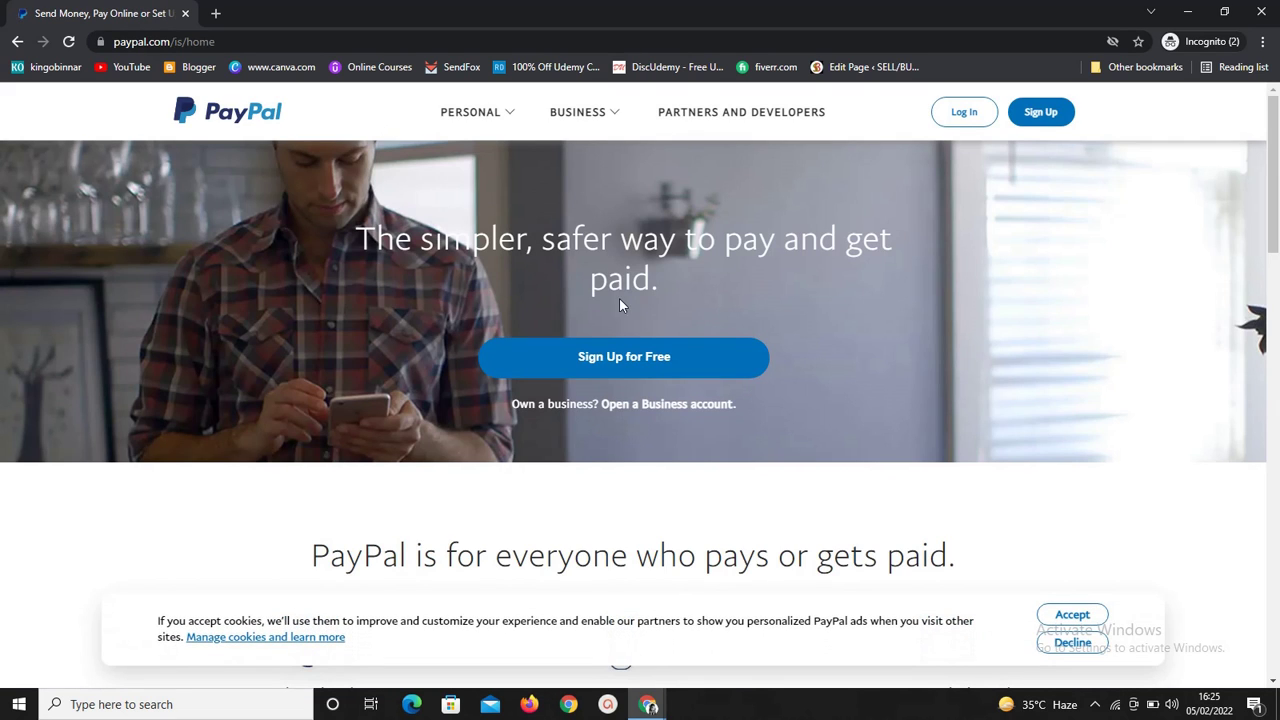
pyautogui.click(1265, 285)
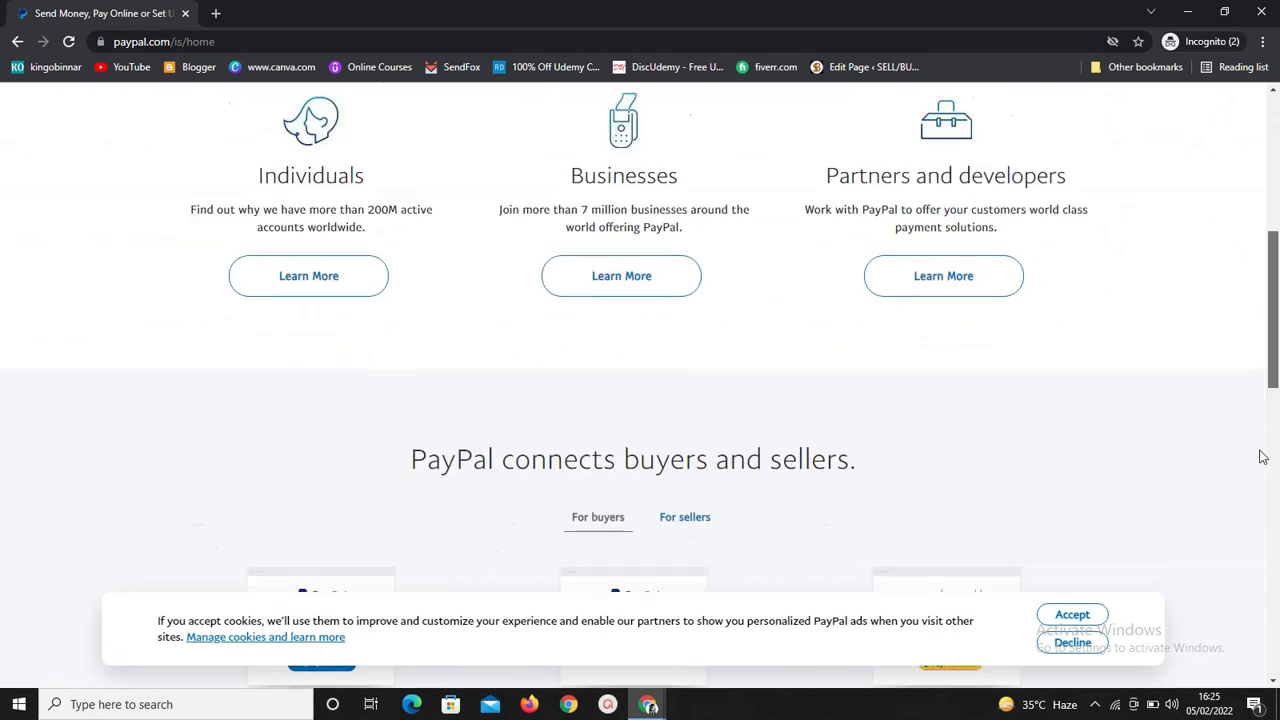
pyautogui.moveTo(1265, 285); pyautogui.dragTo(1265, 100)
pyautogui.click(455, 118)
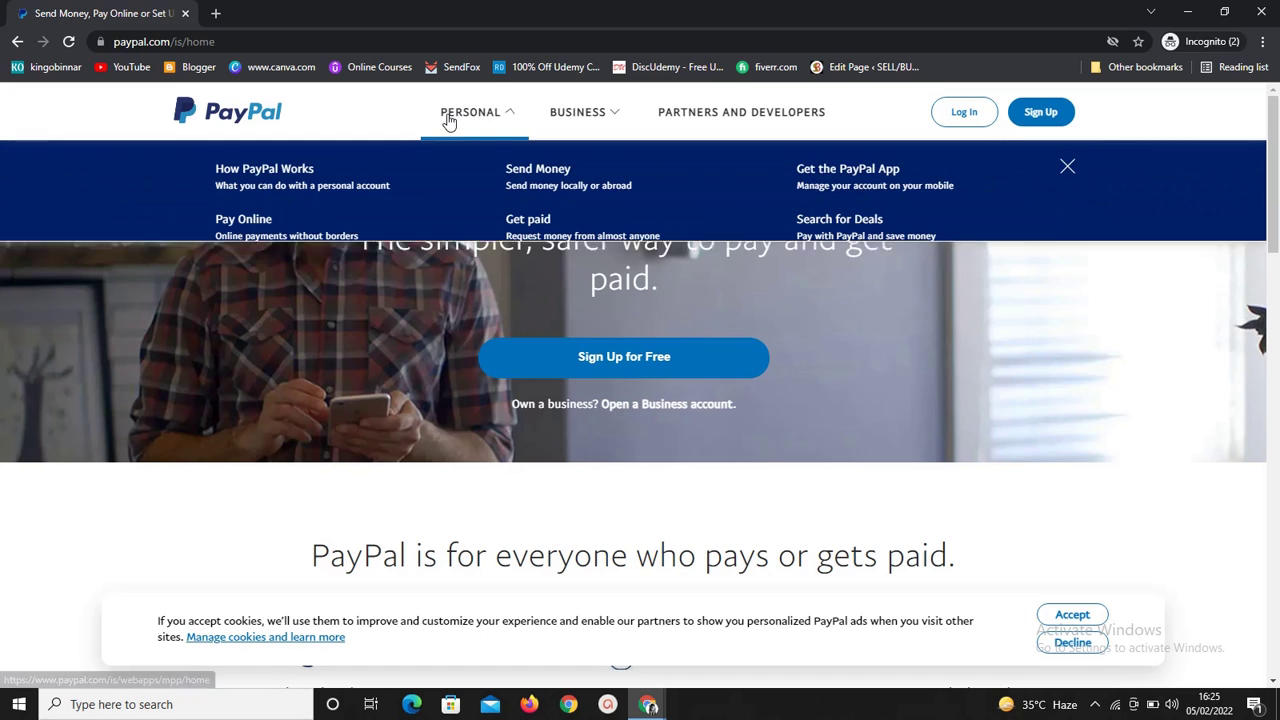
pyautogui.click(570, 113)
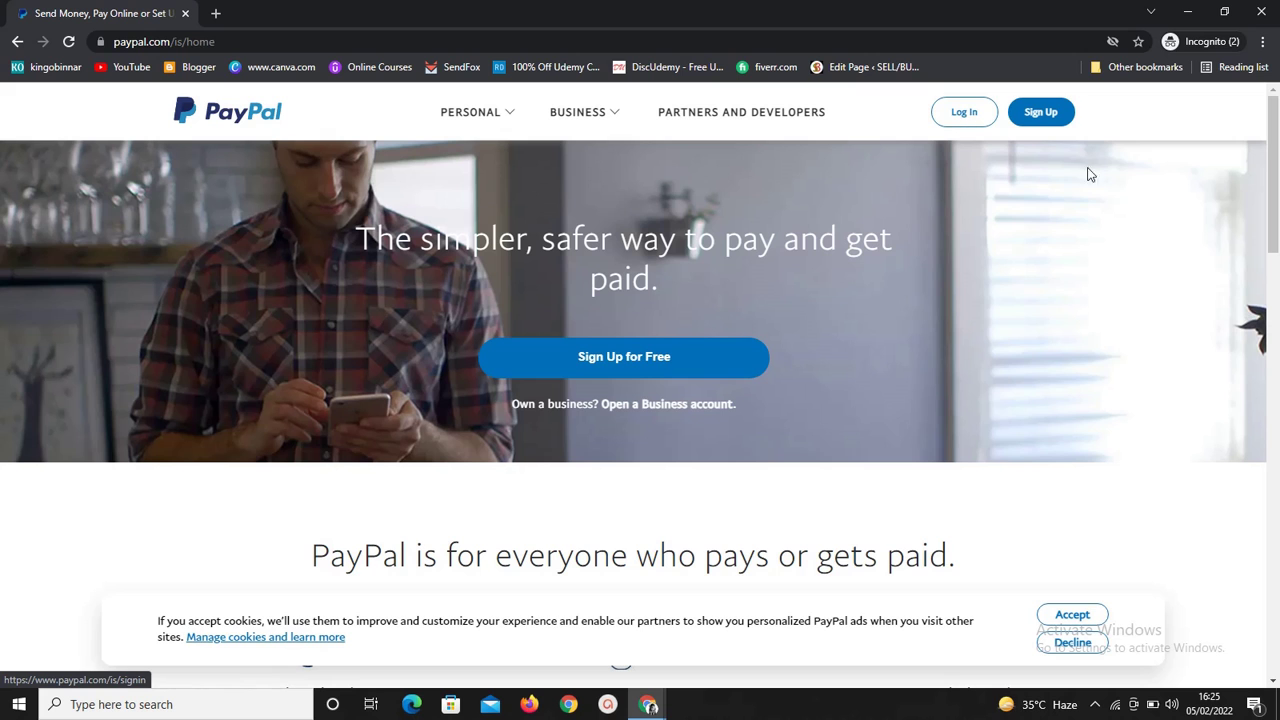
pyautogui.moveTo(1272, 165); pyautogui.dragTo(1276, 105)
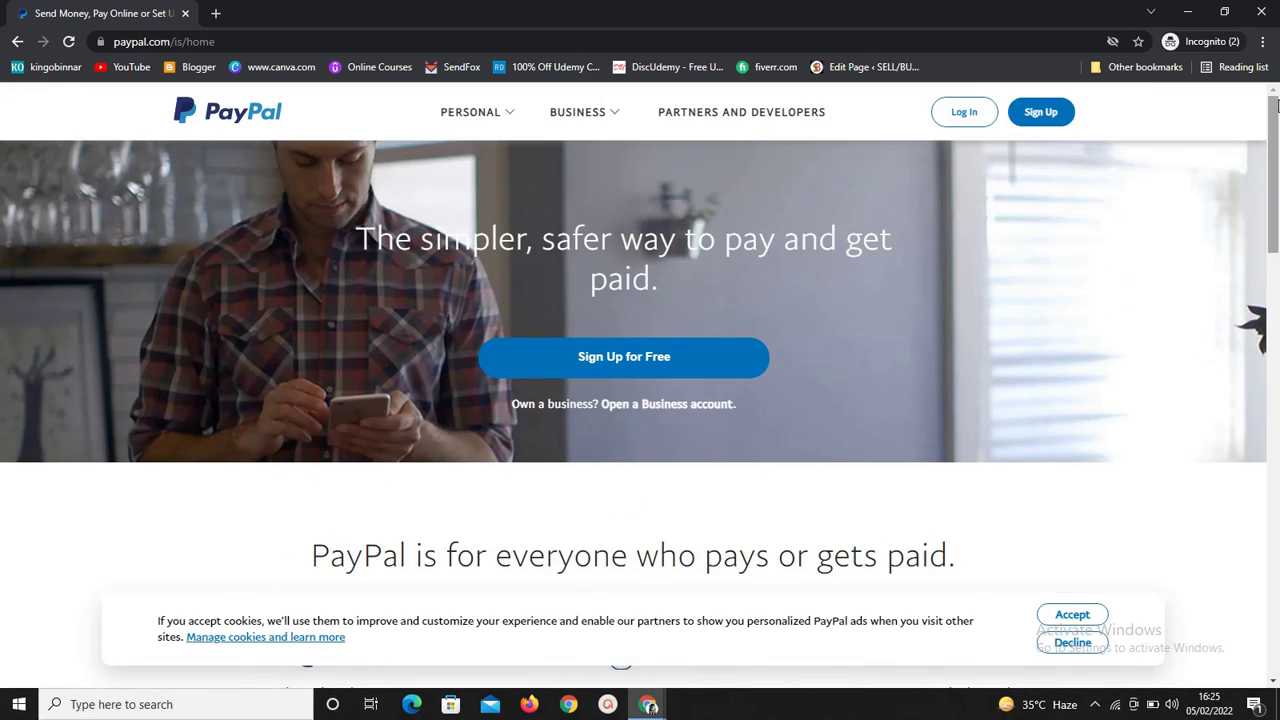
pyautogui.moveTo(1274, 183)
pyautogui.mouseDown()
pyautogui.moveTo(1274, 253)
pyautogui.moveTo(1274, 183)
pyautogui.mouseUp()
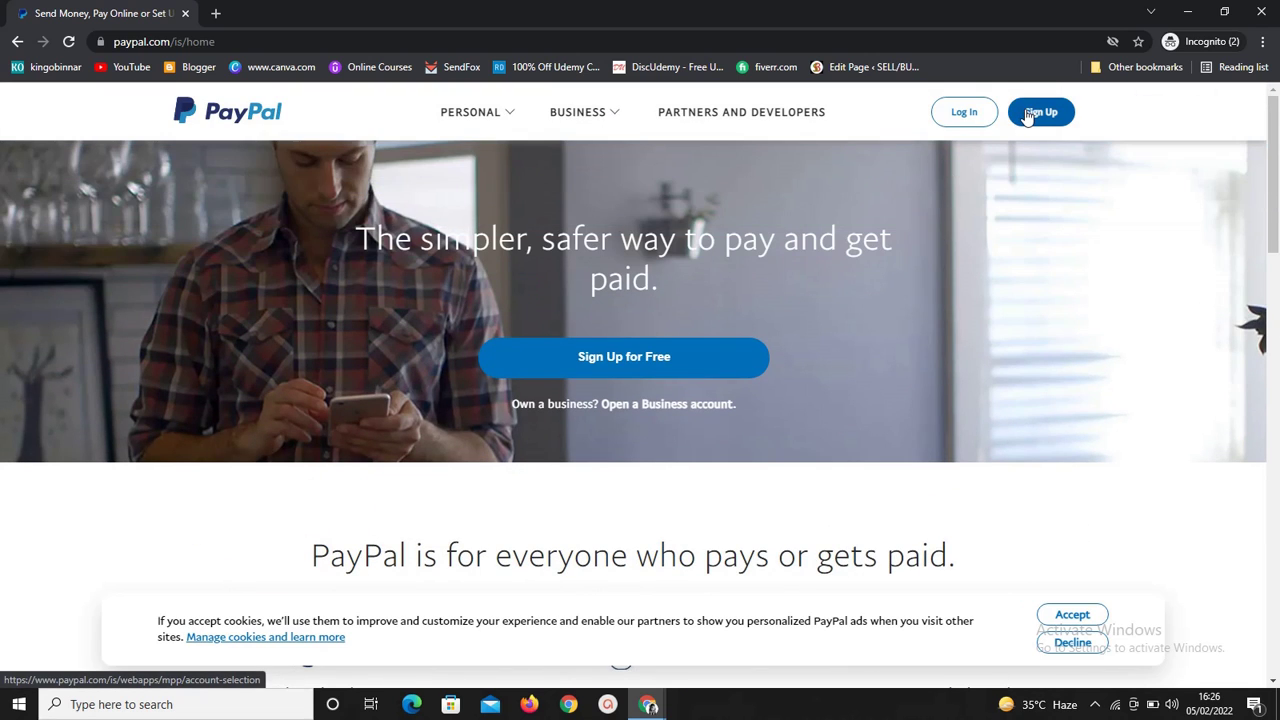
# Start Sign Up on the Iceland PayPal page and select Business Account instead of Personal Account.
pyautogui.click(1028, 117)
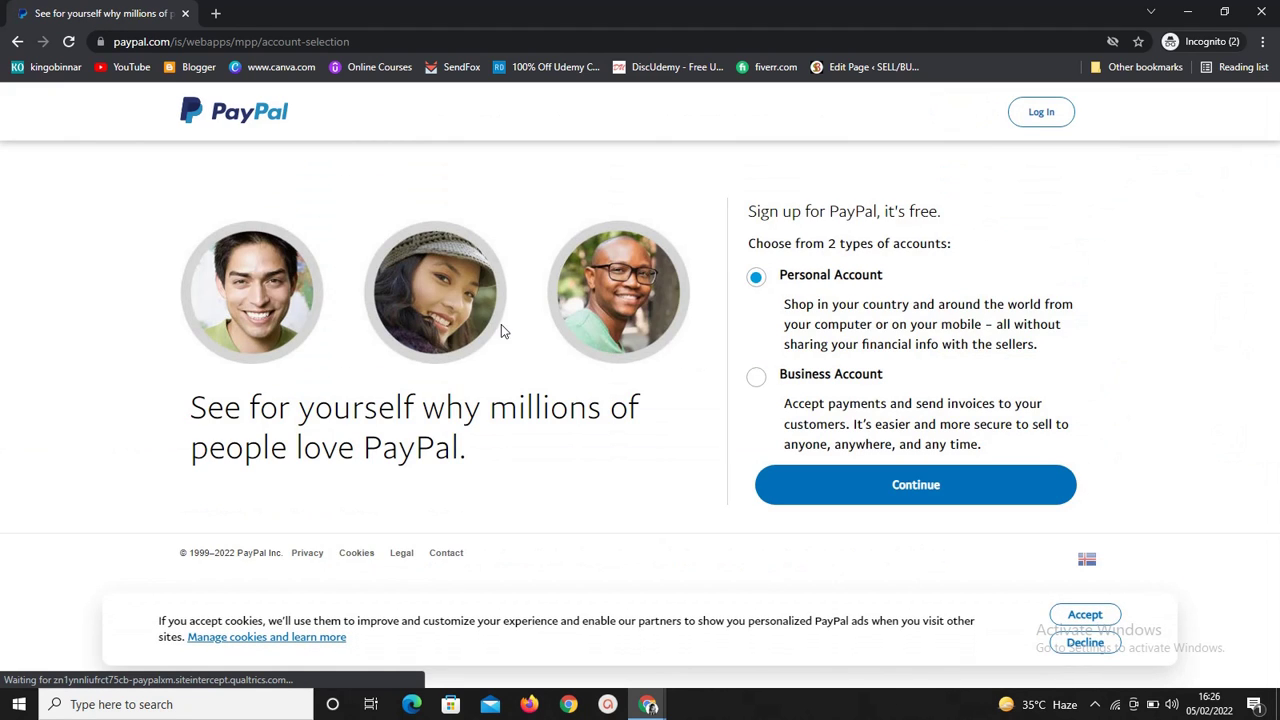
pyautogui.click(755, 377)
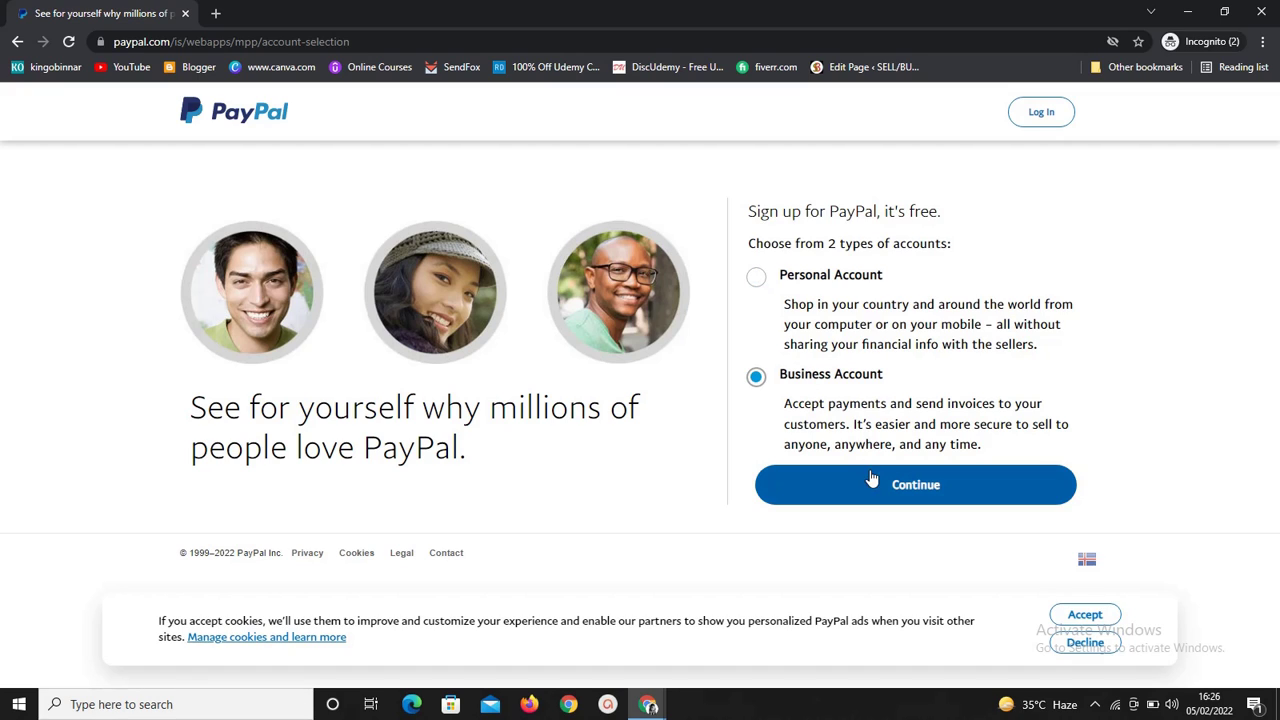
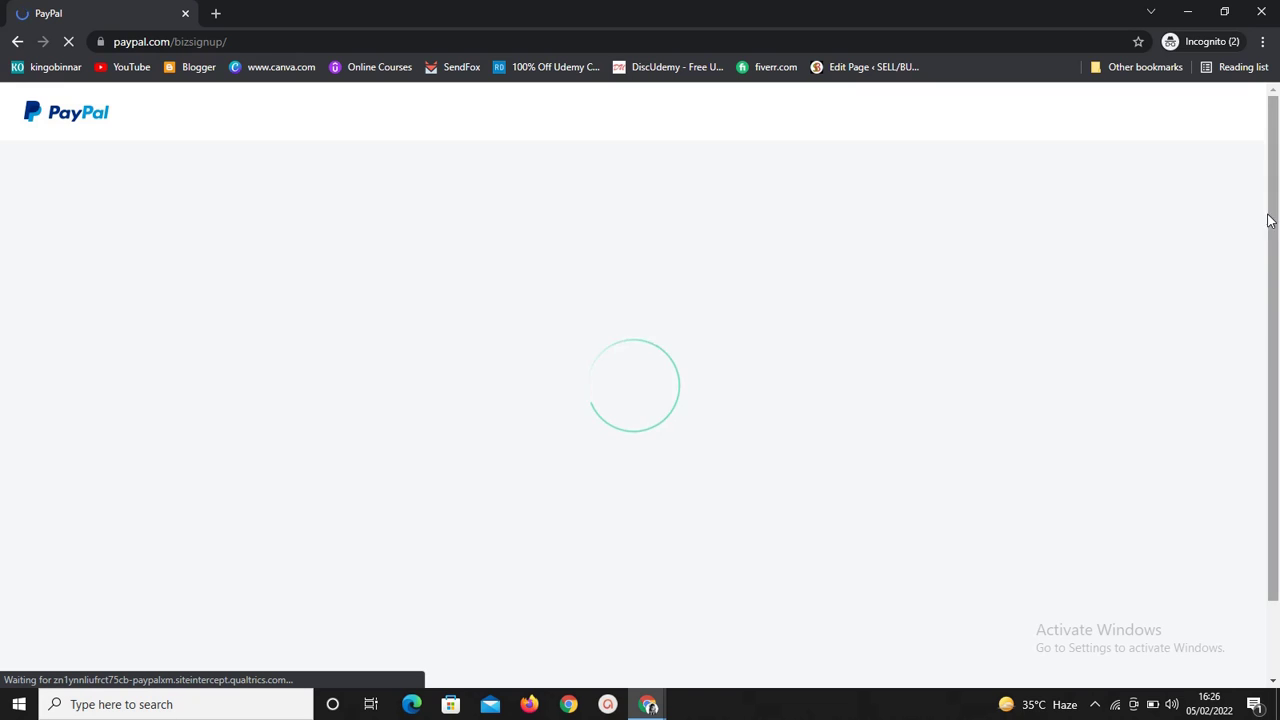
# Enter the sign-up e-mail address for the new Business account and submit it.
pyautogui.moveTo(1271, 212); pyautogui.dragTo(1277, 322)
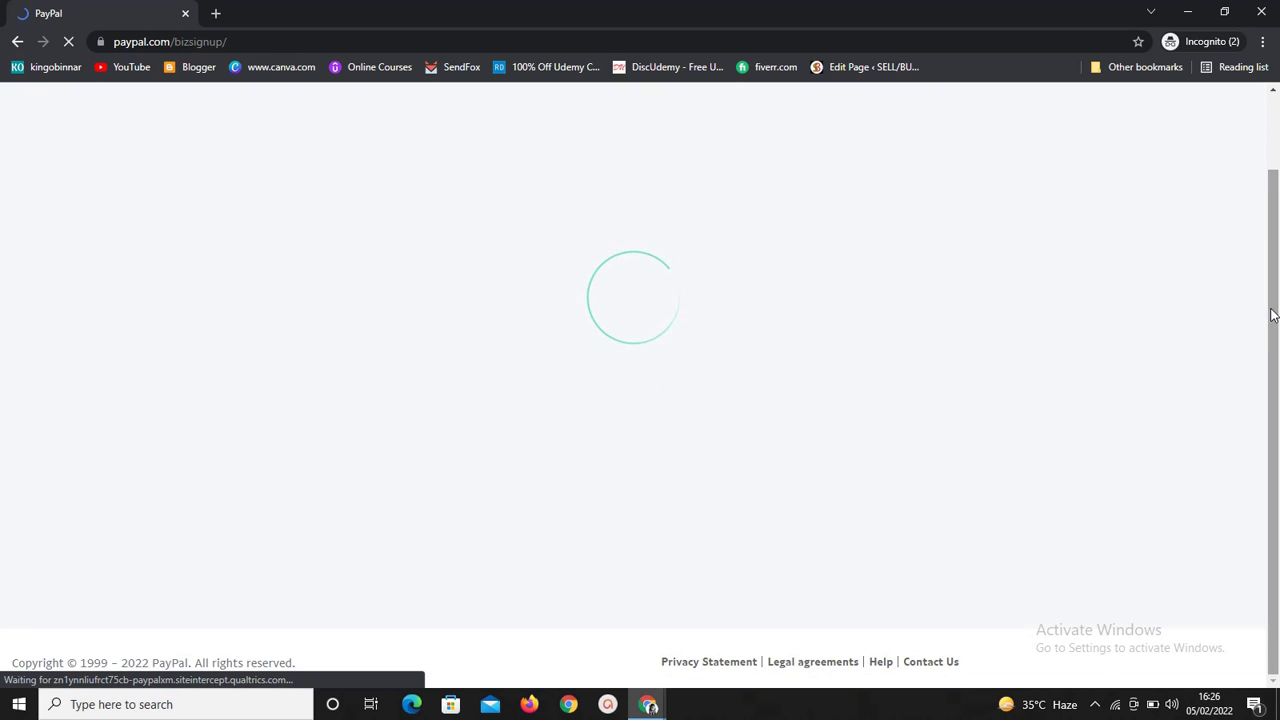
pyautogui.moveTo(1275, 316); pyautogui.dragTo(1275, 190)
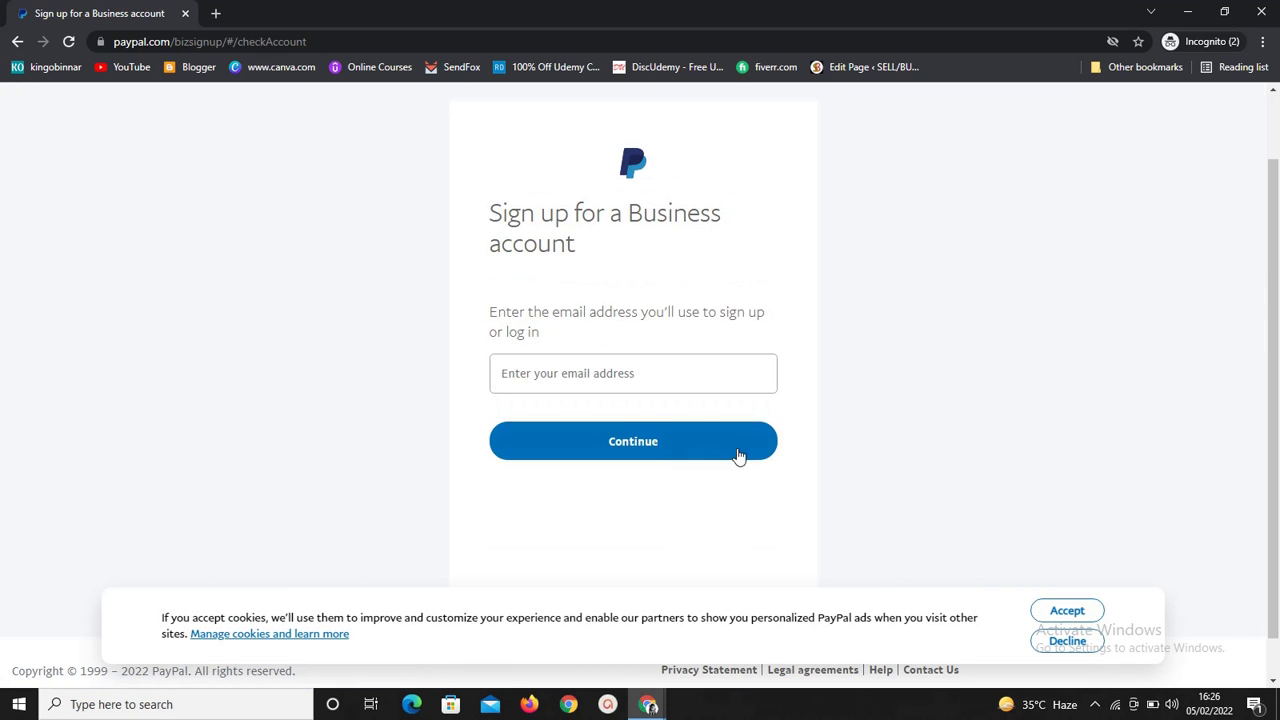
pyautogui.click(665, 380)
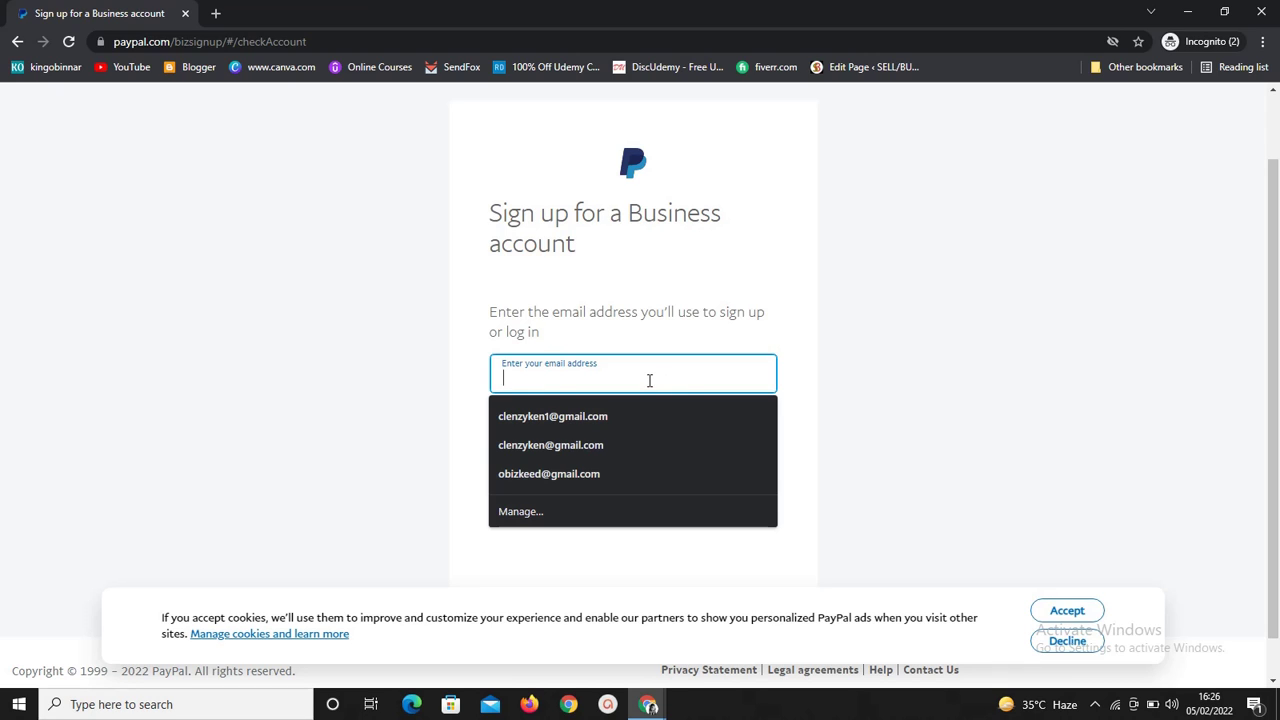
pyautogui.click(692, 274)
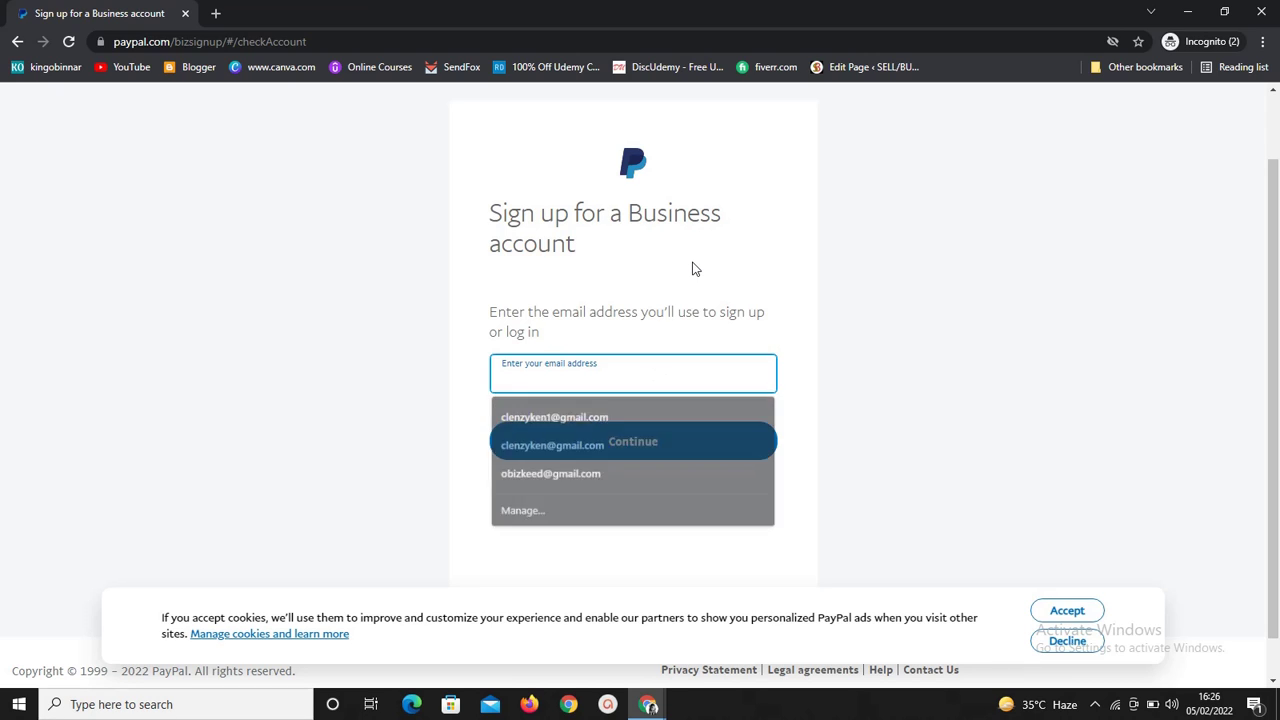
pyautogui.click(609, 384)
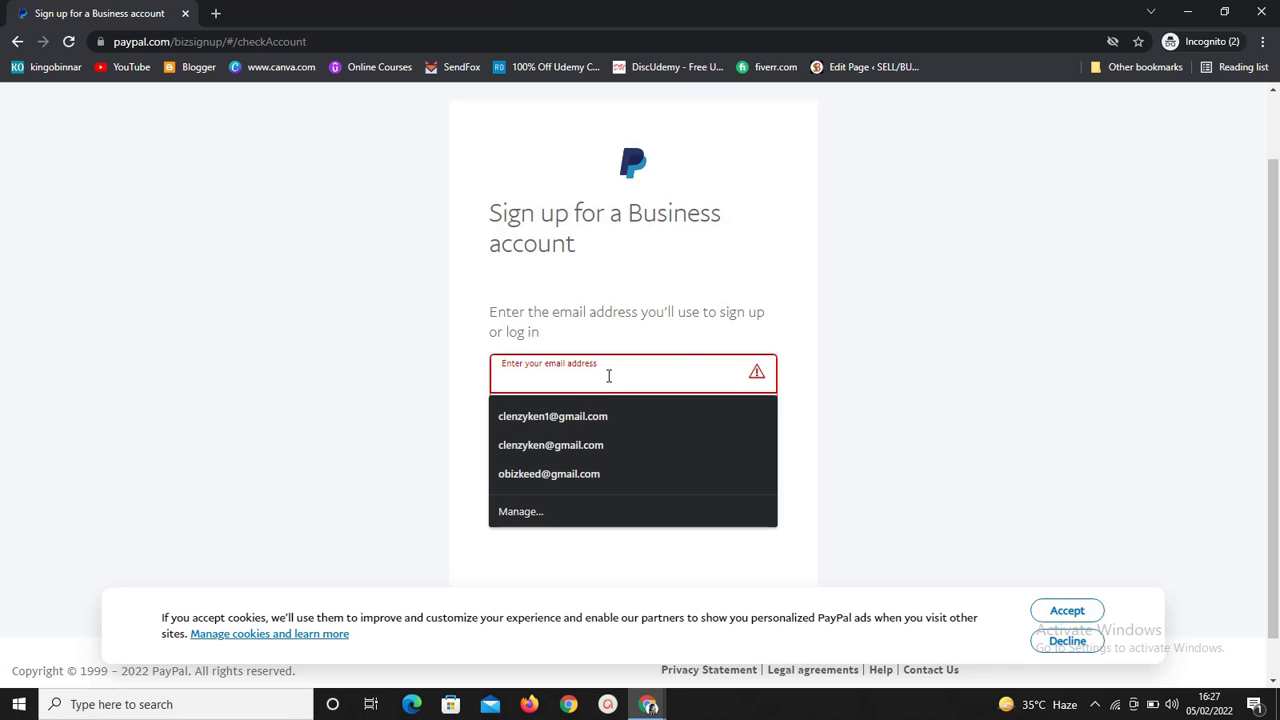
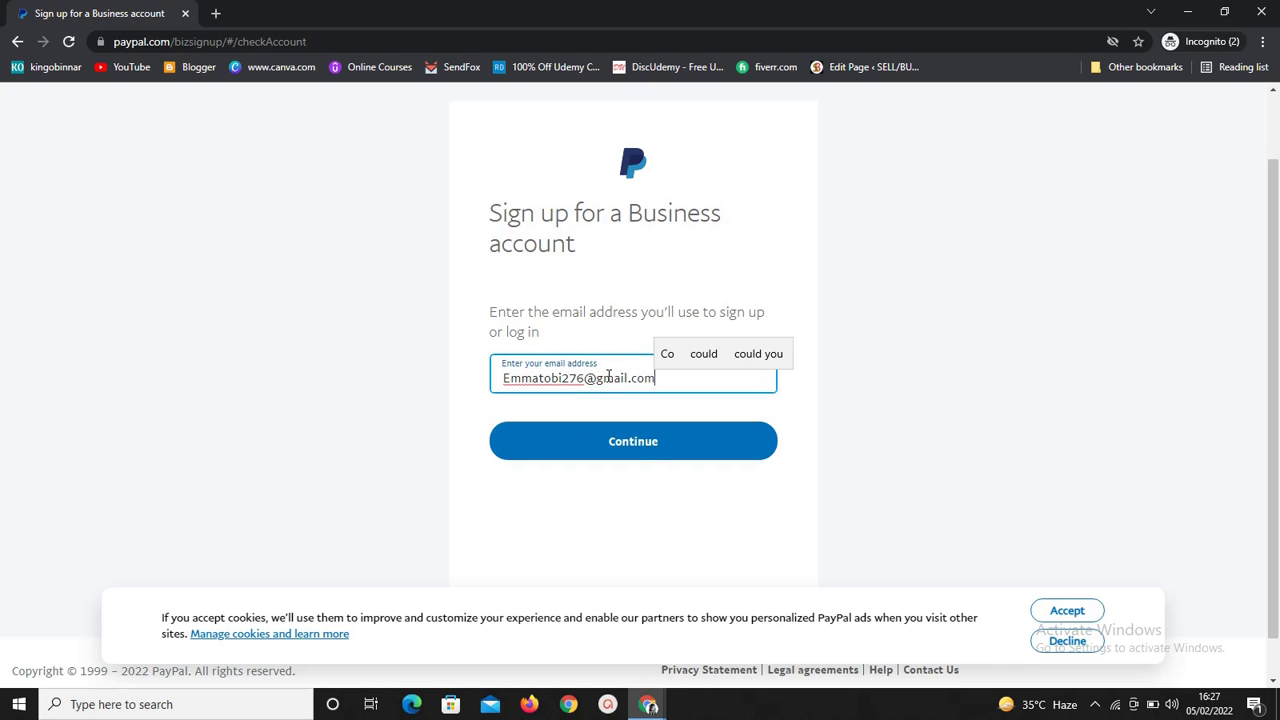
pyautogui.click(604, 447)
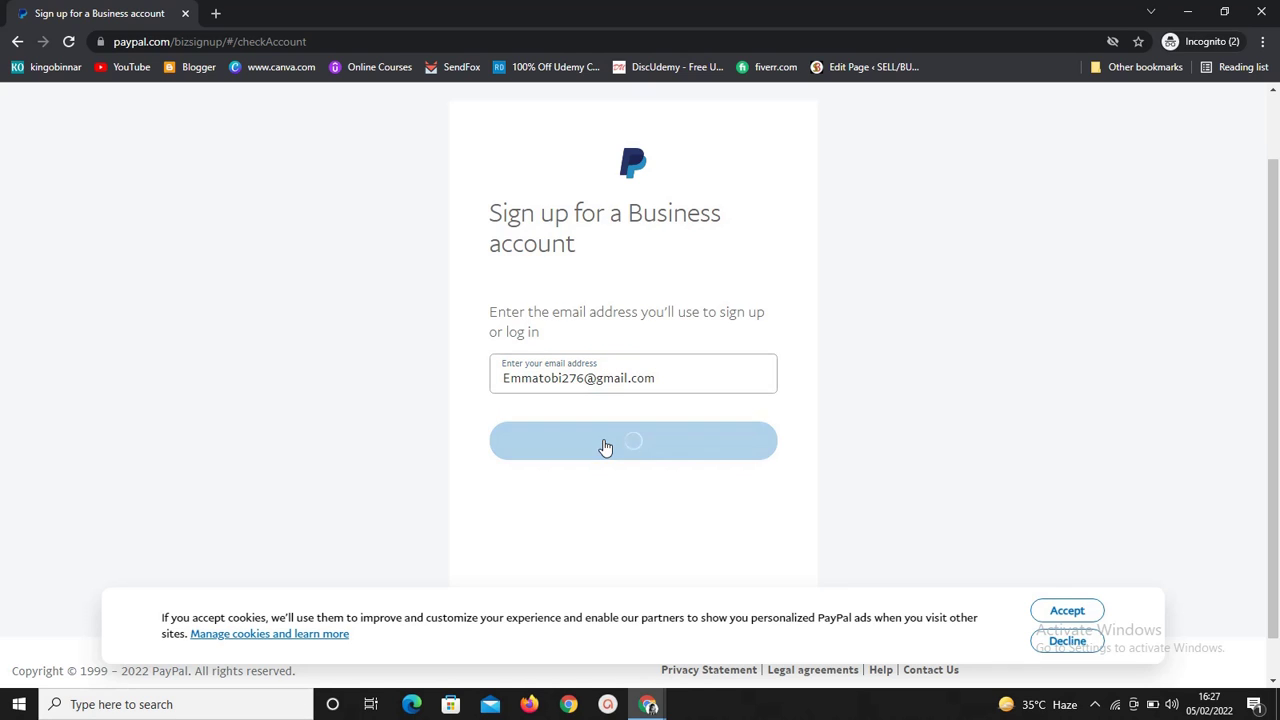
# Erase the already-registered address and submit a different e-mail address instead.
pyautogui.click(603, 383)
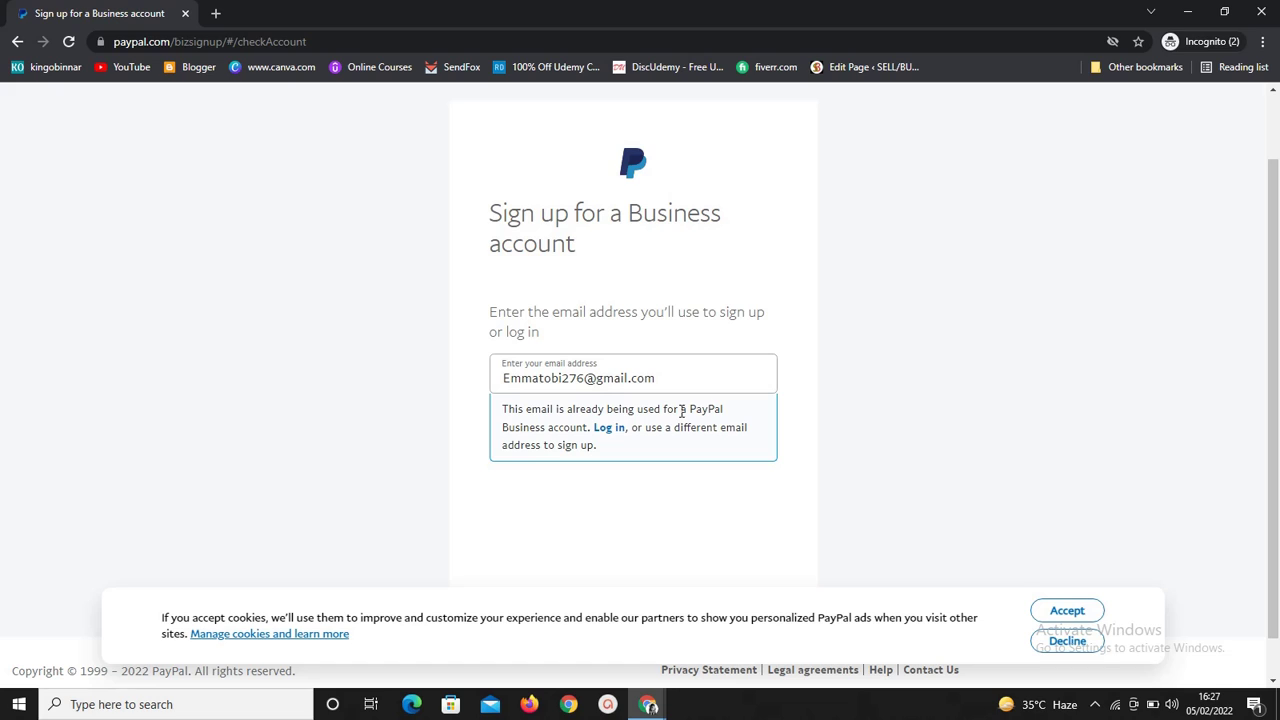
pyautogui.click(664, 379)
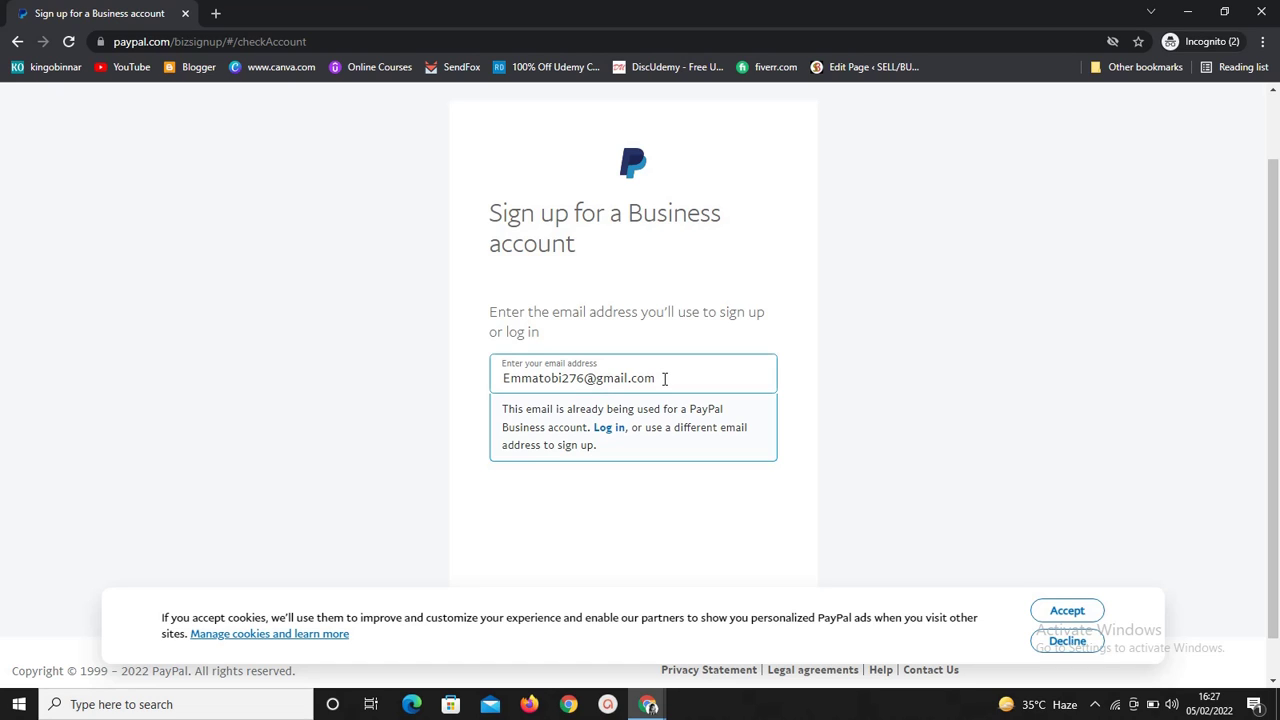
pyautogui.press('BackSpace')
pyautogui.press('BackSpace')
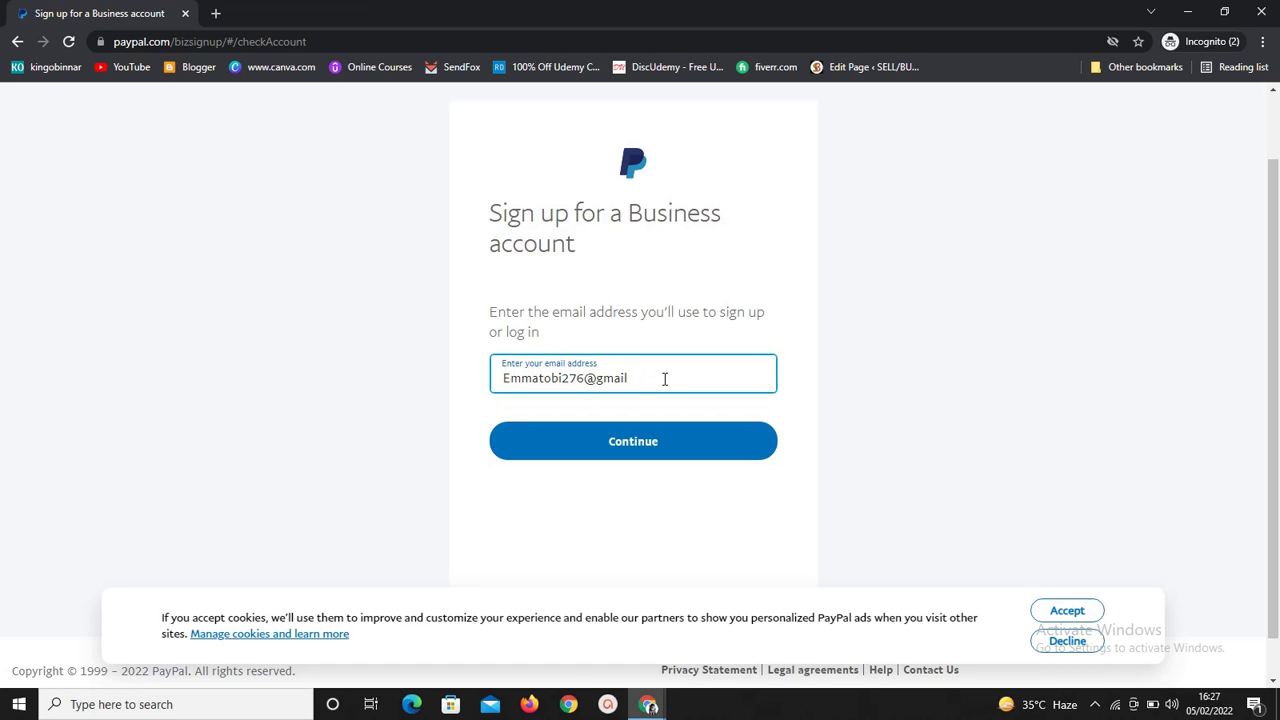
pyautogui.press('BackSpace')
pyautogui.press('BackSpace')
pyautogui.press('BackSpace')
pyautogui.press('BackSpace')
pyautogui.press('BackSpace')
pyautogui.press('BackSpace')
pyautogui.press('BackSpace')
pyautogui.press('BackSpace')
pyautogui.press('BackSpace')
pyautogui.press('BackSpace')
pyautogui.press('BackSpace')
pyautogui.press('BackSpace')
pyautogui.press('BackSpace')
pyautogui.press('BackSpace')
pyautogui.press('BackSpace')
pyautogui.press('BackSpace')
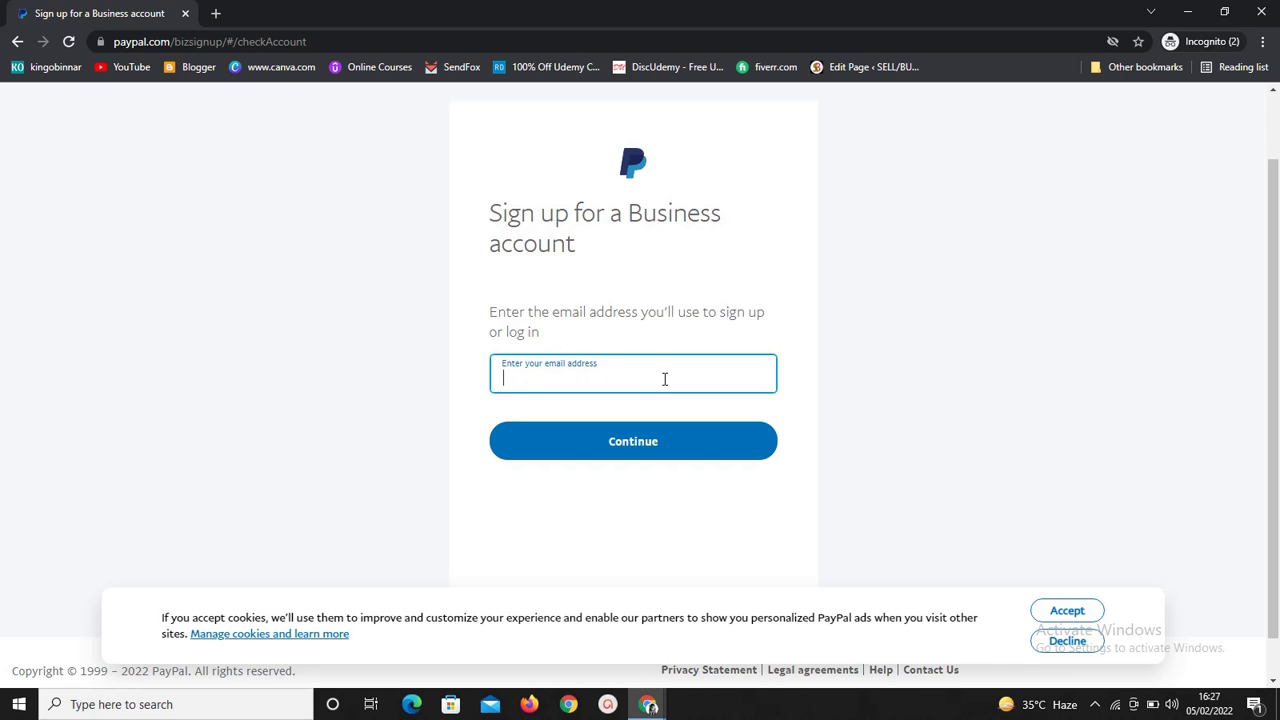
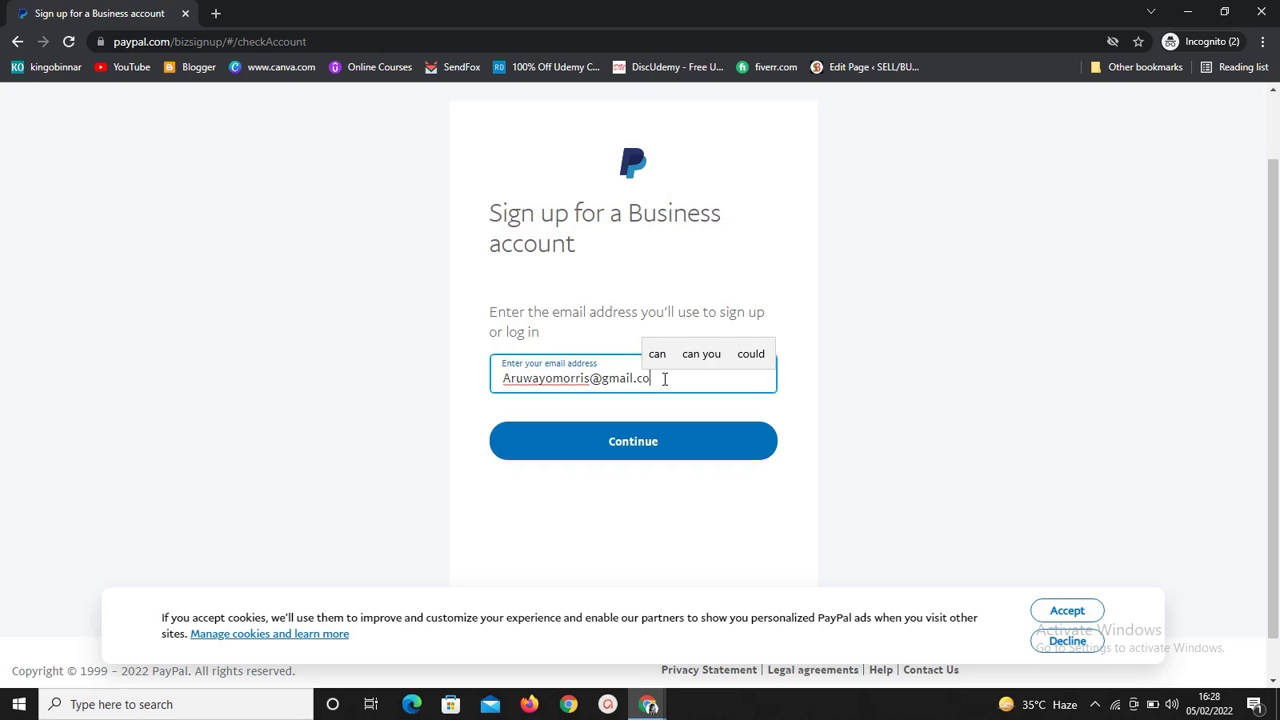
pyautogui.click(660, 451)
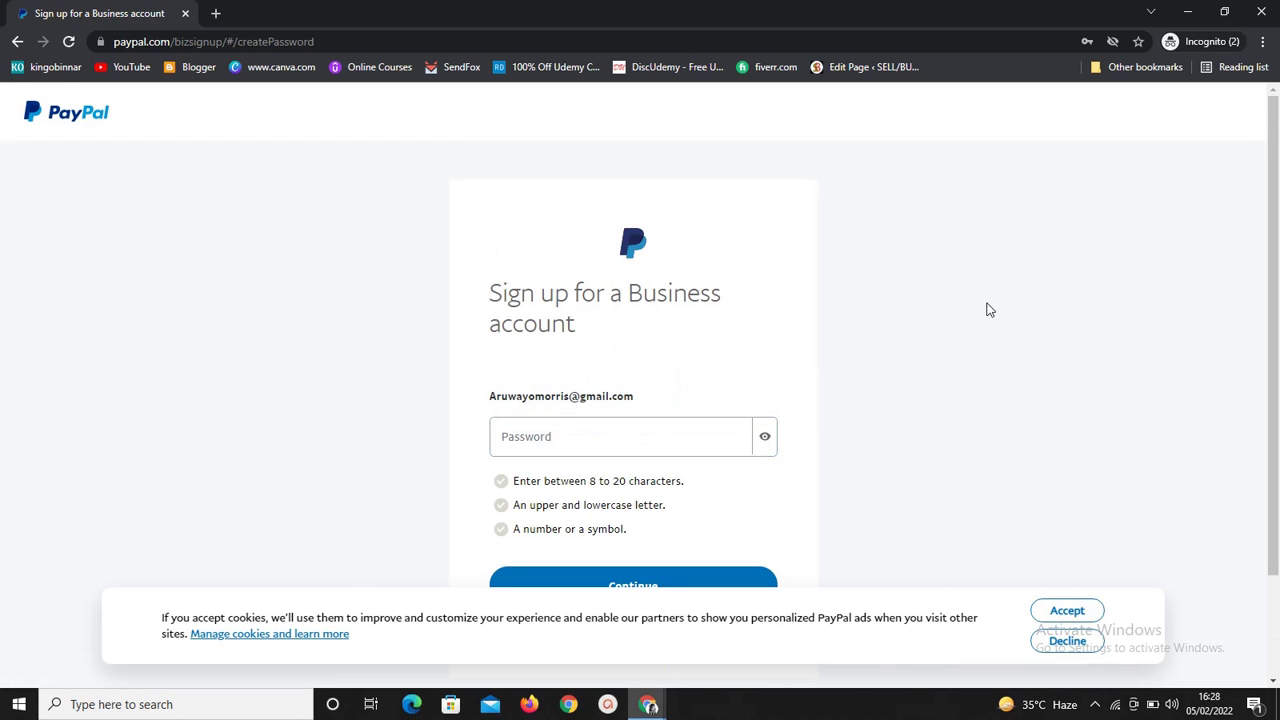
# Create a ten-character account password, checking it with the eye toggle, and continue.
pyautogui.moveTo(1270, 160)
pyautogui.mouseDown()
pyautogui.moveTo(1271, 240)
pyautogui.moveTo(1272, 172)
pyautogui.mouseUp()
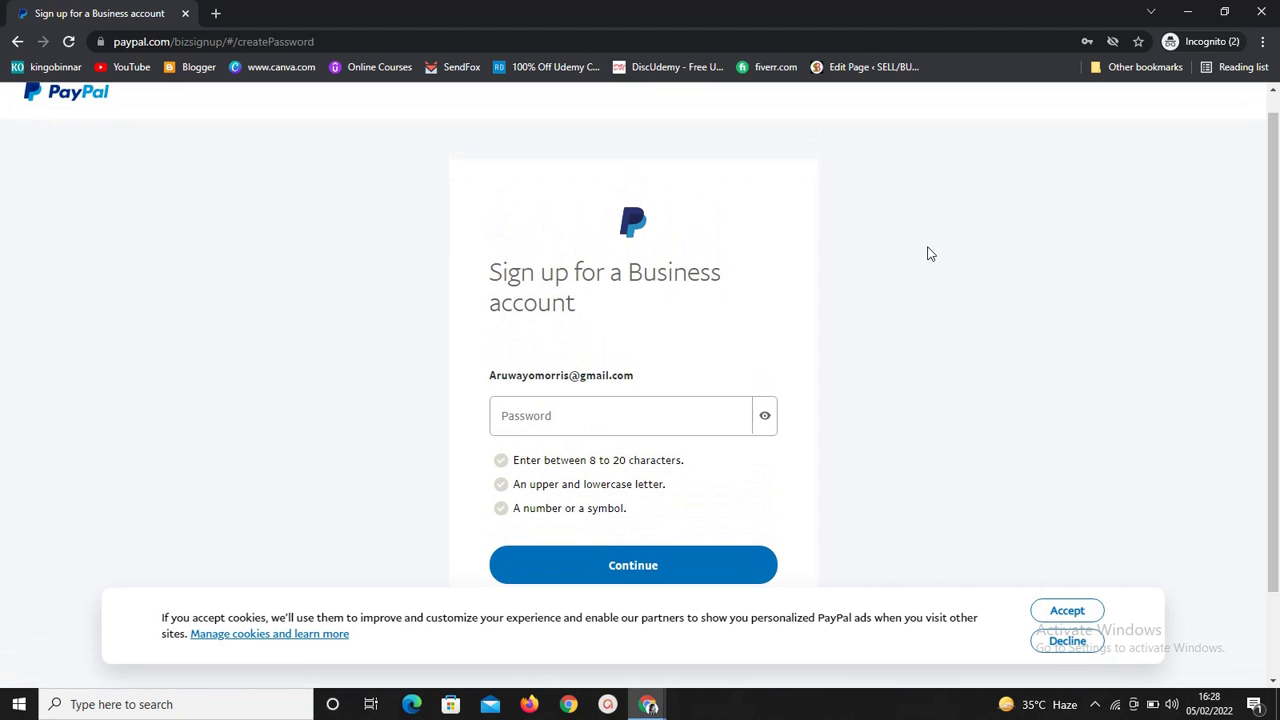
pyautogui.click(632, 415)
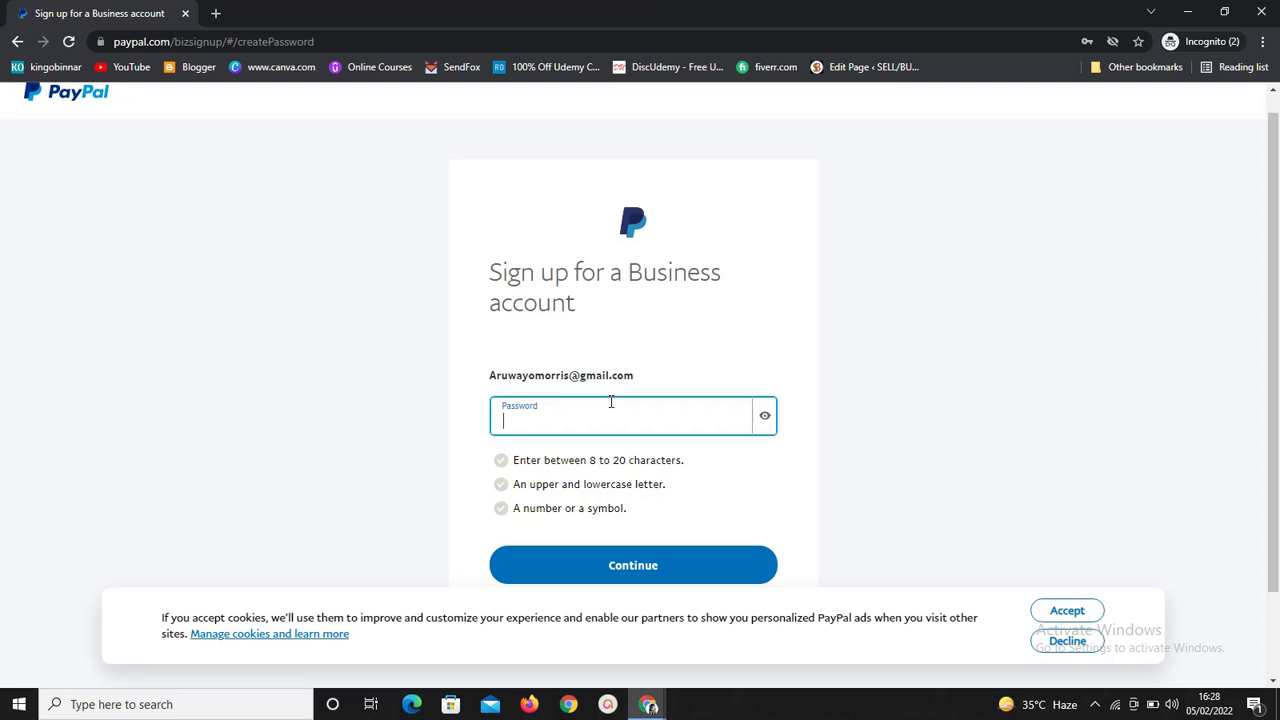
pyautogui.write('••••••••••')
pyautogui.click(765, 418)
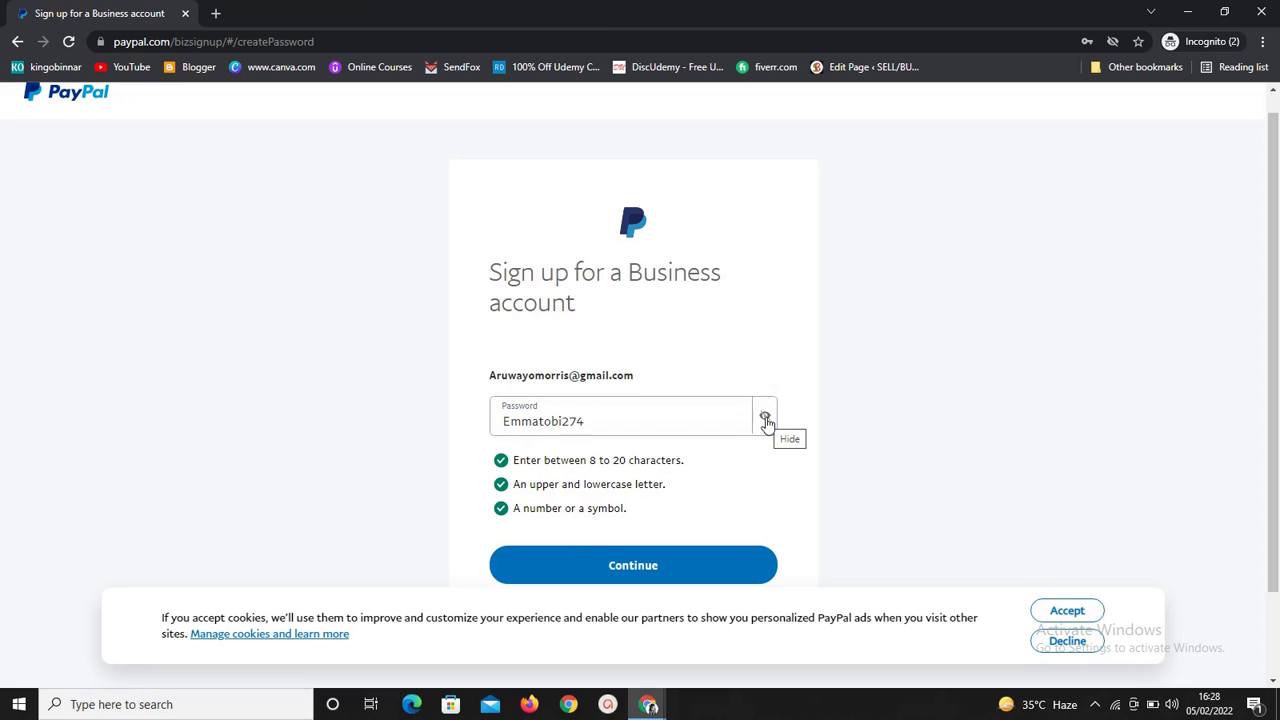
pyautogui.click(765, 420)
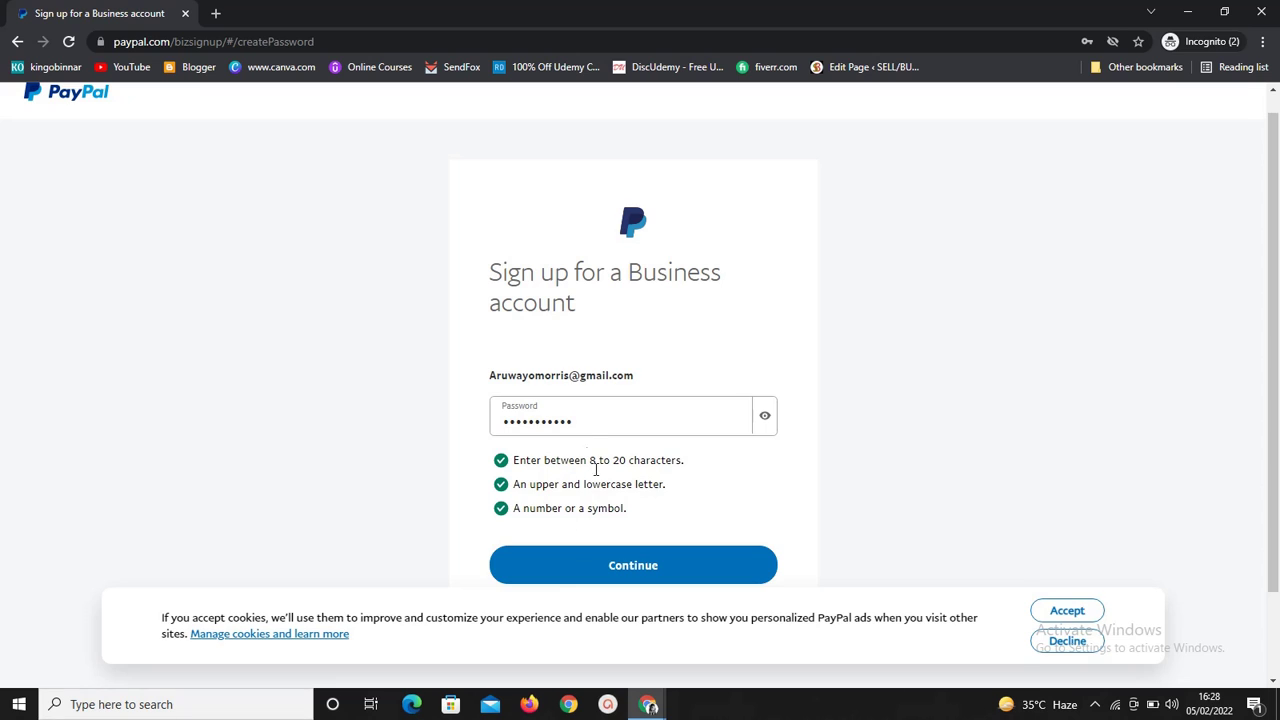
pyautogui.click(620, 567)
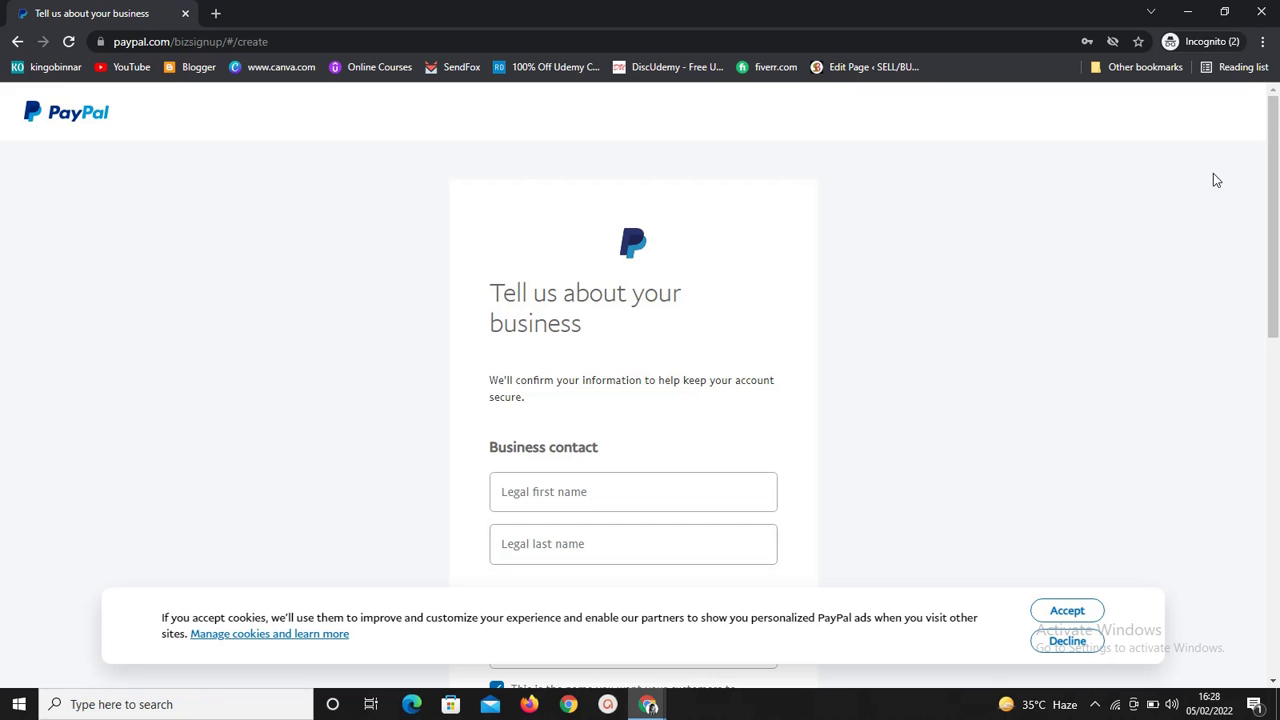
# Enter the contact's legal first and last names and 'Chao' as the legal business name.
pyautogui.scroll(-1, 1270, 183)
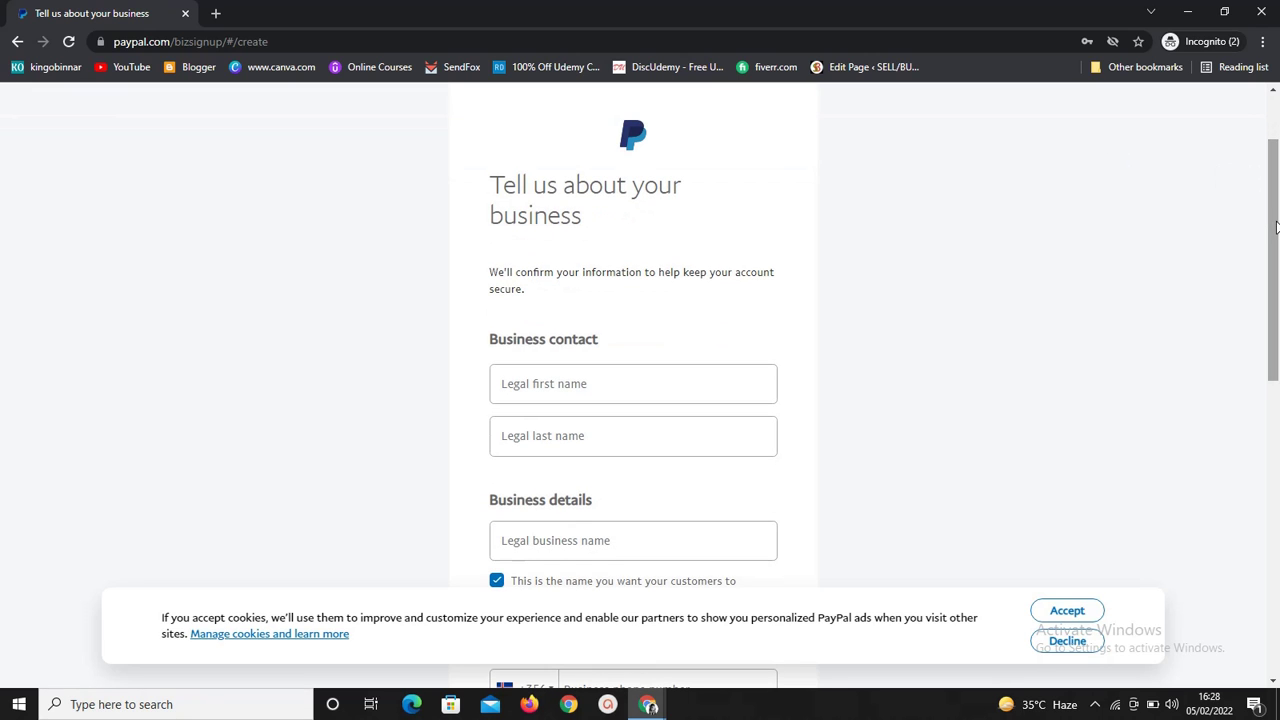
pyautogui.moveTo(1275, 227)
pyautogui.mouseDown()
pyautogui.moveTo(1275, 185)
pyautogui.moveTo(1275, 249)
pyautogui.mouseUp()
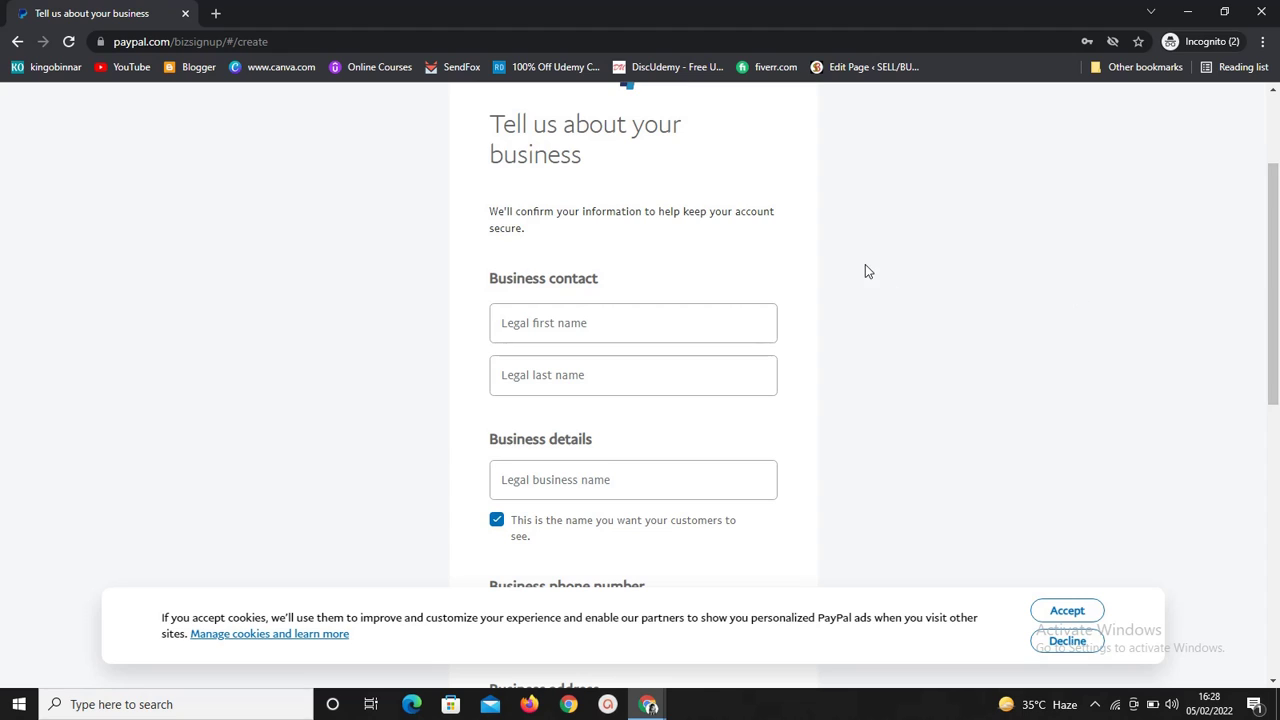
pyautogui.click(546, 327)
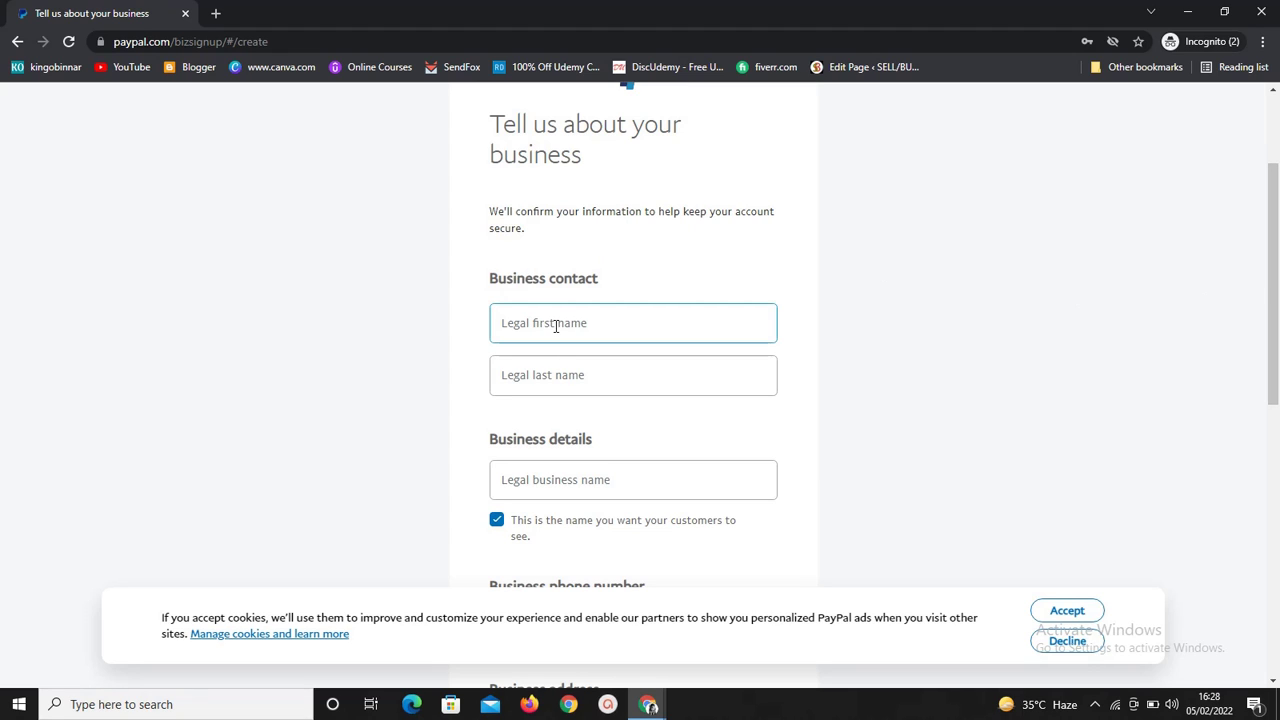
pyautogui.click(560, 325)
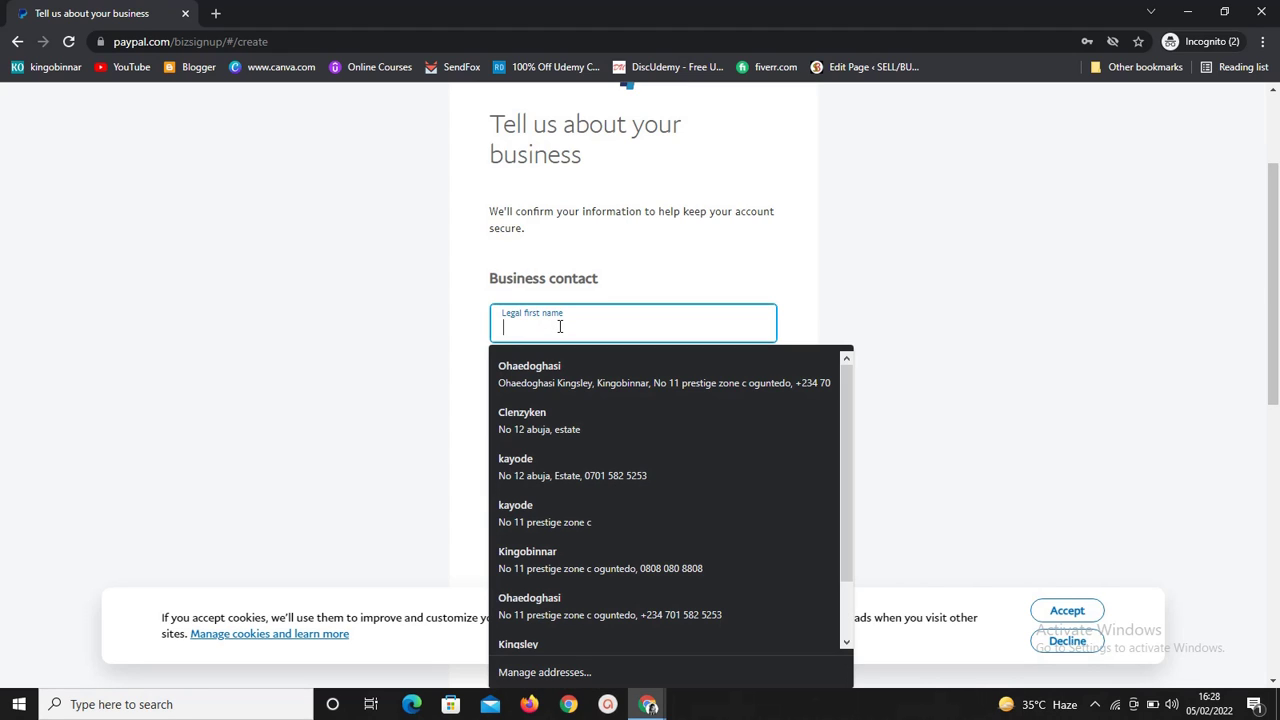
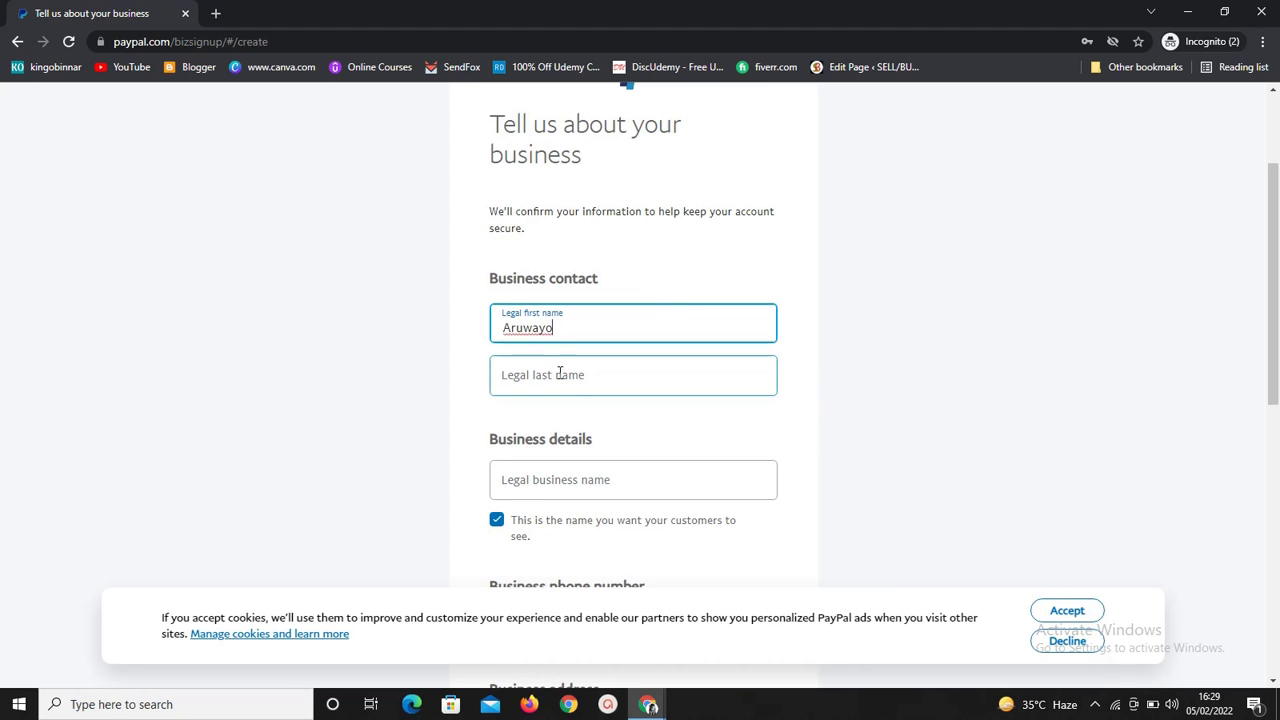
pyautogui.click(559, 372)
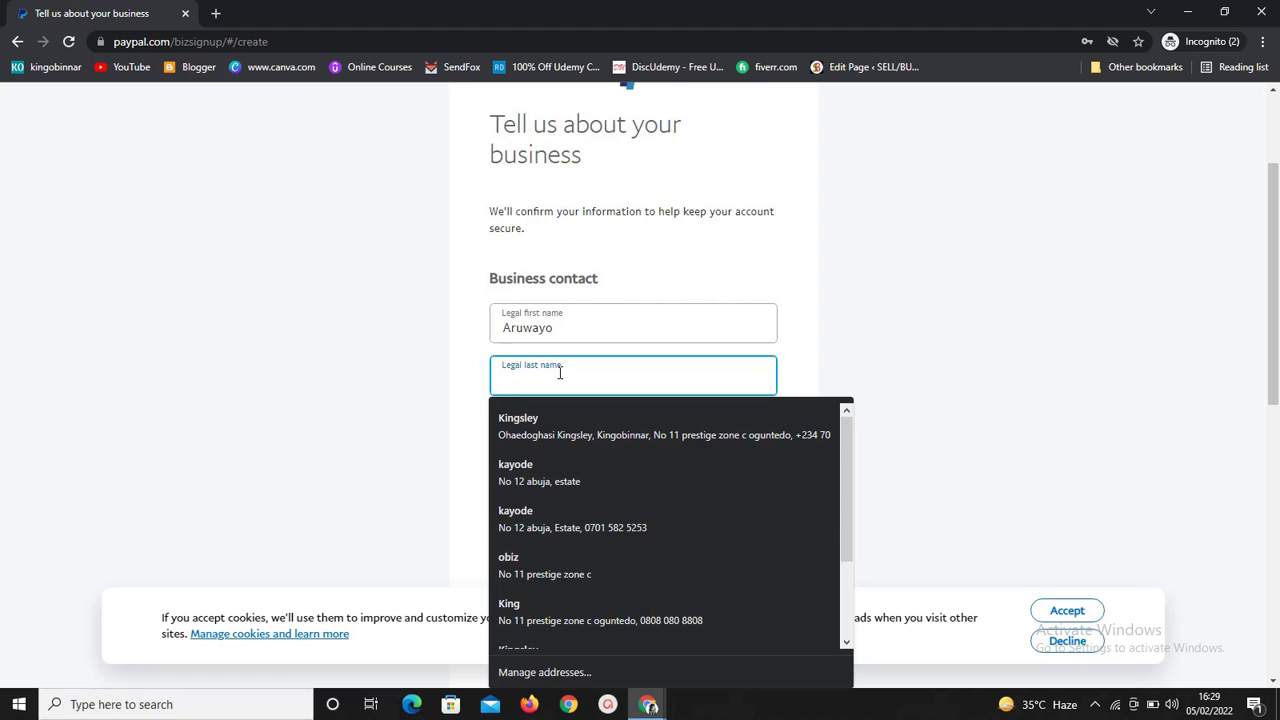
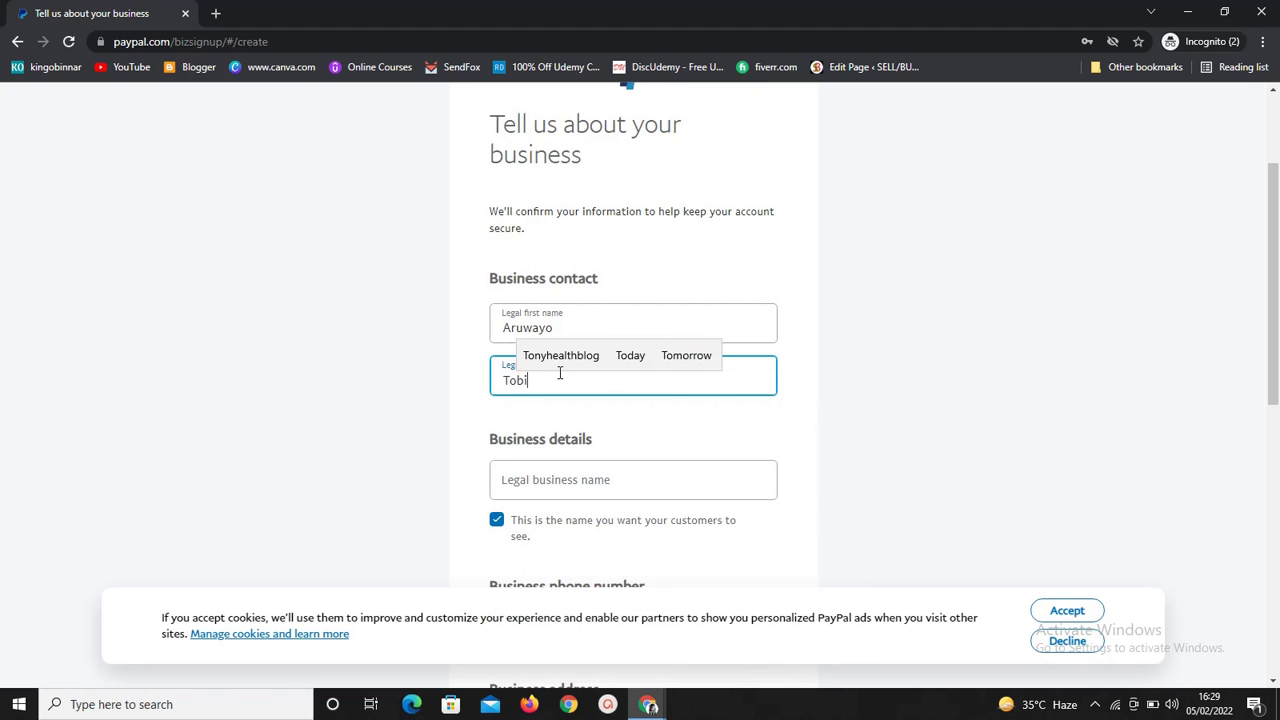
pyautogui.click(661, 485)
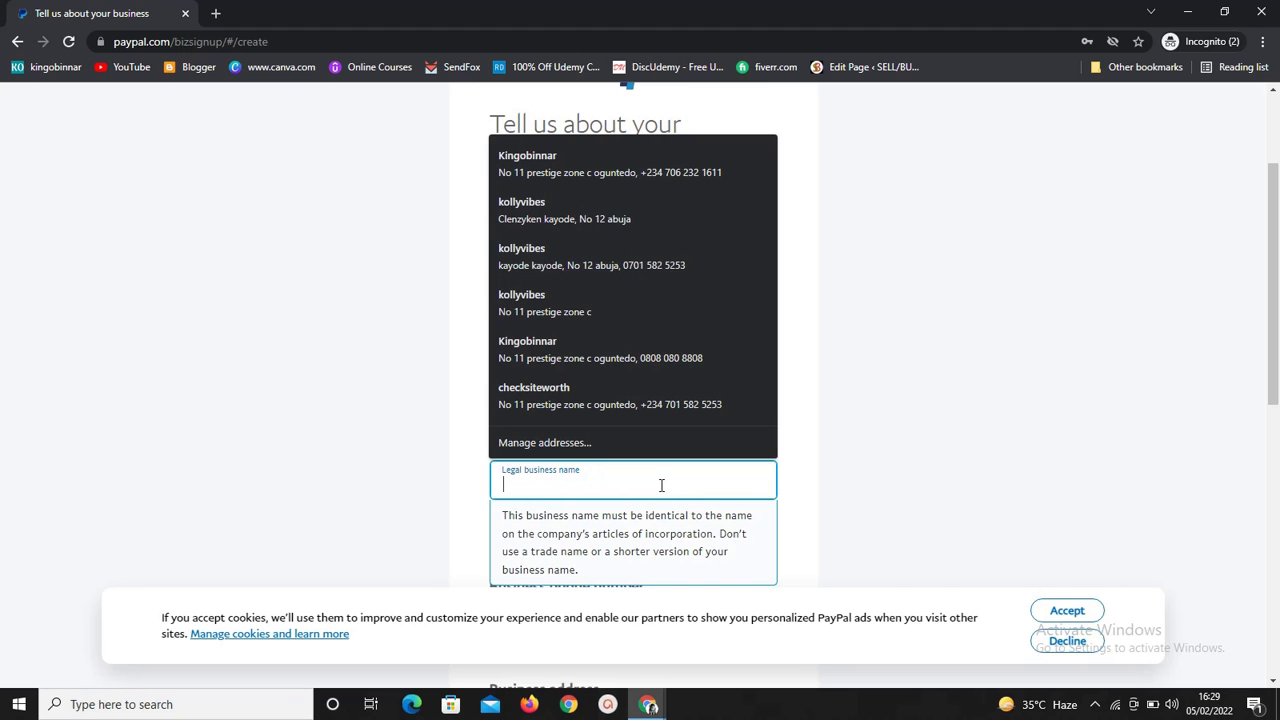
pyautogui.write('Chao')
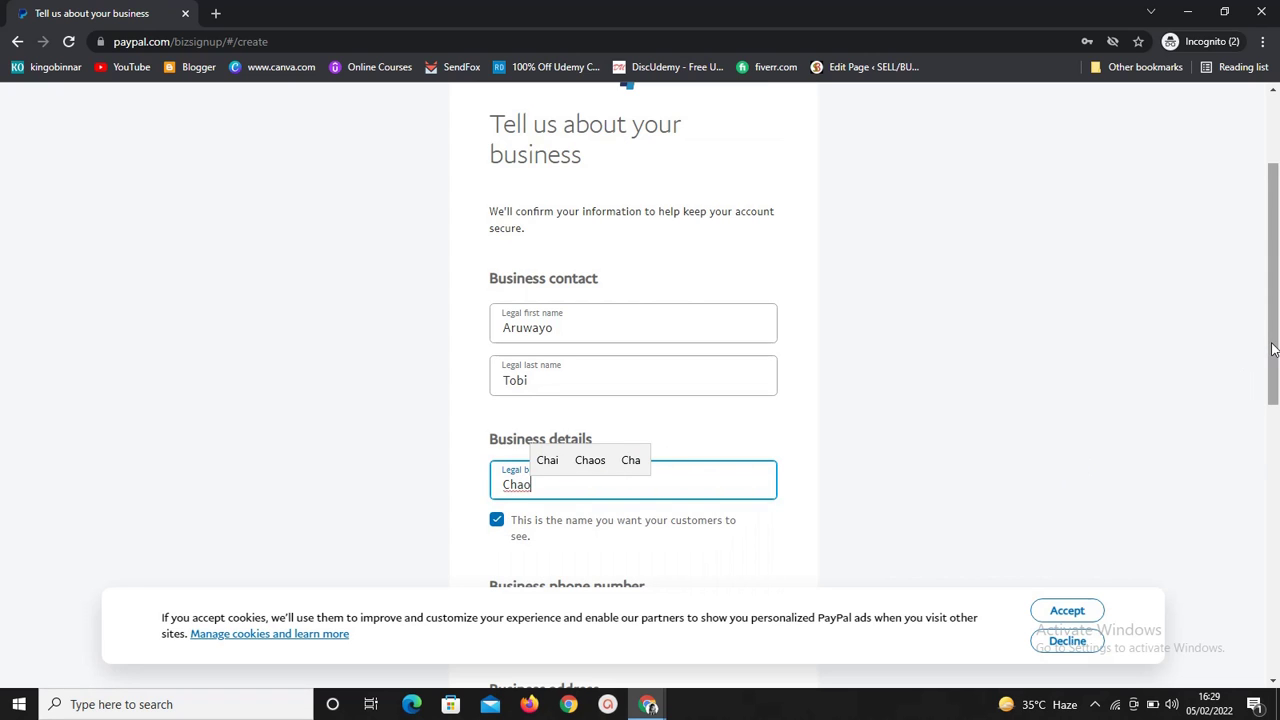
pyautogui.moveTo(1269, 345); pyautogui.dragTo(1277, 455)
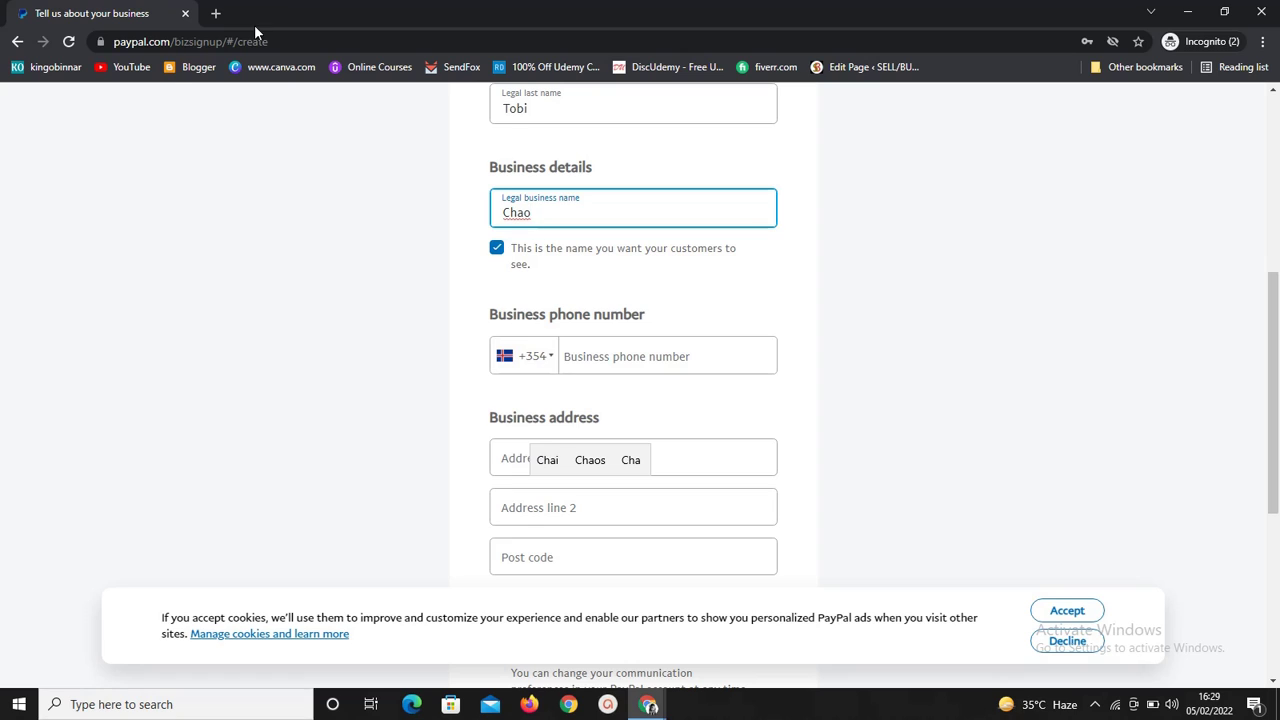
# Choose Nigeria +234 as the phone country code and enter the business phone number.
pyautogui.click(550, 362)
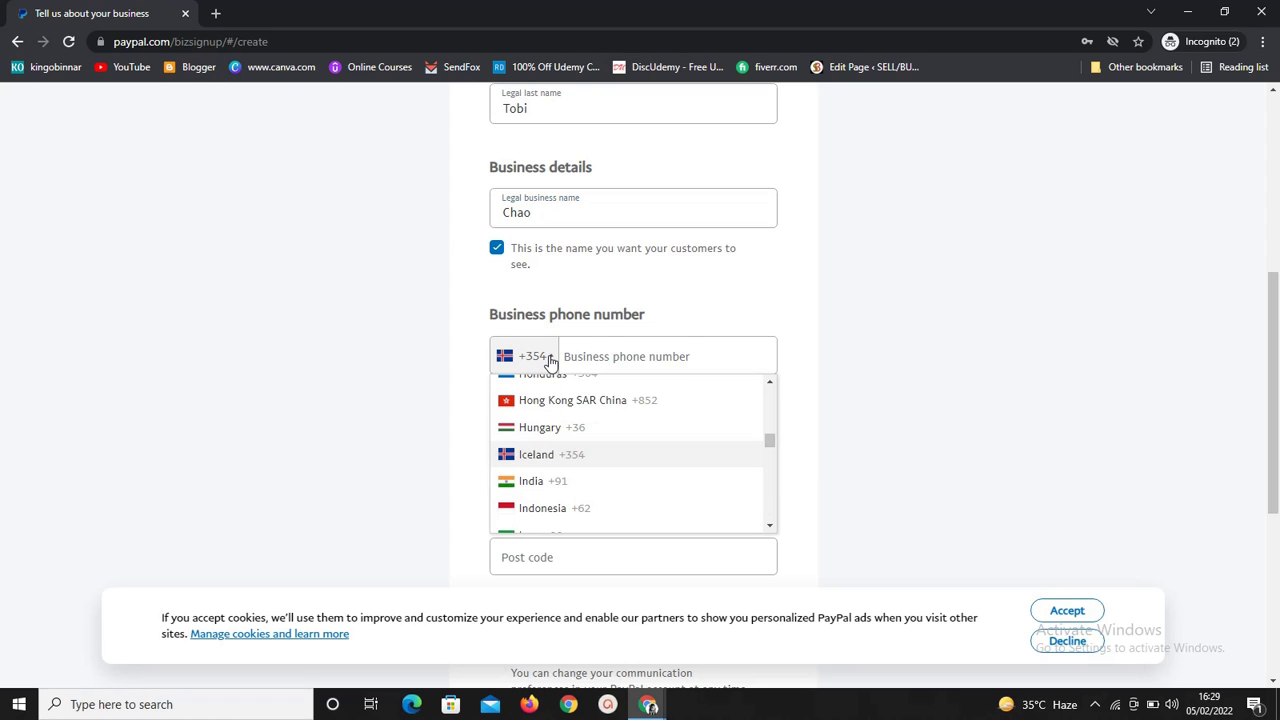
pyautogui.moveTo(769, 444); pyautogui.dragTo(769, 474)
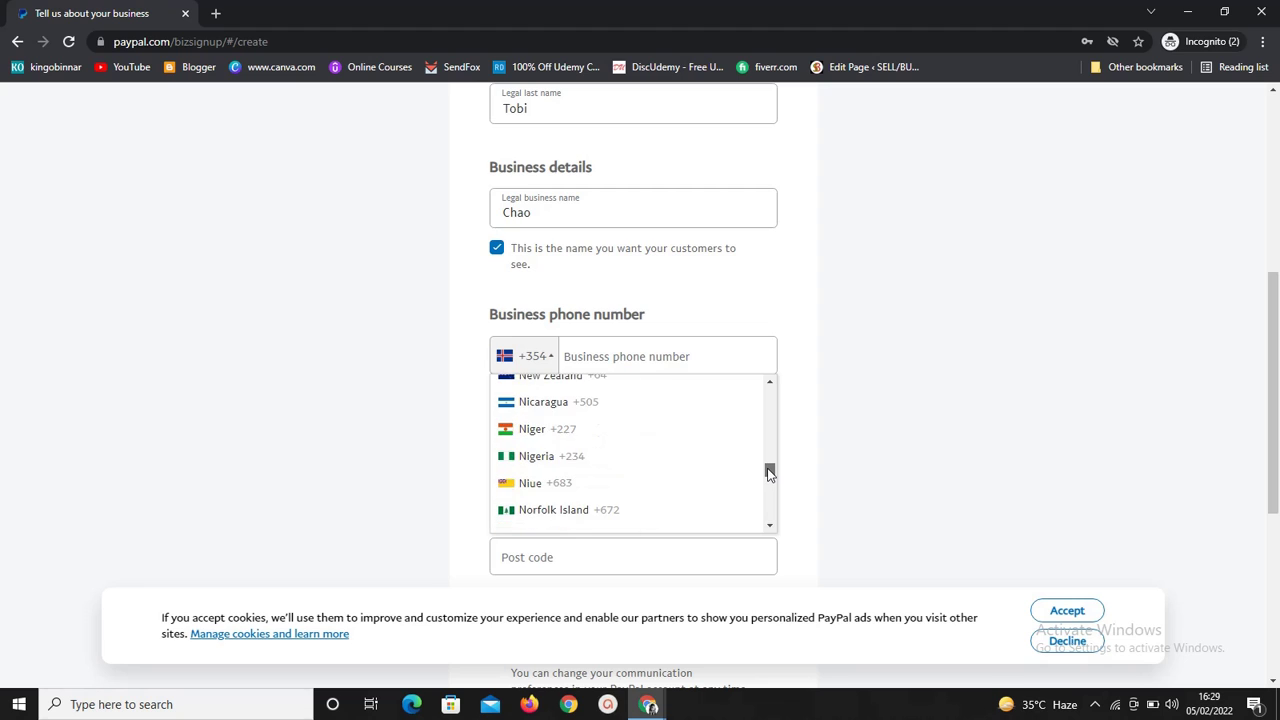
pyautogui.click(621, 468)
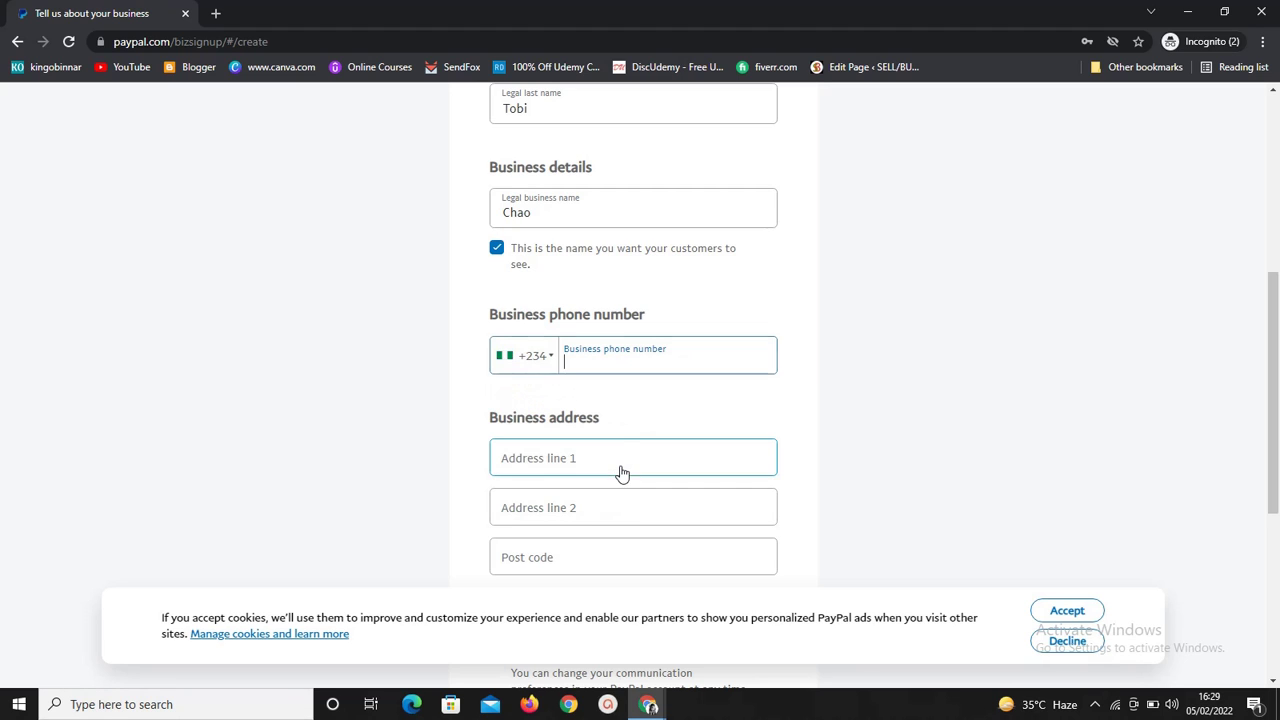
pyautogui.click(607, 365)
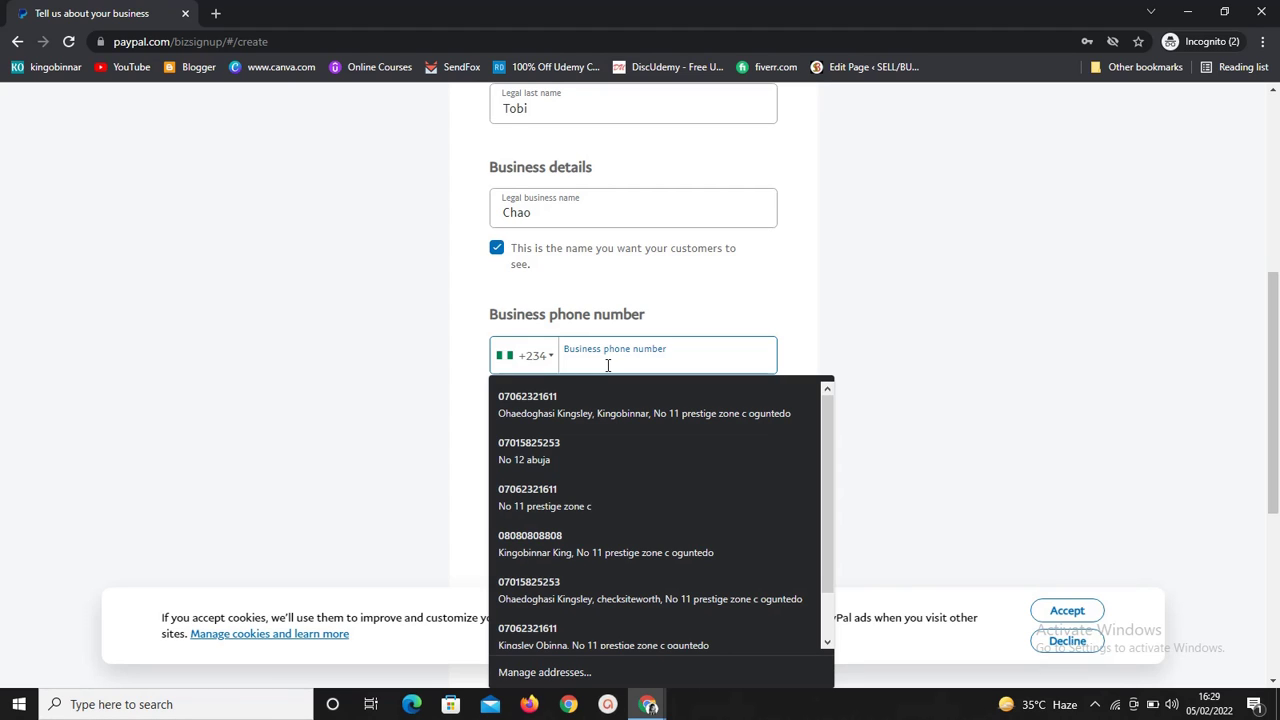
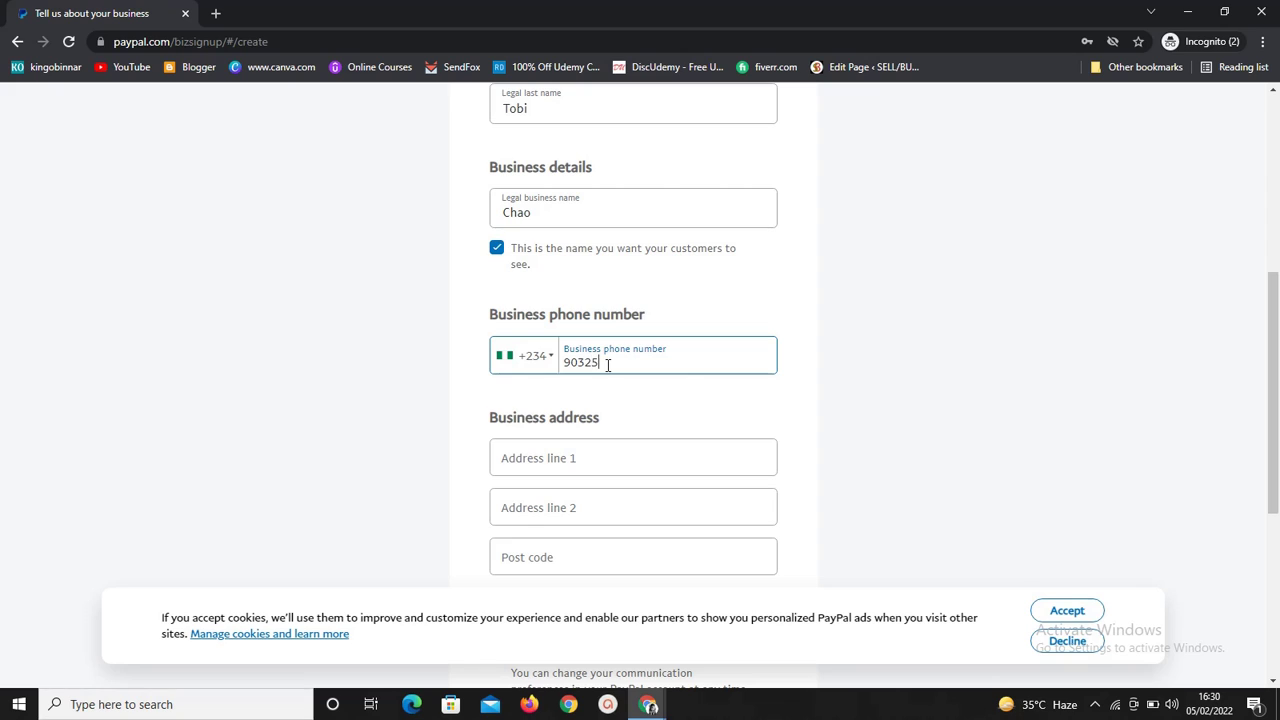
# Enter the street address in Address line 1 and the town, skipping the post code.
pyautogui.click(572, 455)
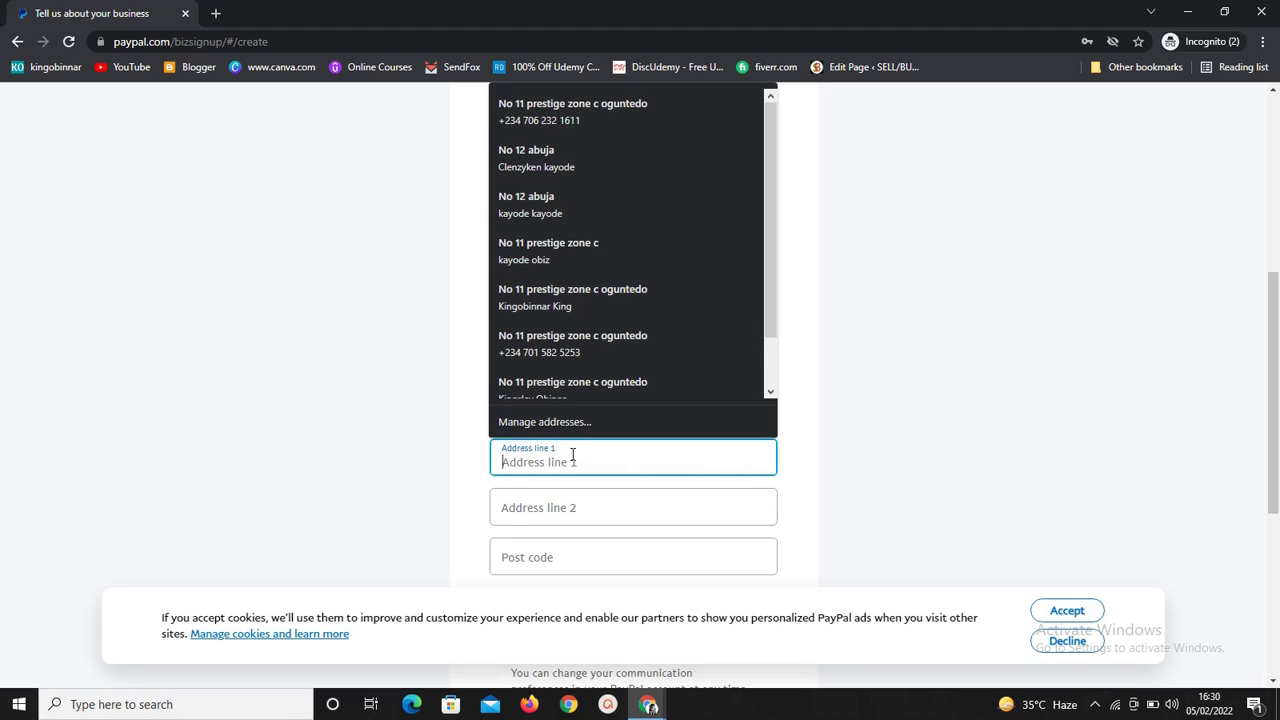
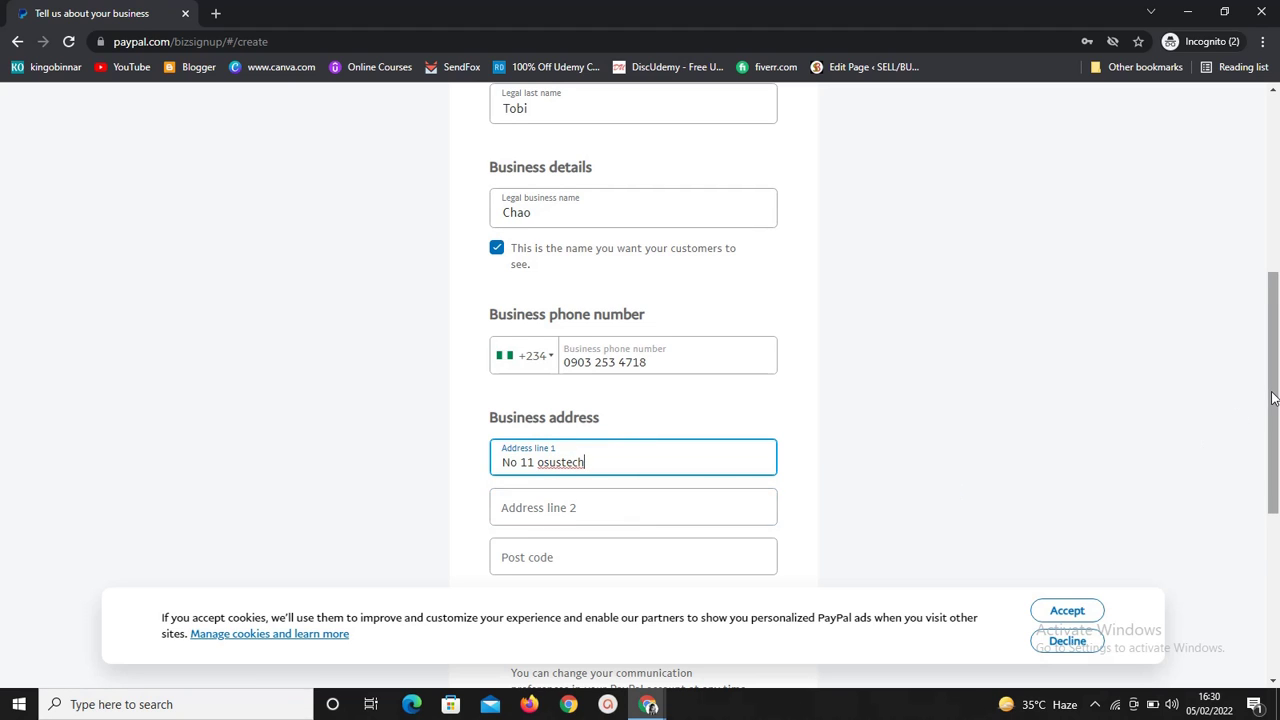
pyautogui.moveTo(1275, 398); pyautogui.dragTo(1277, 458)
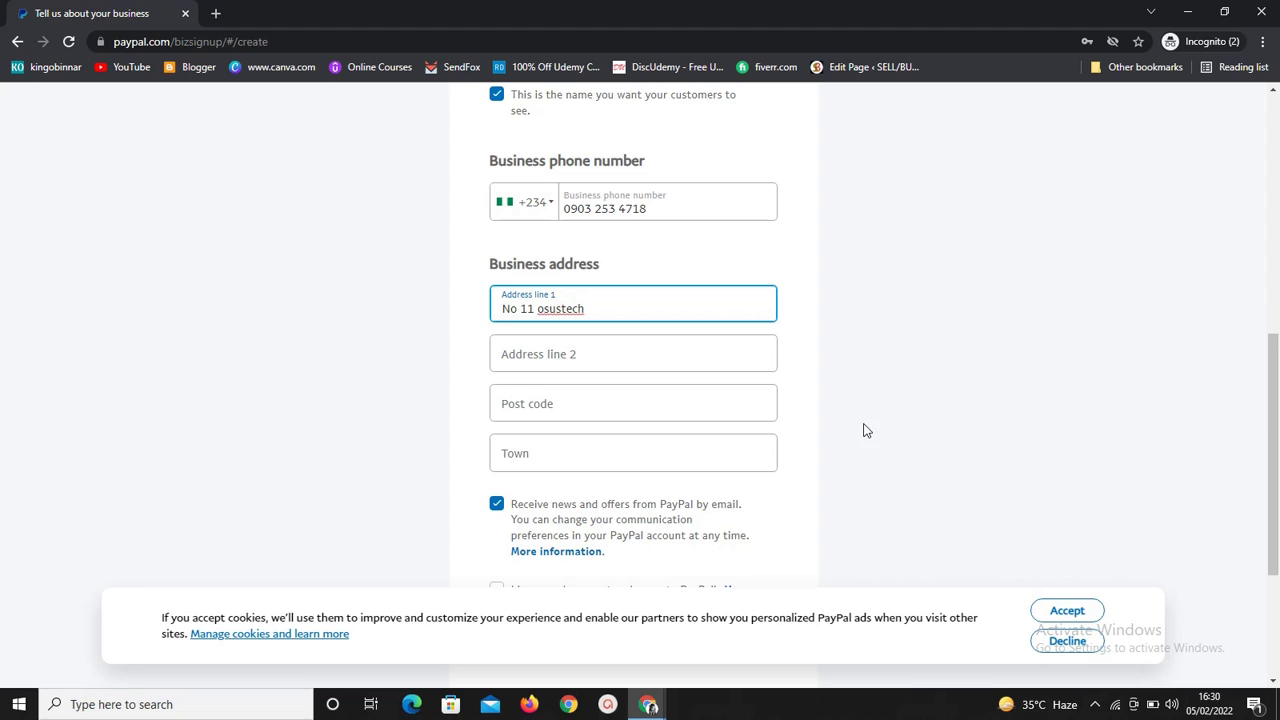
pyautogui.click(697, 414)
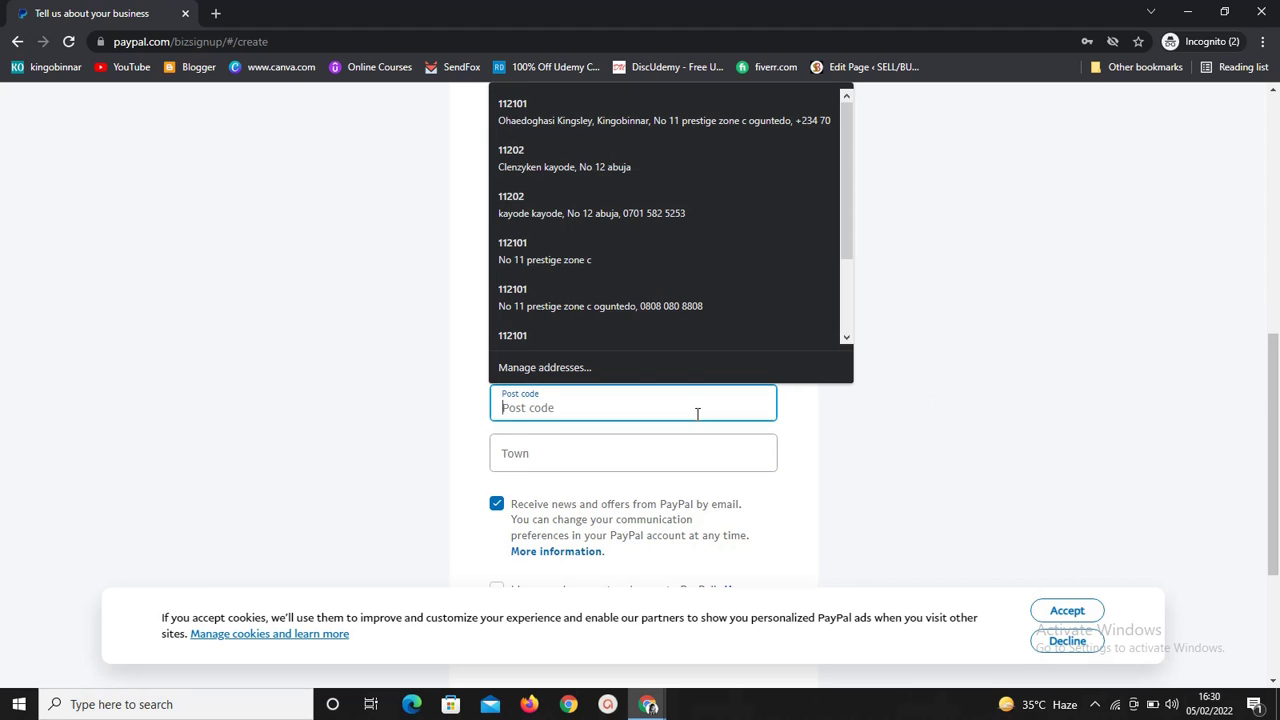
pyautogui.click(844, 400)
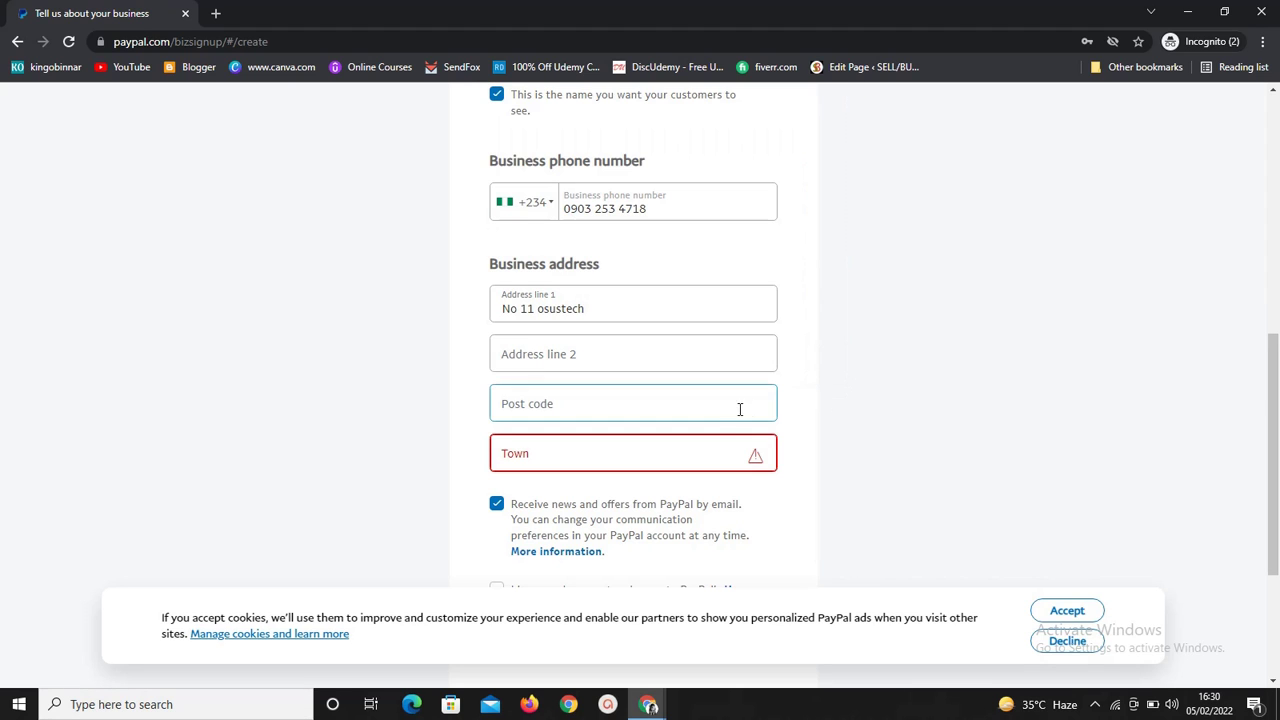
pyautogui.click(684, 457)
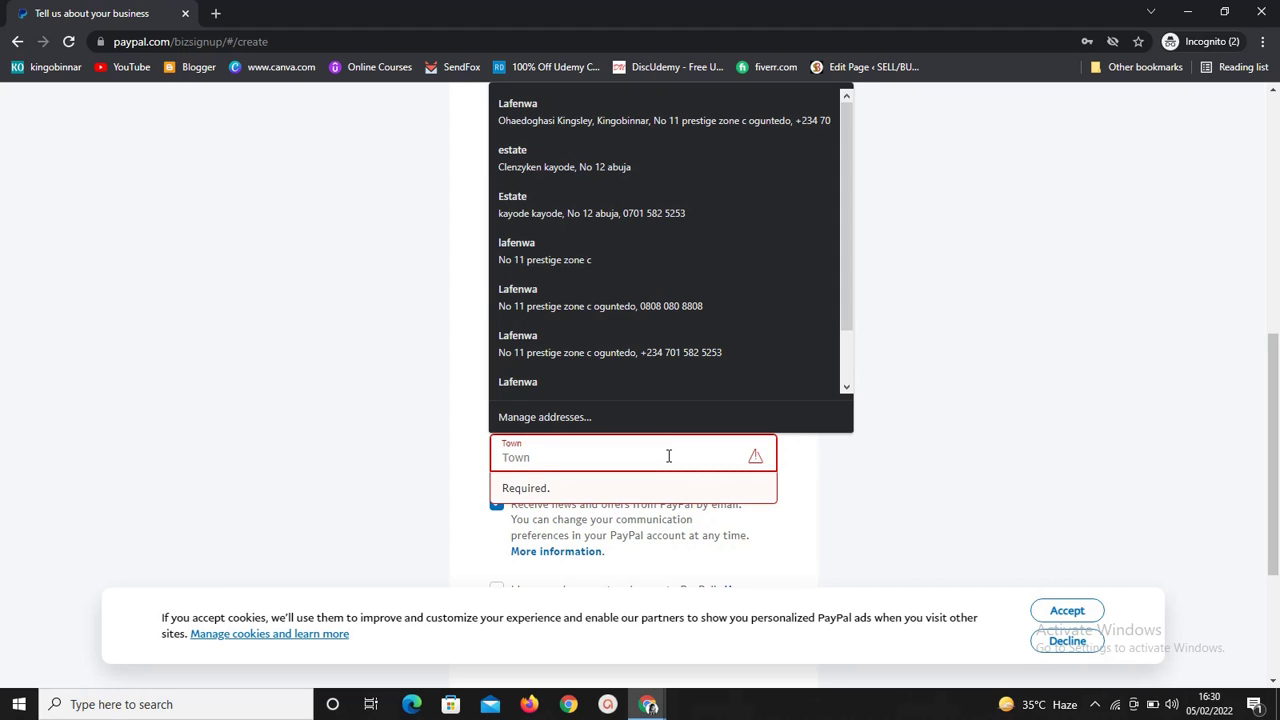
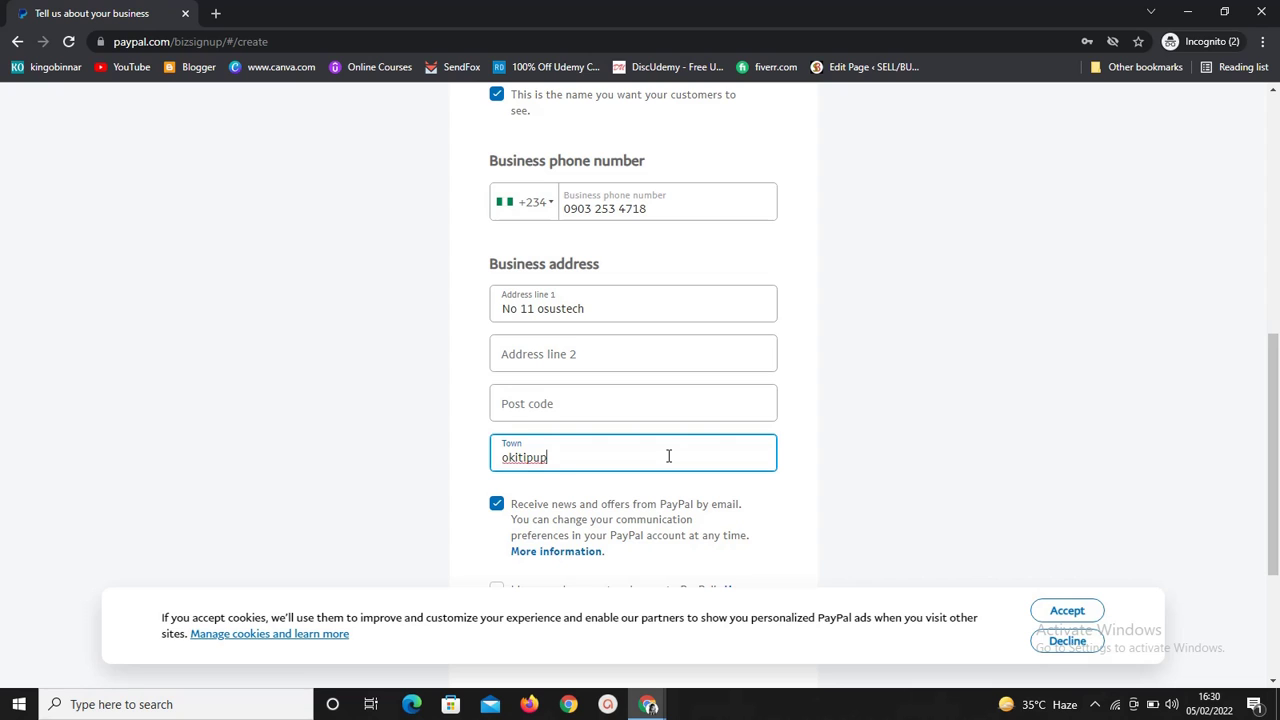
pyautogui.moveTo(1272, 368); pyautogui.dragTo(1272, 438)
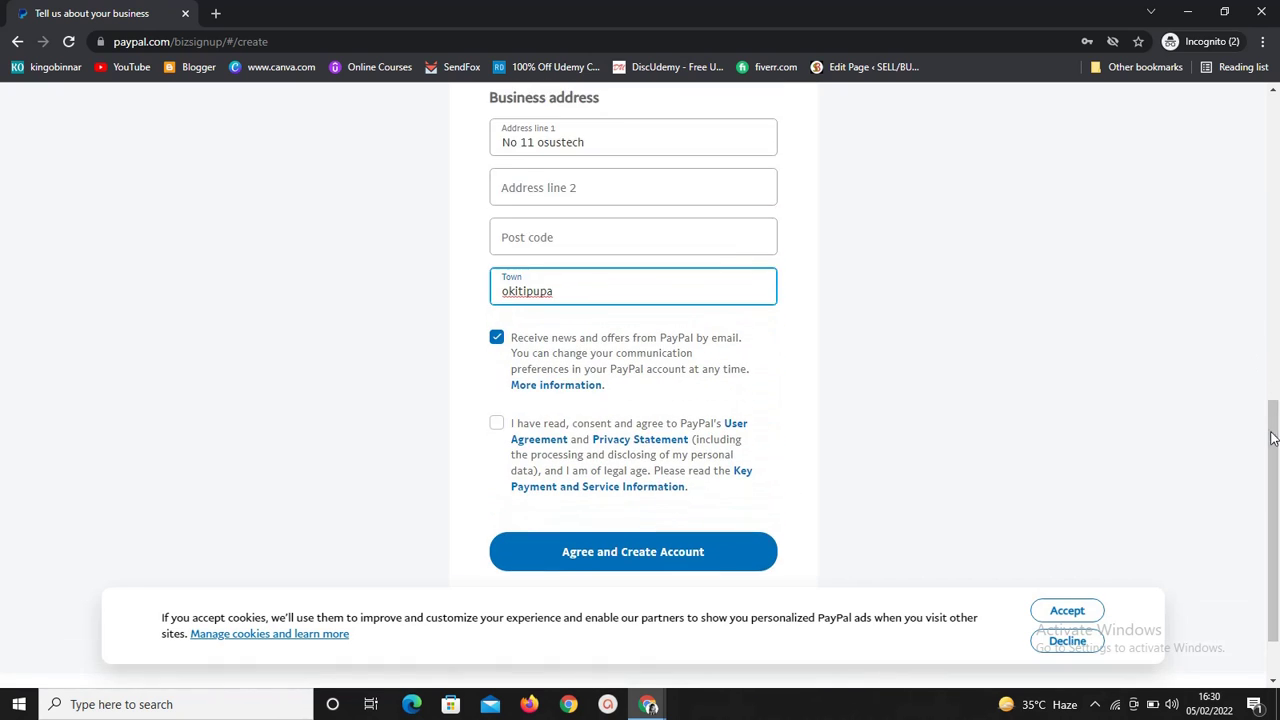
# Accept the user agreement and cookies, then submit via Agree and Create Account, getting an error.
pyautogui.click(497, 423)
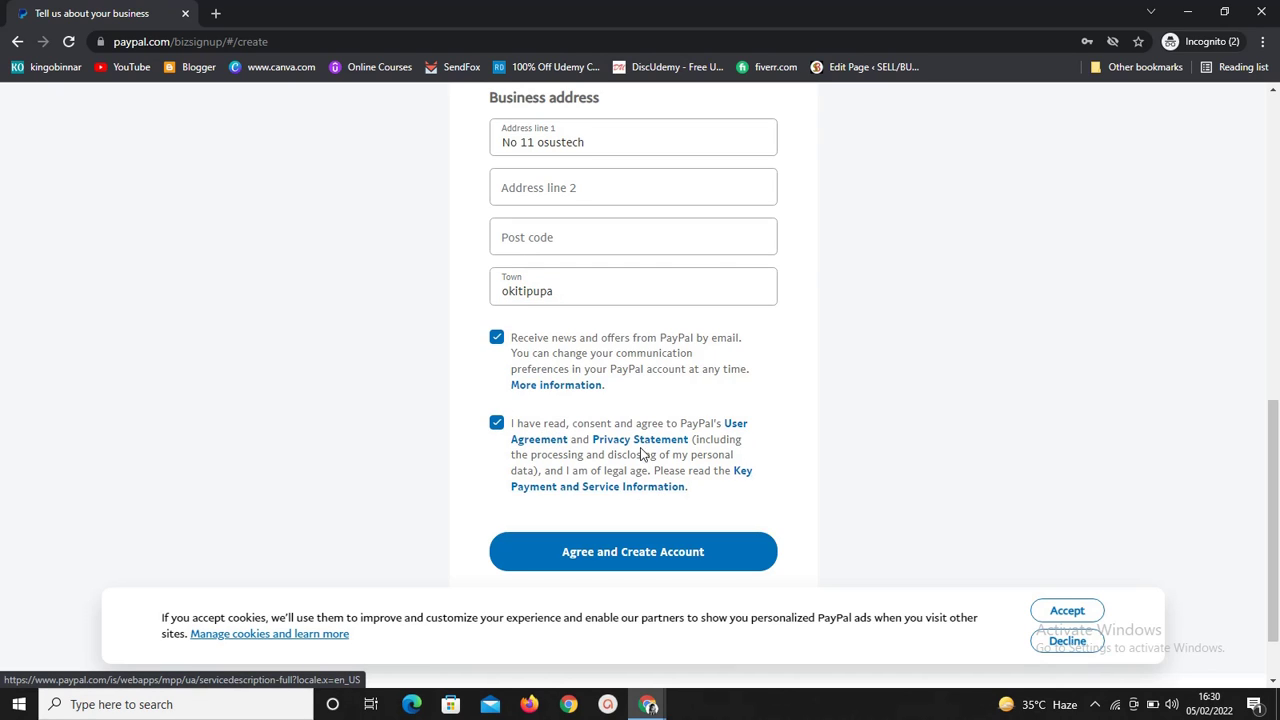
pyautogui.moveTo(1274, 459)
pyautogui.mouseDown()
pyautogui.moveTo(1276, 136)
pyautogui.moveTo(1272, 437)
pyautogui.mouseUp()
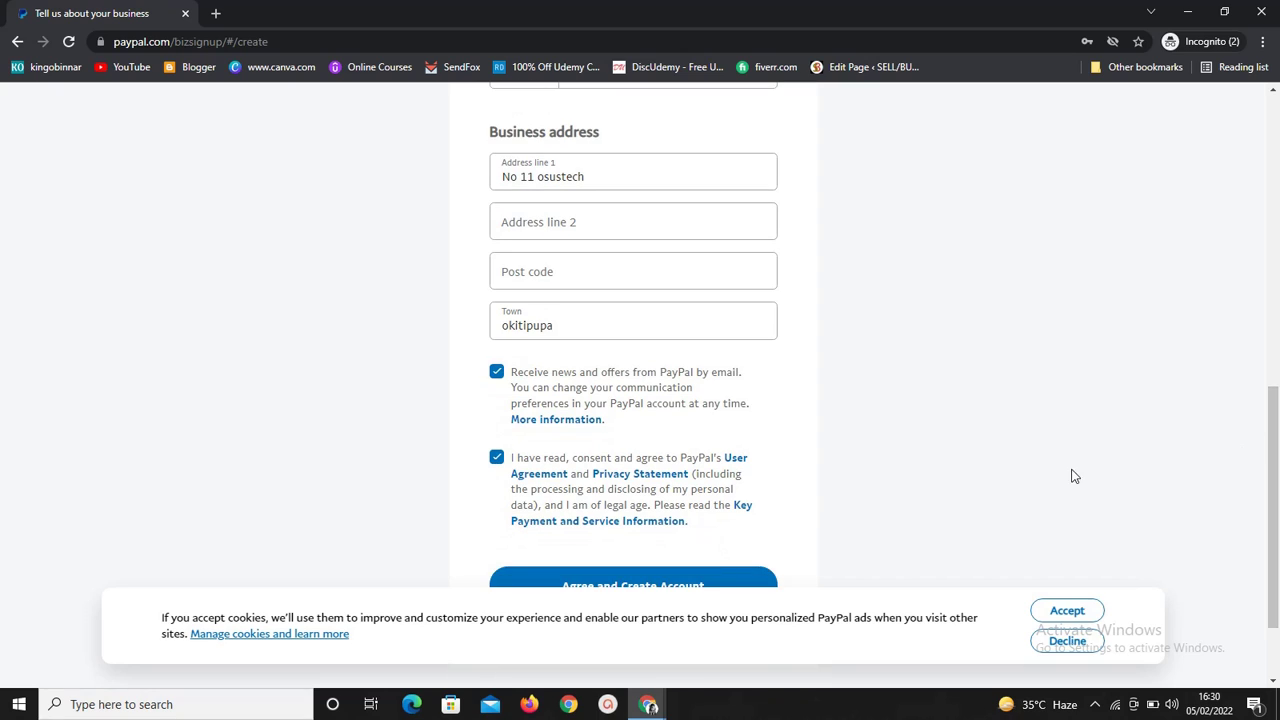
pyautogui.click(1070, 610)
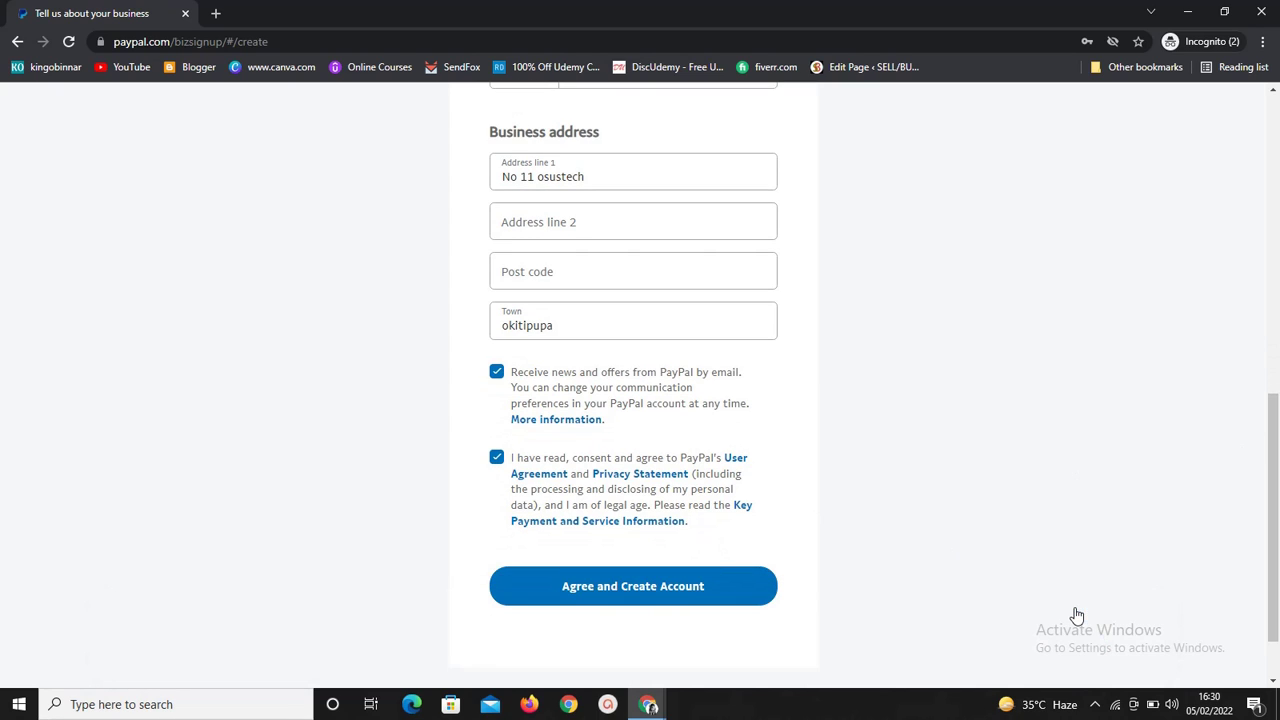
pyautogui.click(606, 586)
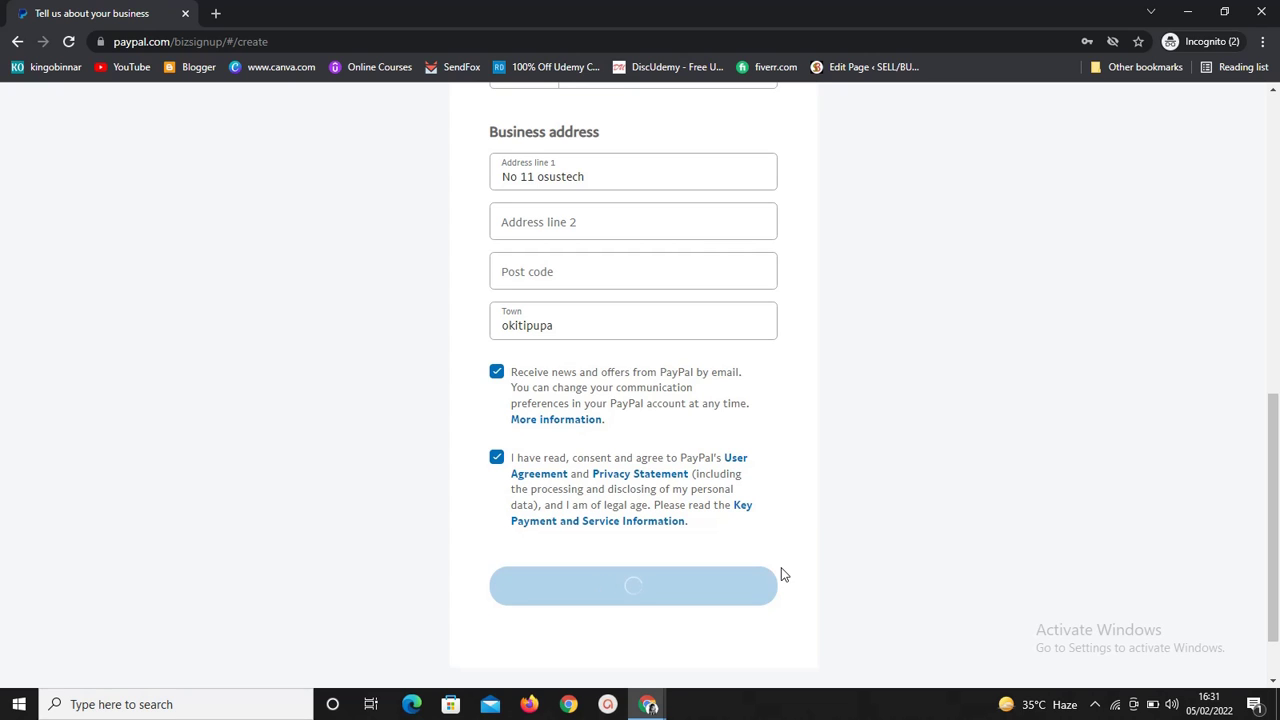
pyautogui.moveTo(1274, 466); pyautogui.dragTo(1277, 148)
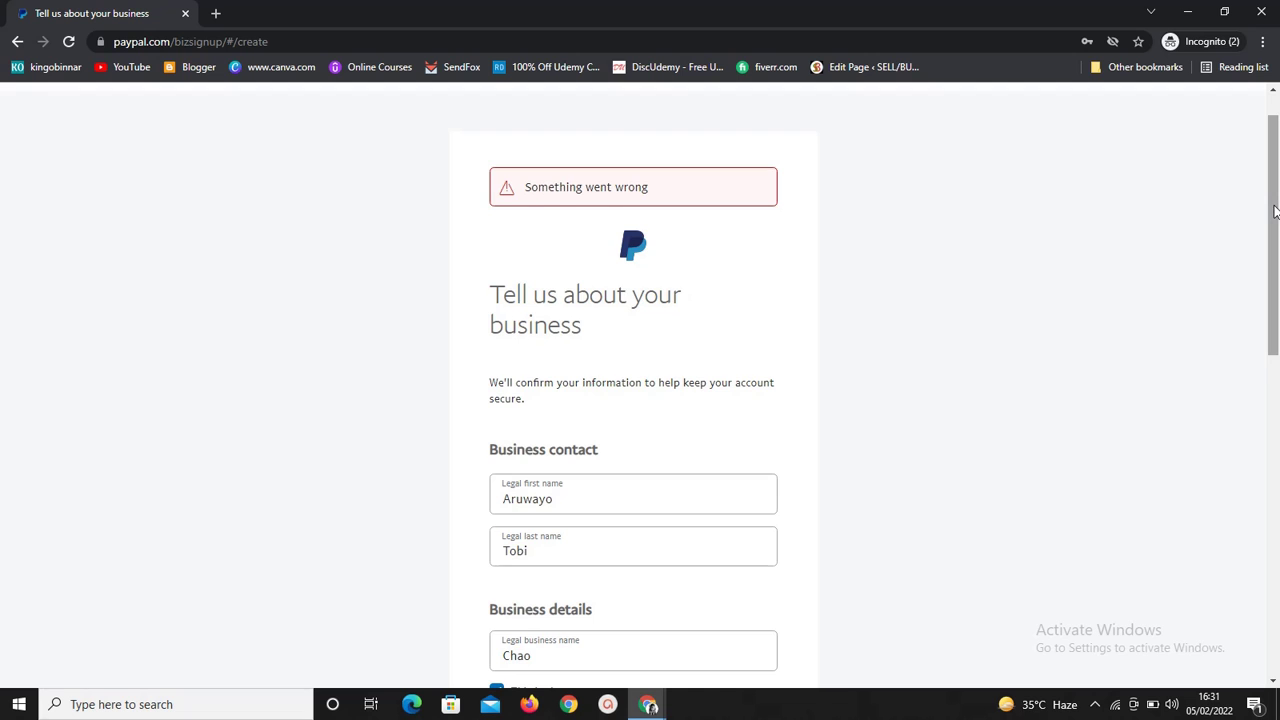
# Leave the optional address fields empty and resubmit with Agree and Create Account.
pyautogui.moveTo(1274, 211); pyautogui.dragTo(1276, 414)
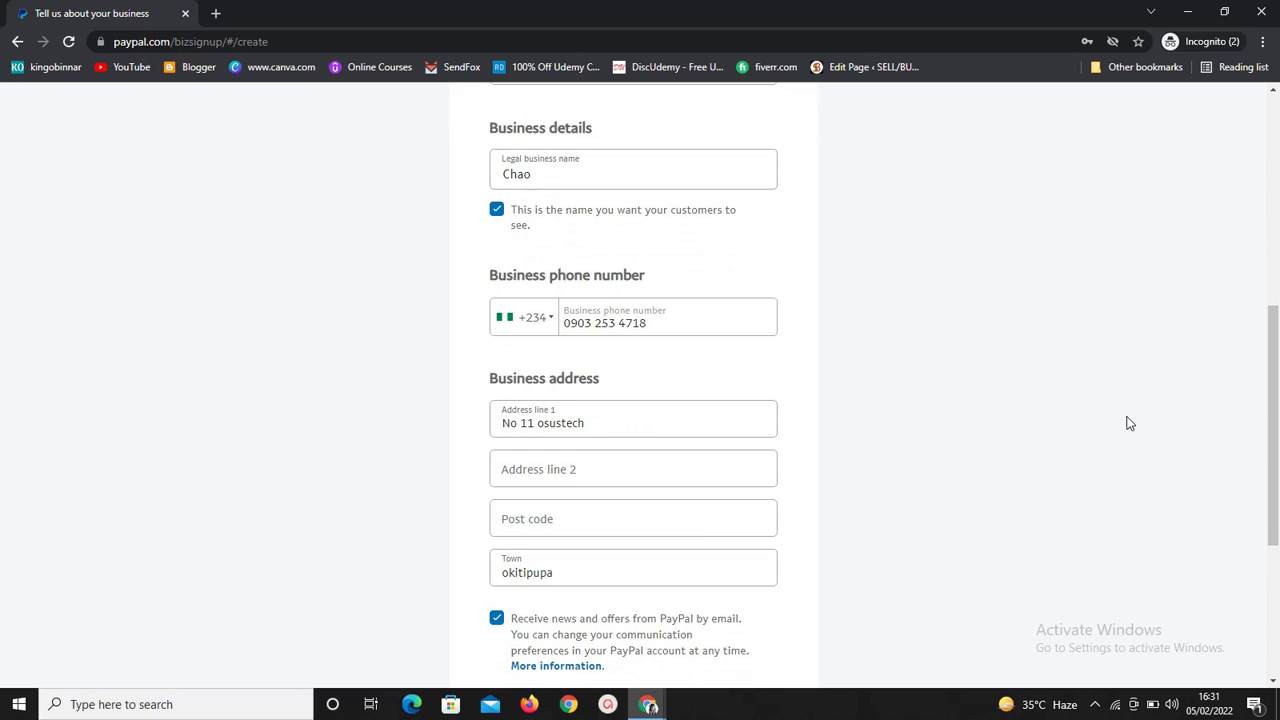
pyautogui.click(594, 466)
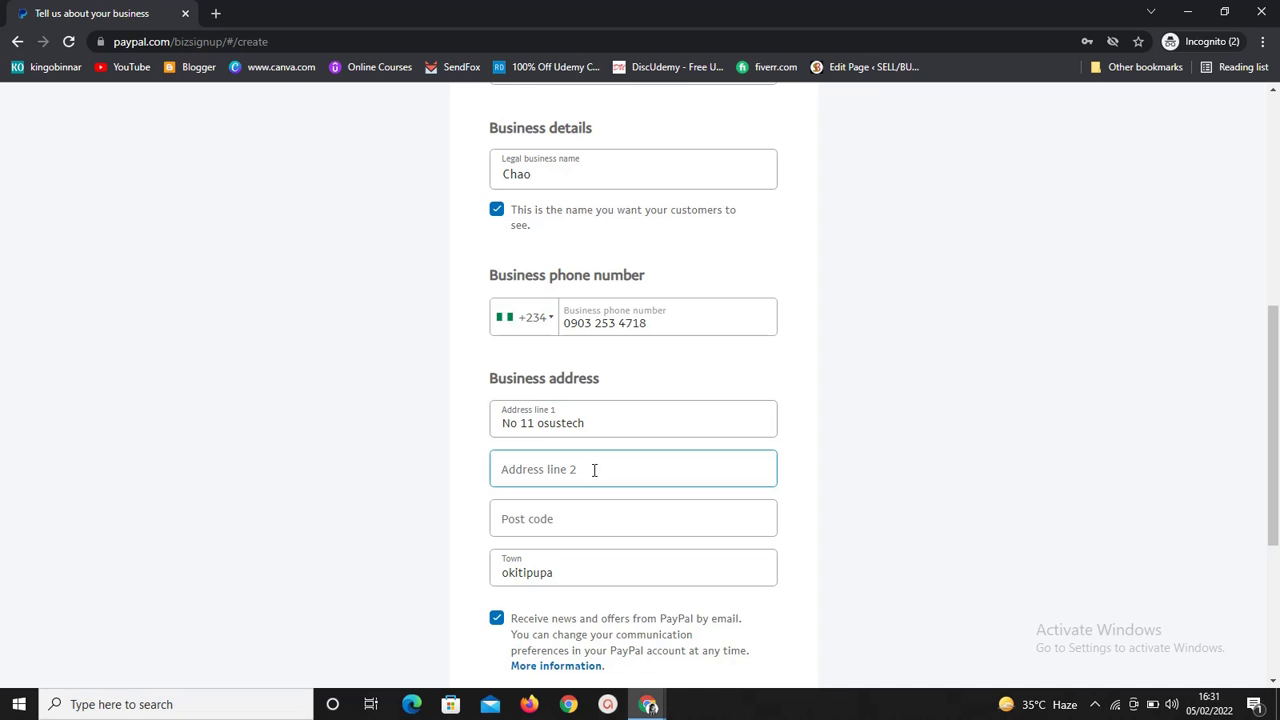
pyautogui.press('Tab')
pyautogui.click(1217, 420)
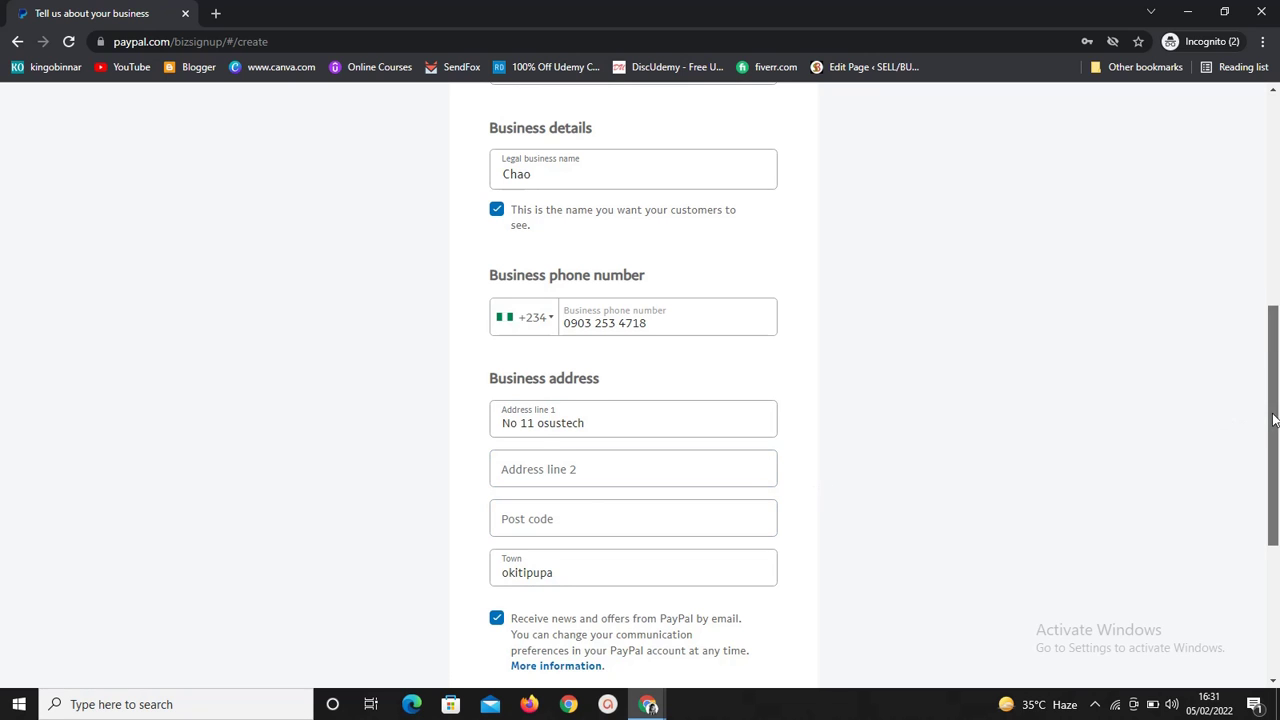
pyautogui.moveTo(1274, 420); pyautogui.dragTo(1276, 560)
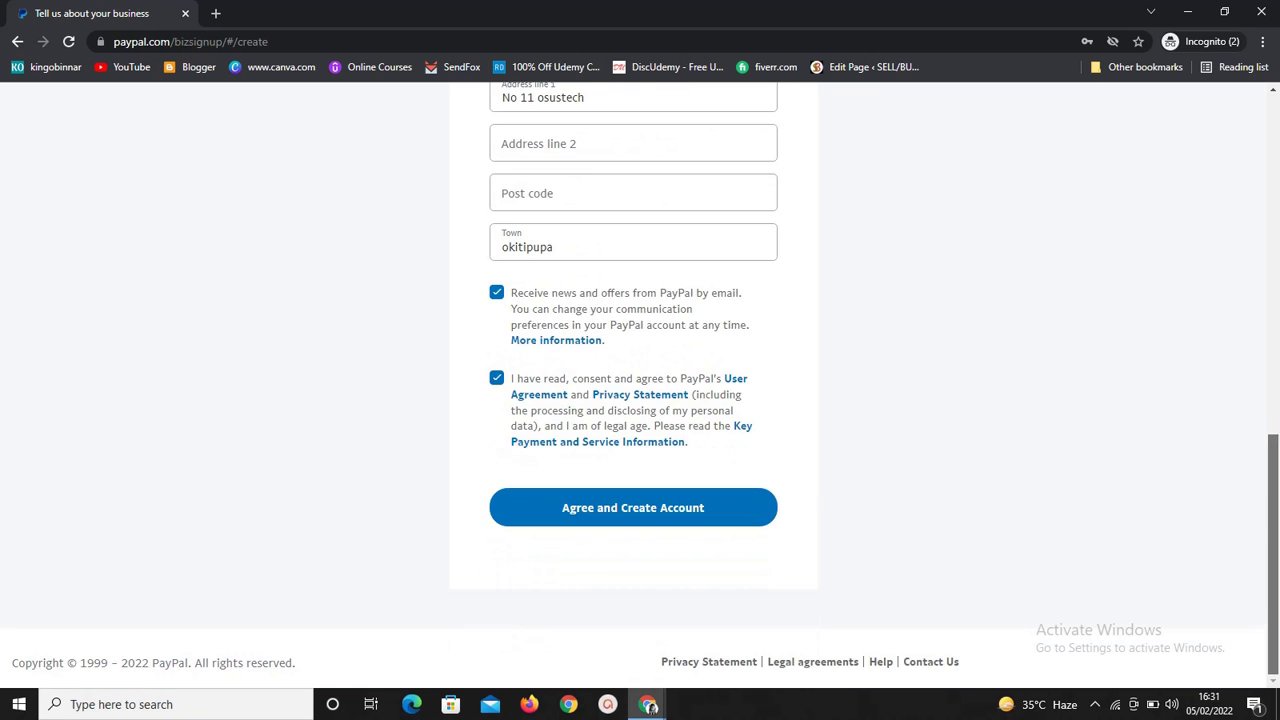
pyautogui.click(586, 520)
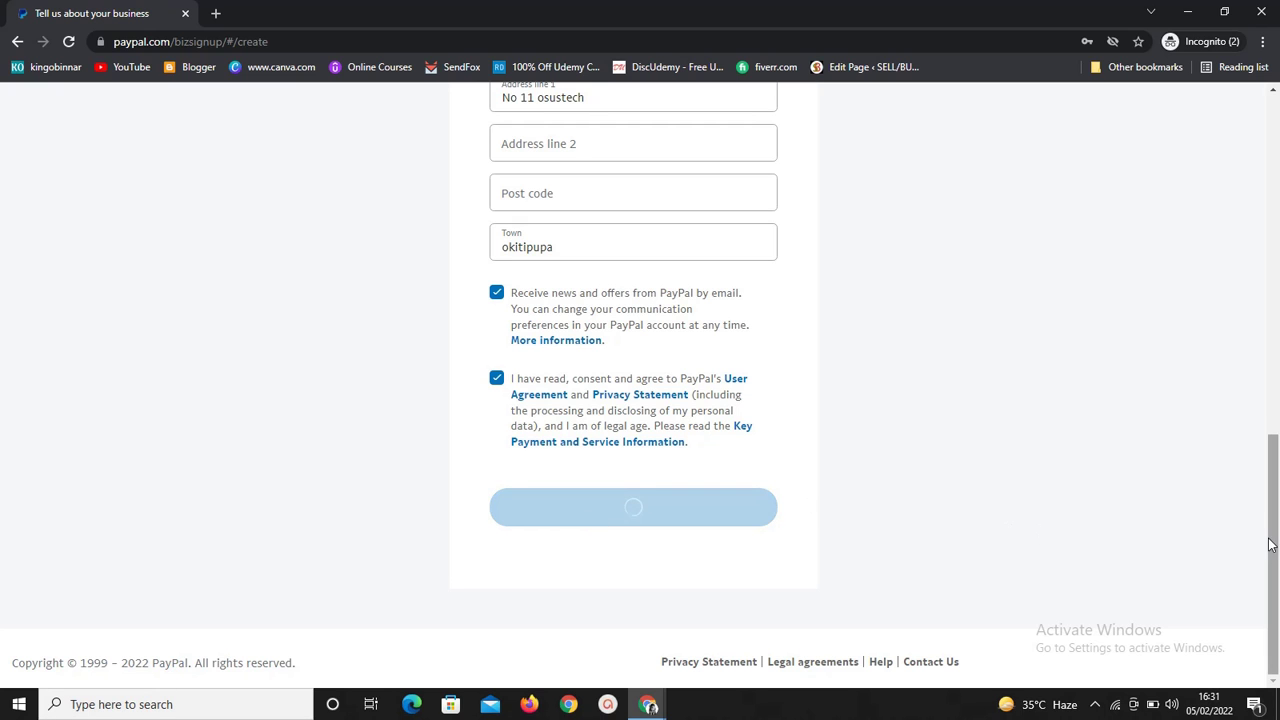
pyautogui.moveTo(1274, 548); pyautogui.dragTo(1274, 520)
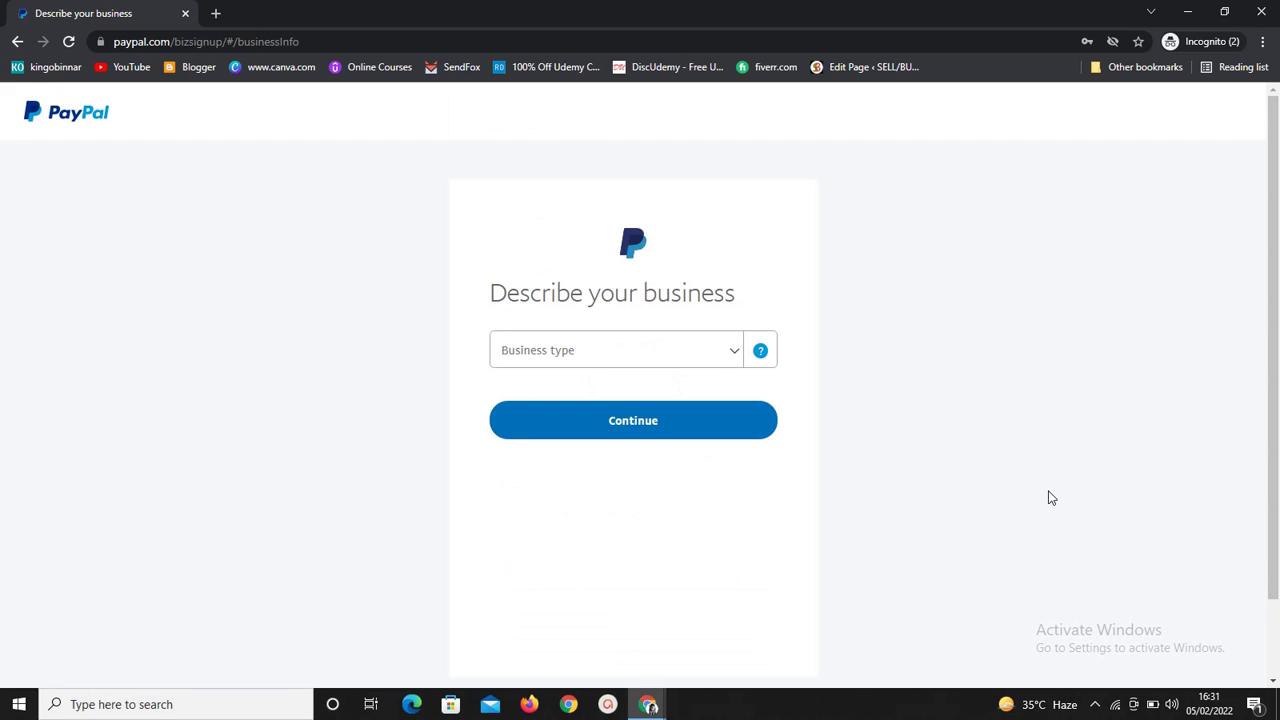
# Set the business type to Sole Proprietor and pick Business Services from the keyword suggestions.
pyautogui.click(698, 360)
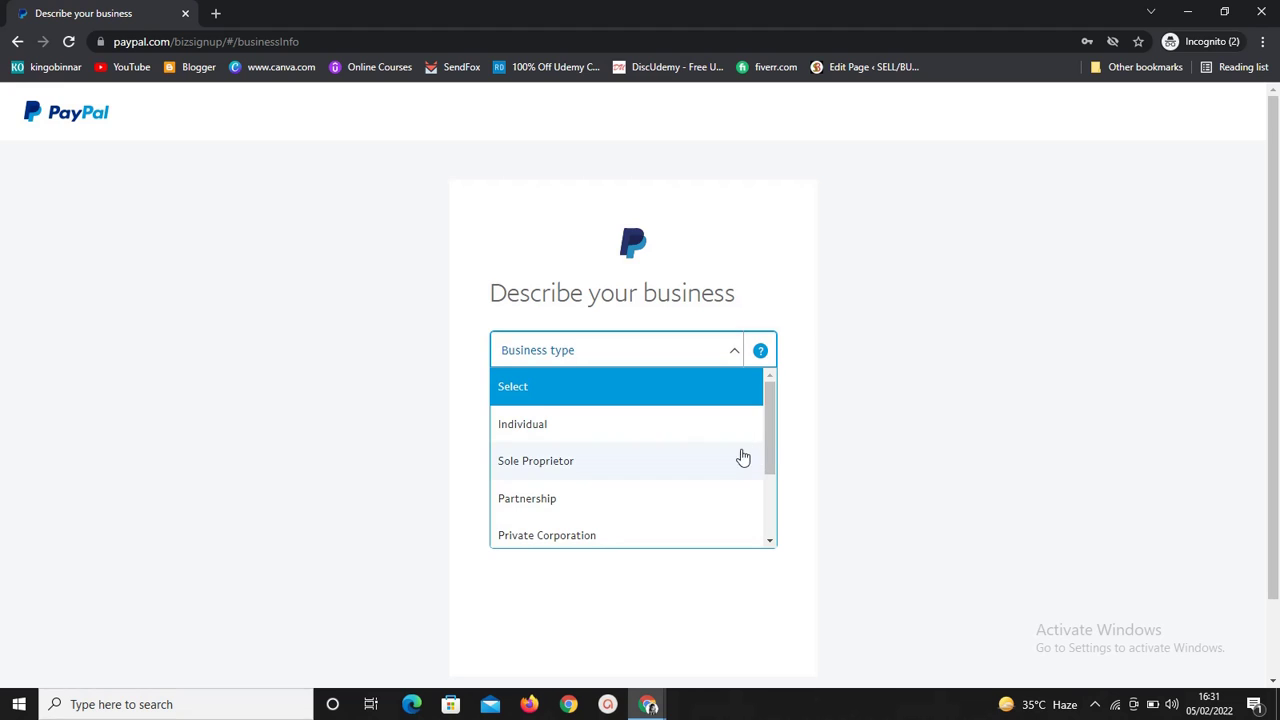
pyautogui.moveTo(767, 448); pyautogui.dragTo(767, 457)
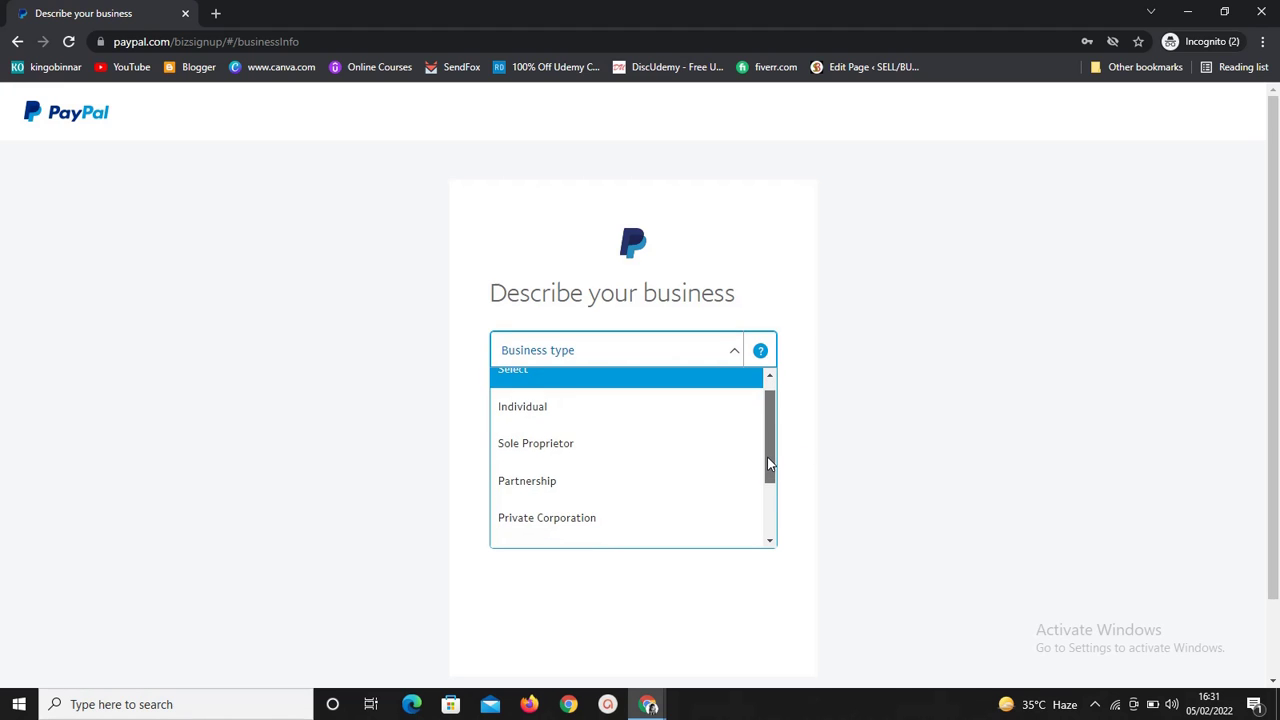
pyautogui.click(685, 456)
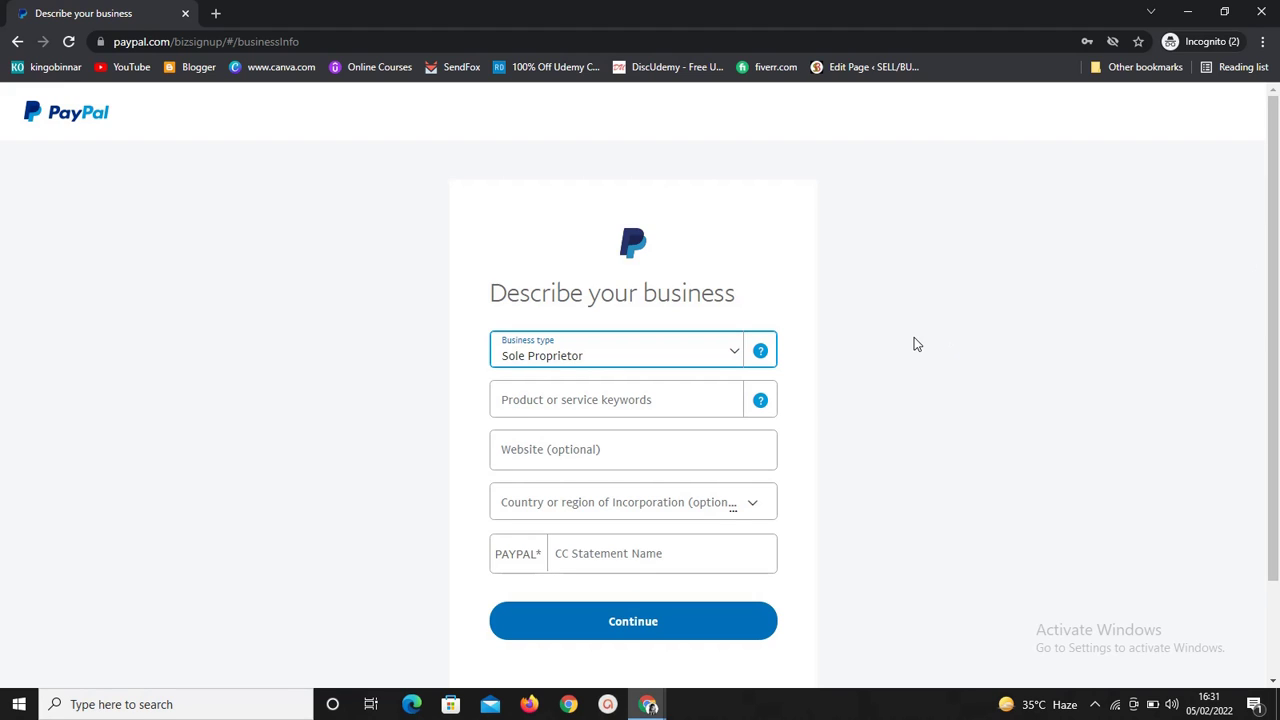
pyautogui.click(585, 405)
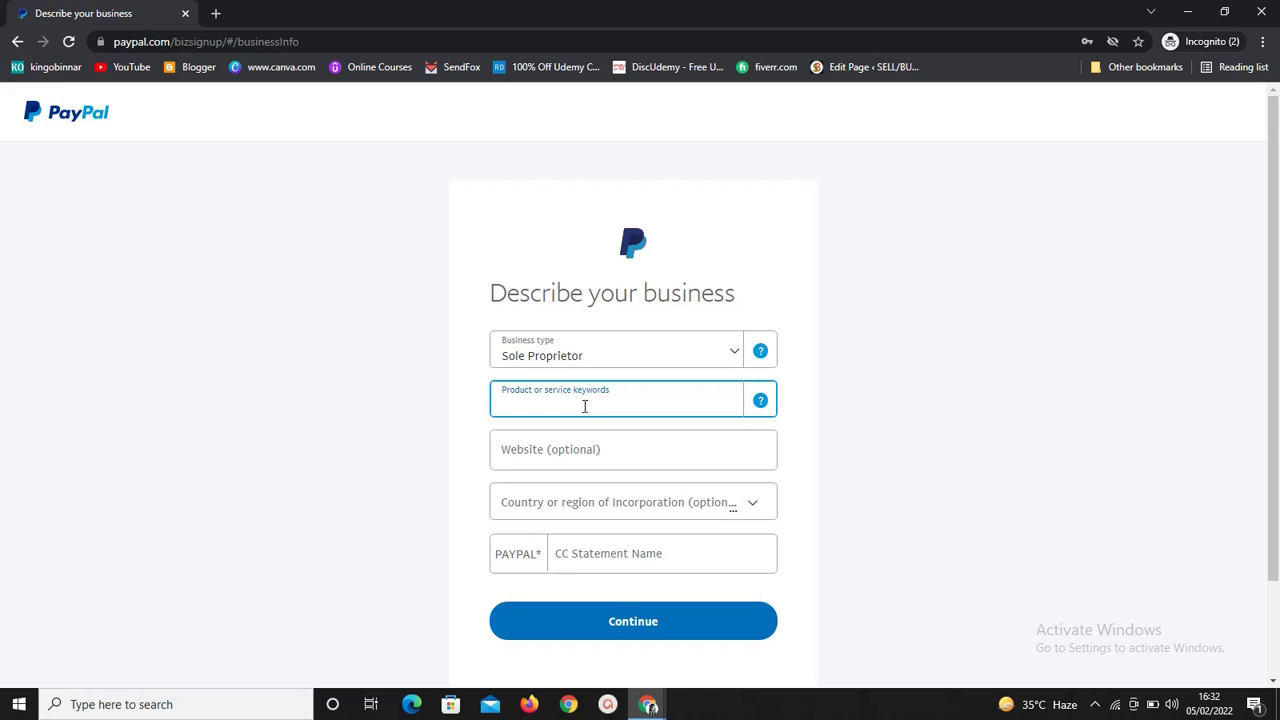
pyautogui.write('Free')
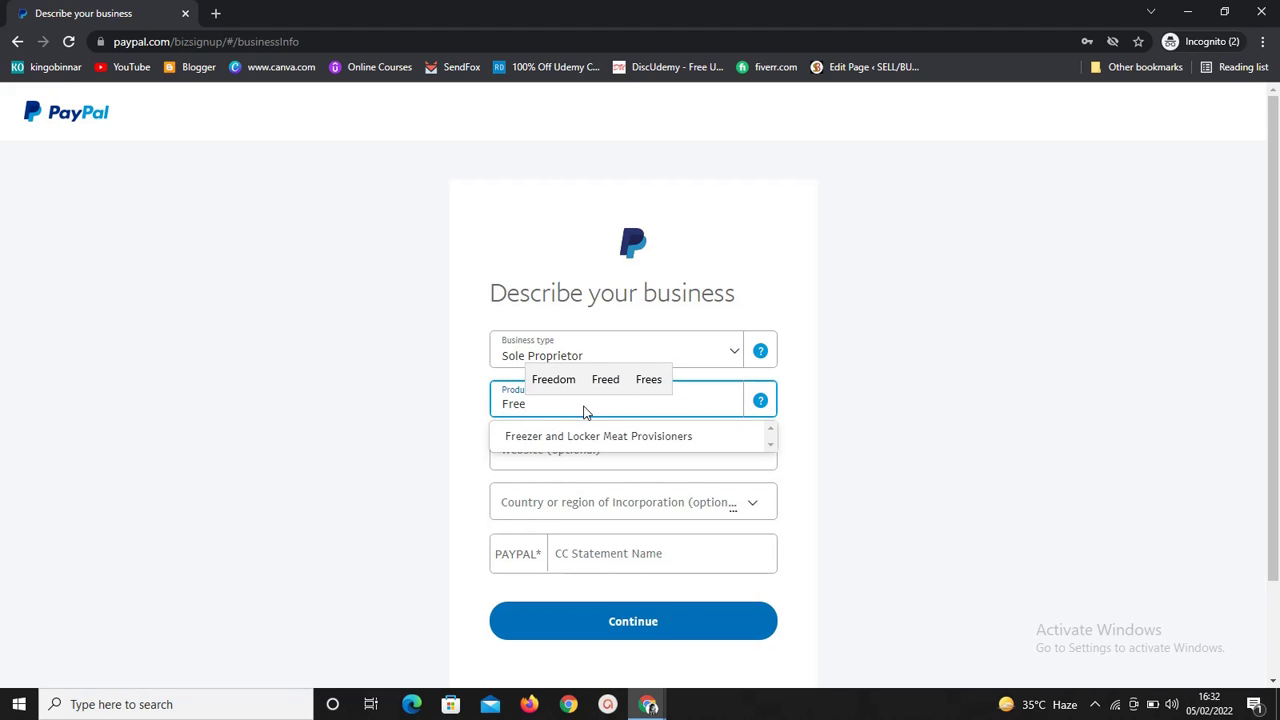
pyautogui.press('BackSpace')
pyautogui.press('BackSpace')
pyautogui.press('BackSpace')
pyautogui.press('BackSpace')
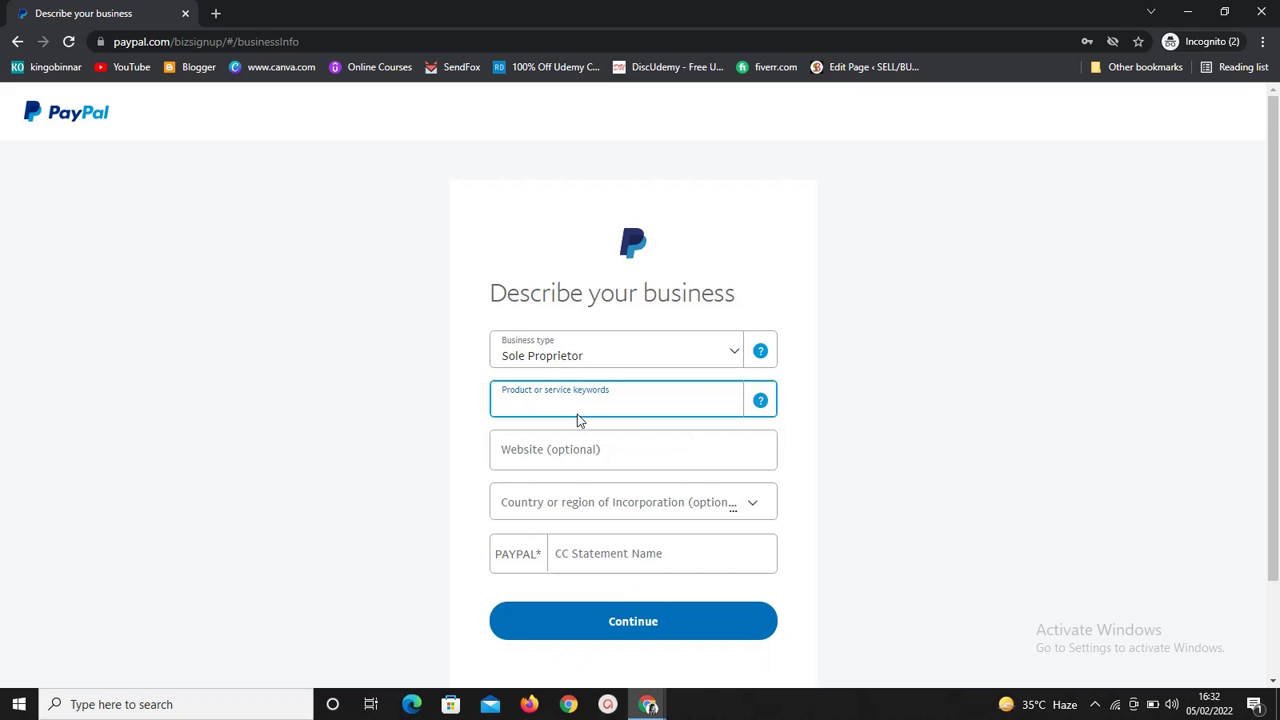
pyautogui.write('co')
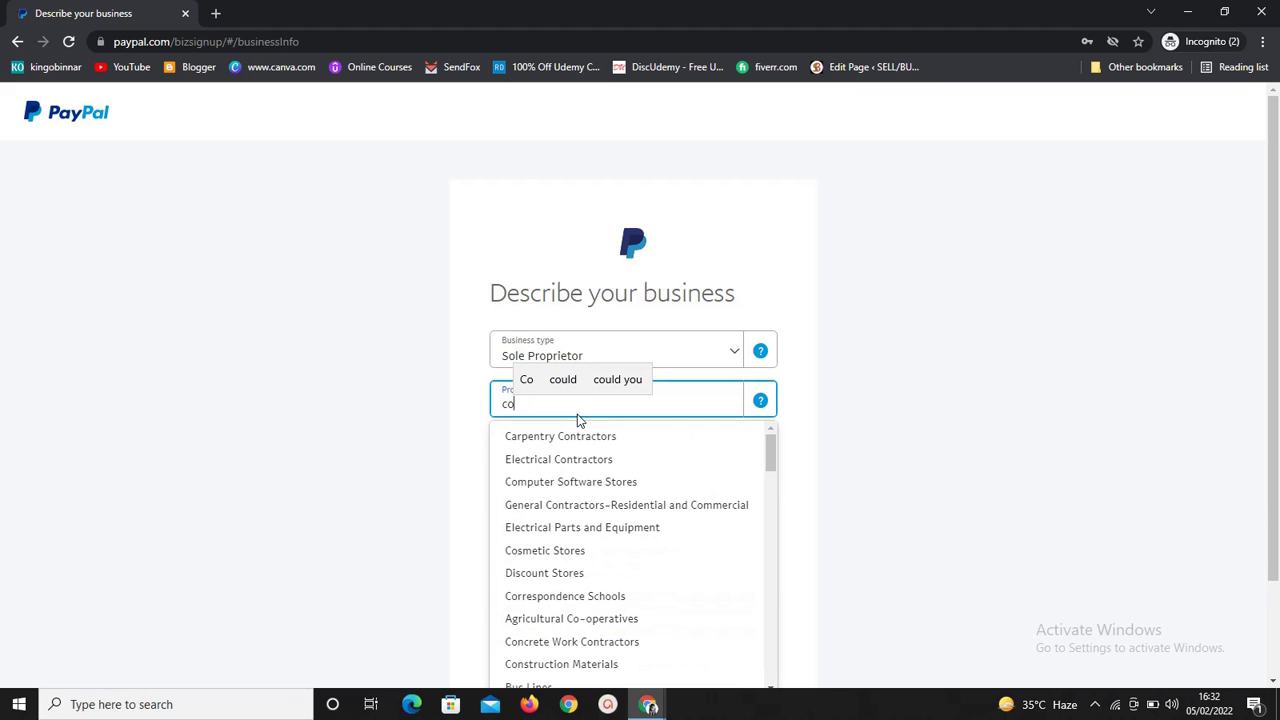
pyautogui.write('mpu')
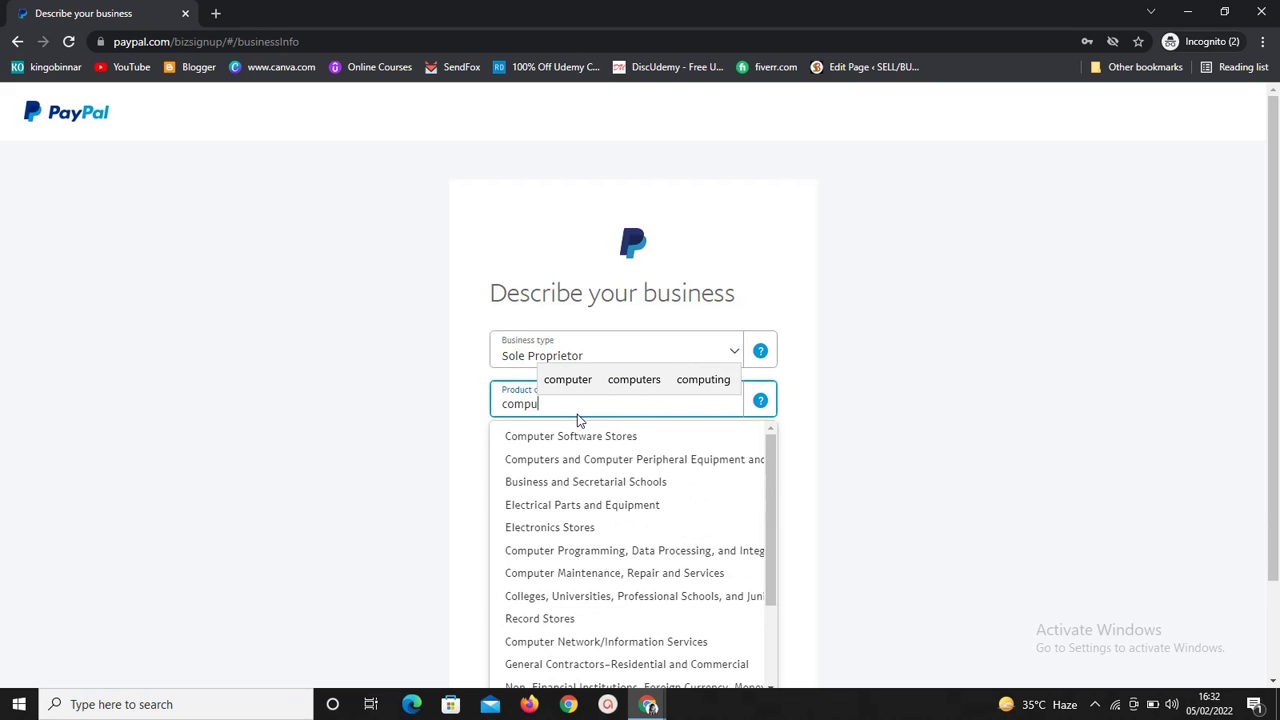
pyautogui.moveTo(771, 477); pyautogui.dragTo(777, 584)
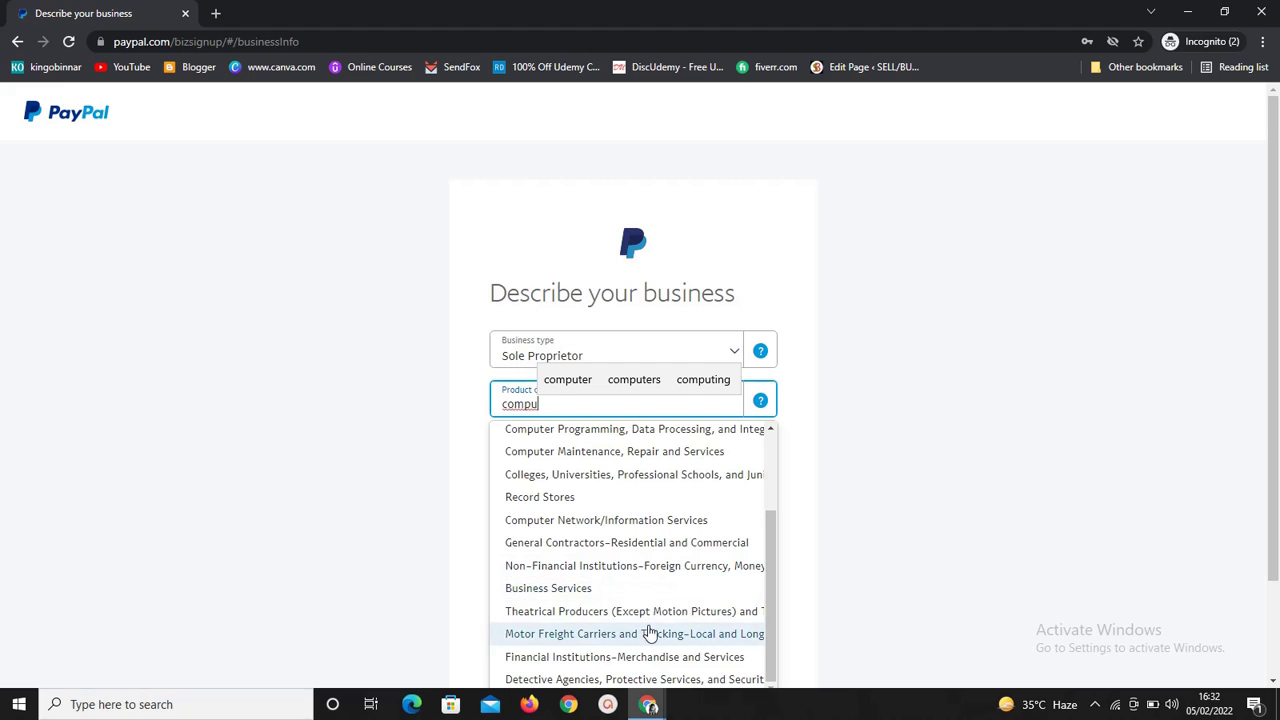
pyautogui.click(618, 590)
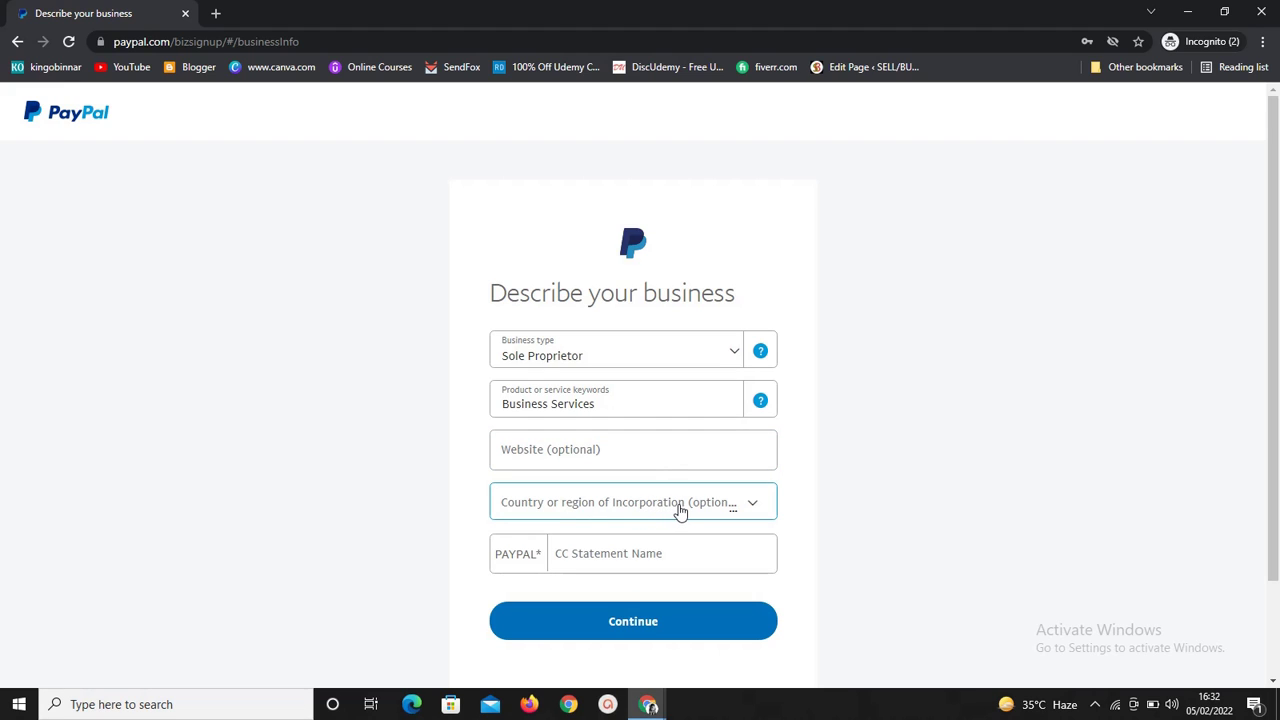
# Enter CHAO as the card statement name and submit the business description.
pyautogui.click(680, 512)
pyautogui.click(680, 512)
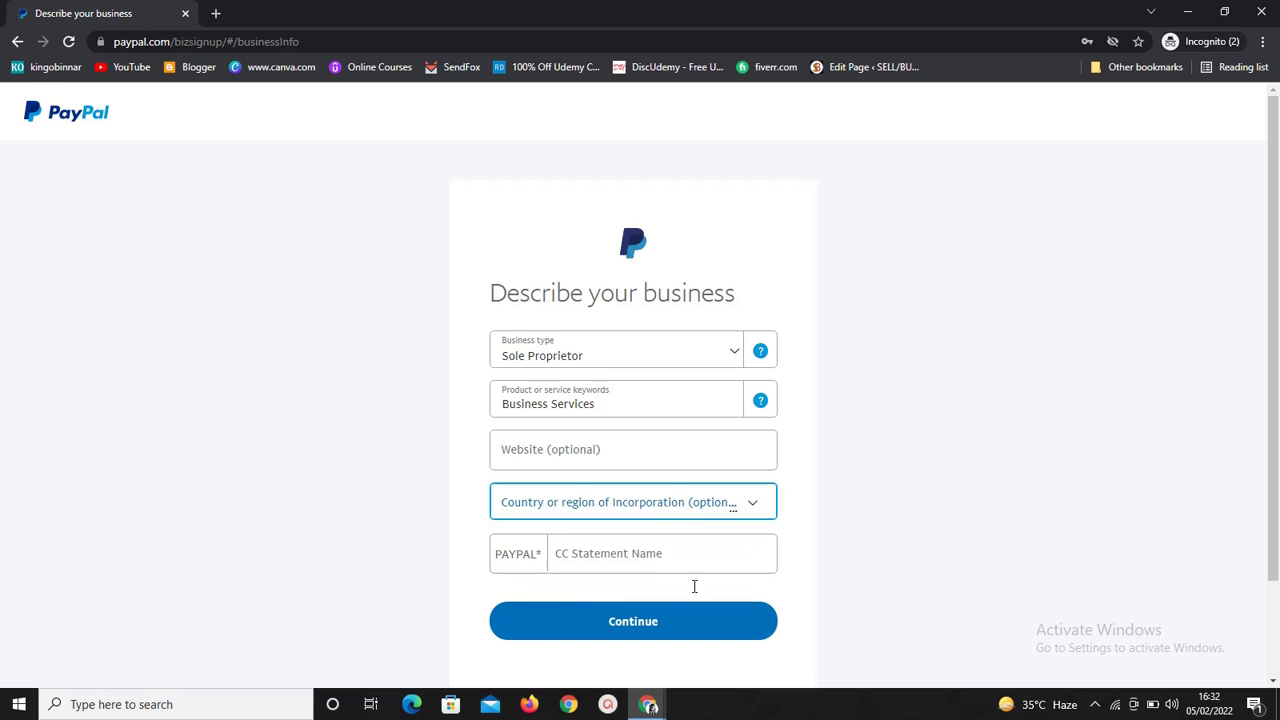
pyautogui.click(626, 554)
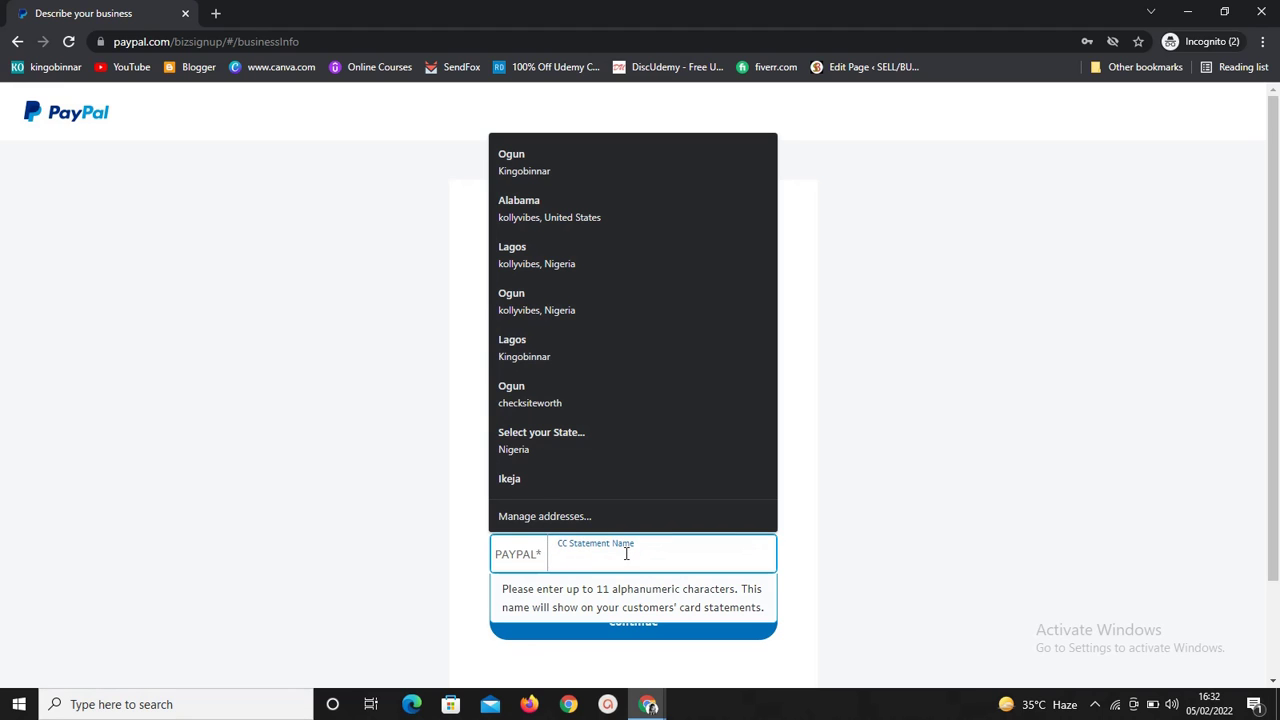
pyautogui.write('C')
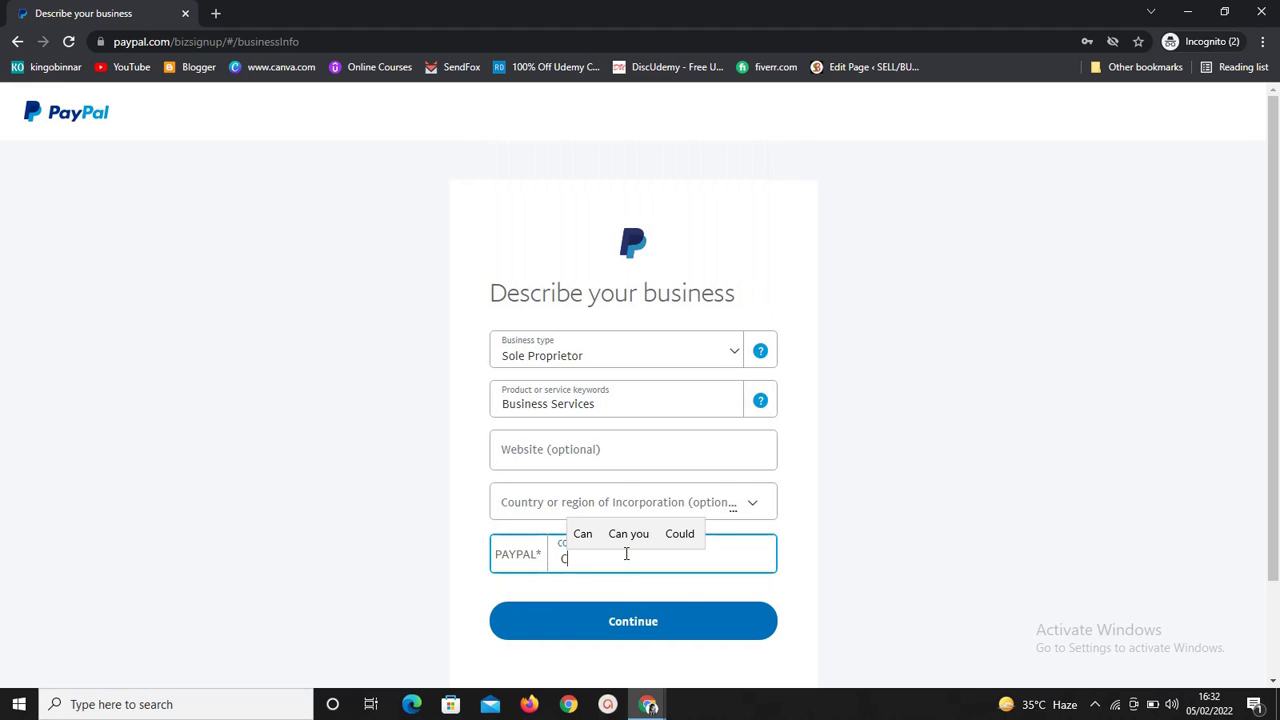
pyautogui.write('HAO')
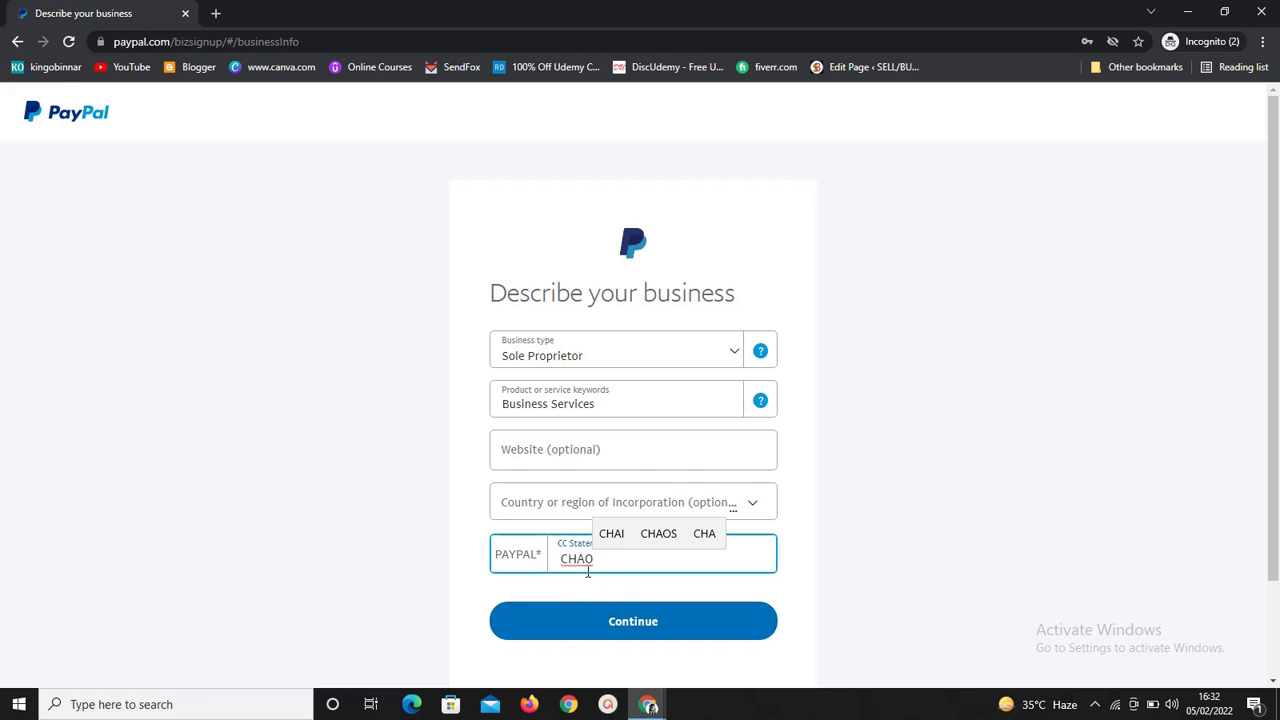
pyautogui.click(595, 633)
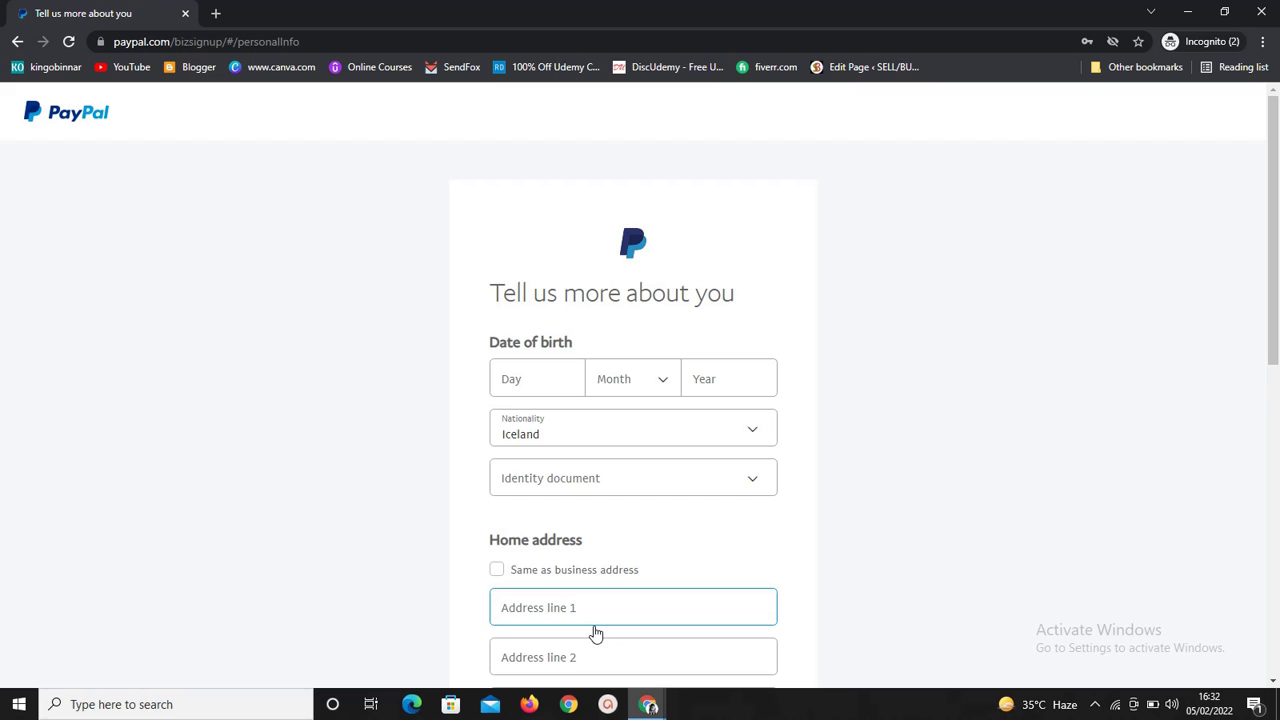
# Fill in the date of birth with November as the month and 2000 as the year.
pyautogui.click(785, 541)
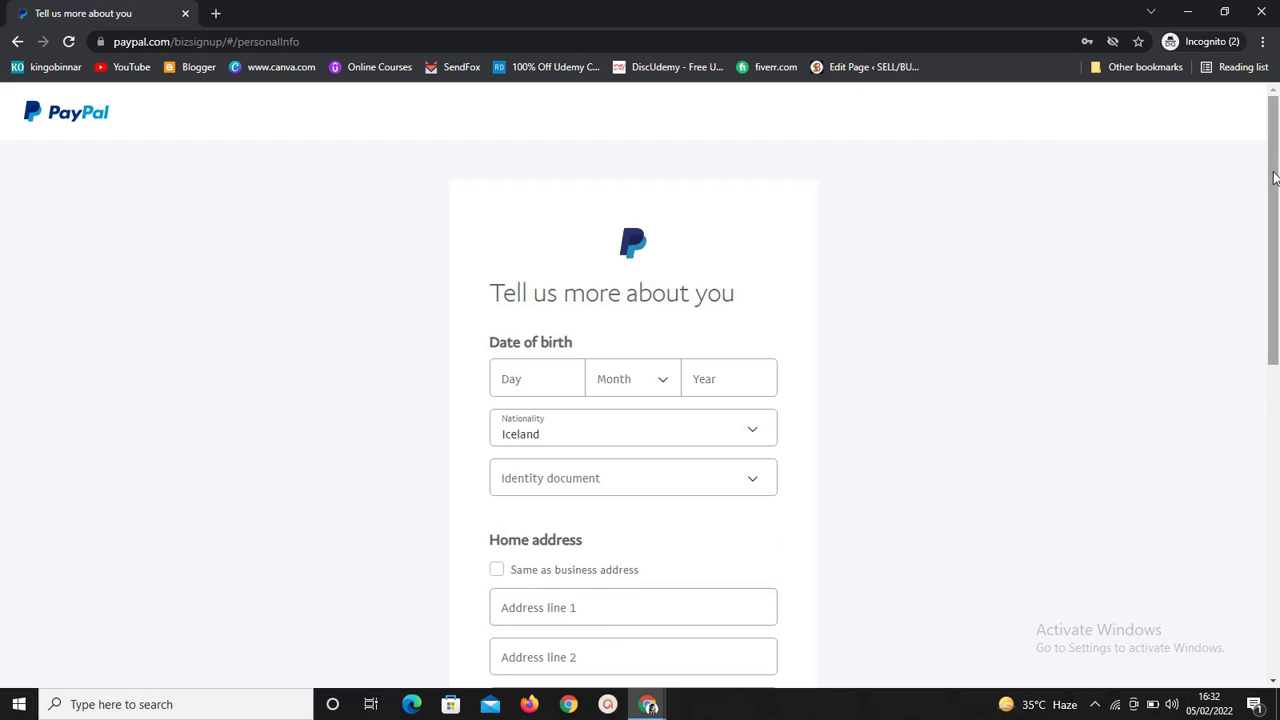
pyautogui.moveTo(1274, 177)
pyautogui.mouseDown()
pyautogui.moveTo(1277, 356)
pyautogui.moveTo(1277, 148)
pyautogui.moveTo(1274, 188)
pyautogui.mouseUp()
pyautogui.click(520, 348)
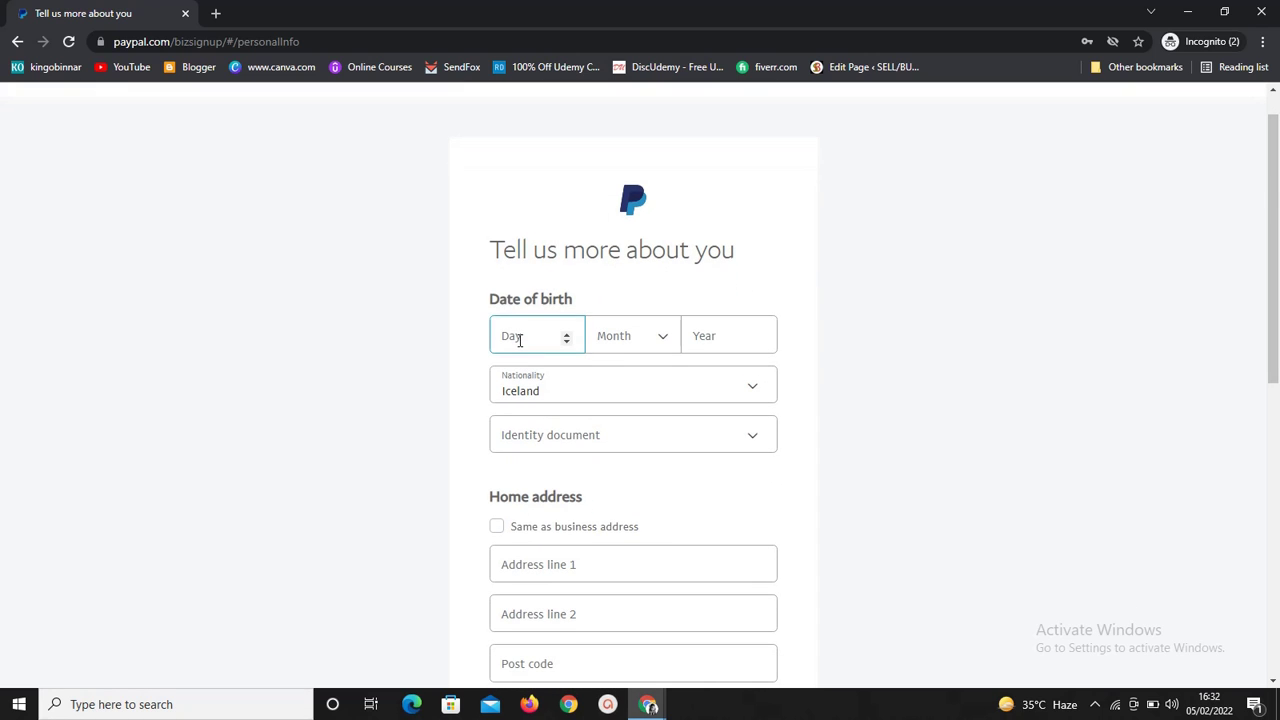
pyautogui.click(519, 340)
pyautogui.write('14')
pyautogui.click(608, 335)
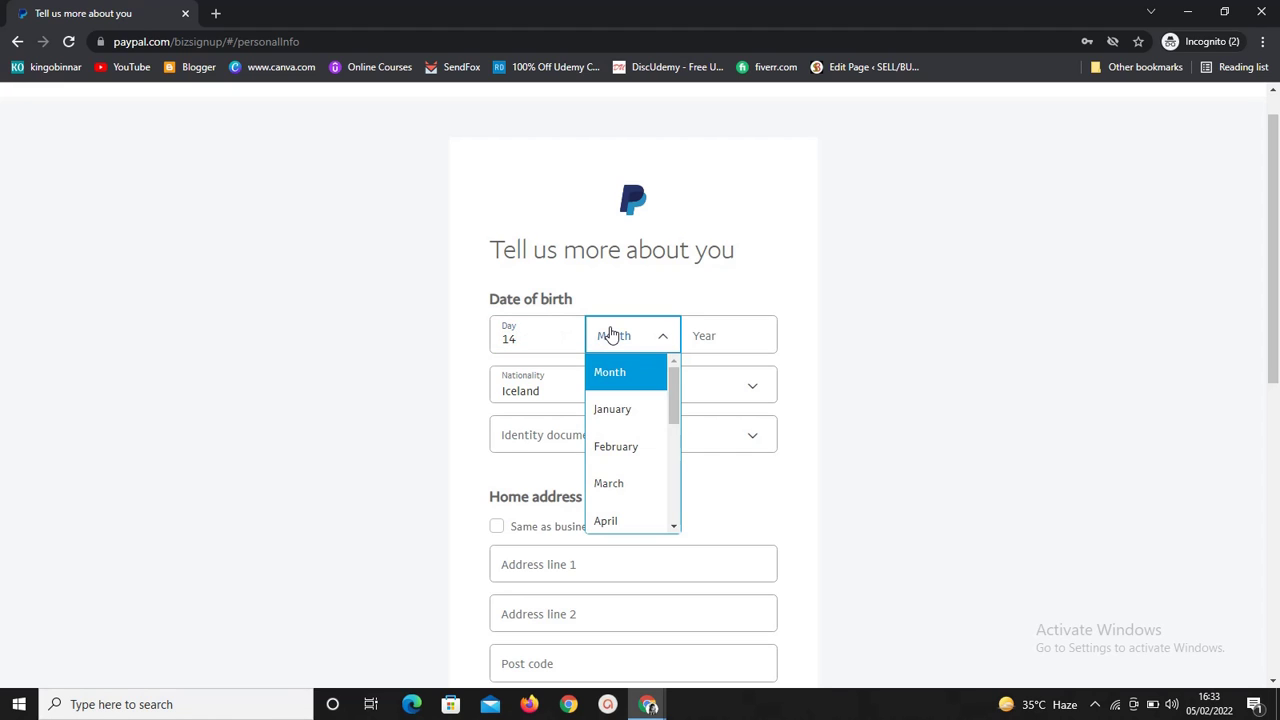
pyautogui.moveTo(674, 397); pyautogui.dragTo(680, 503)
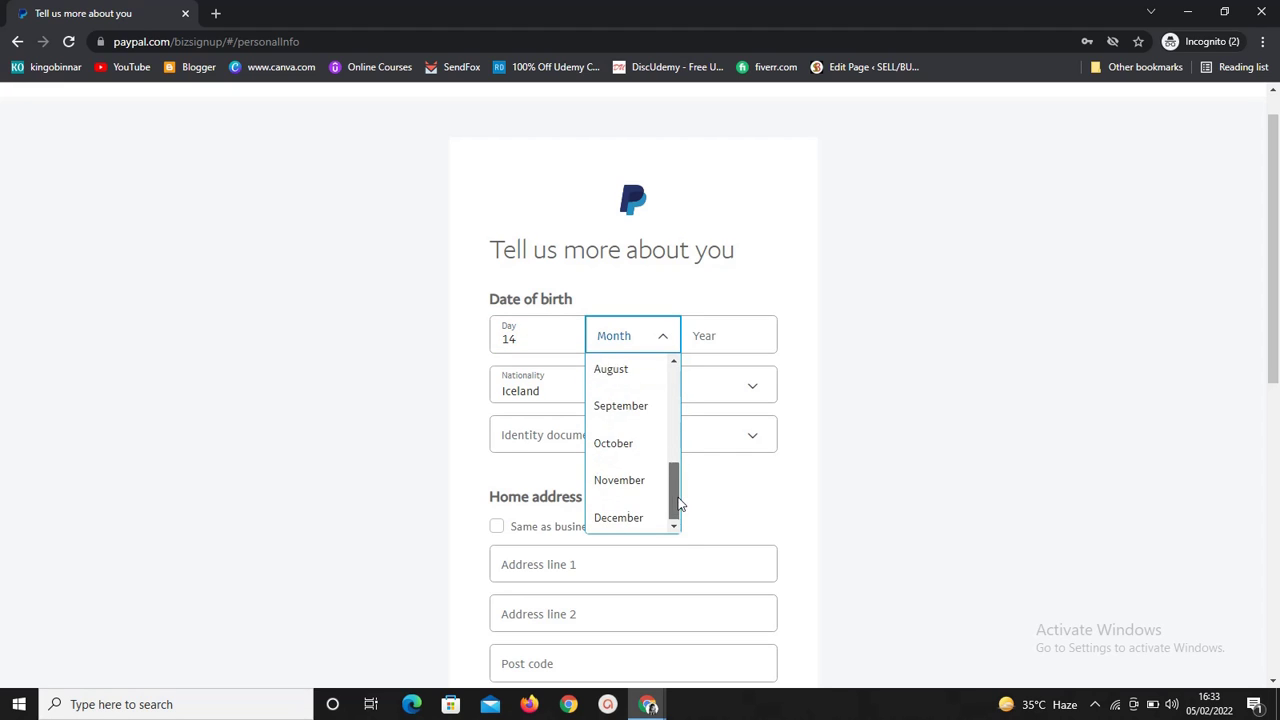
pyautogui.click(645, 489)
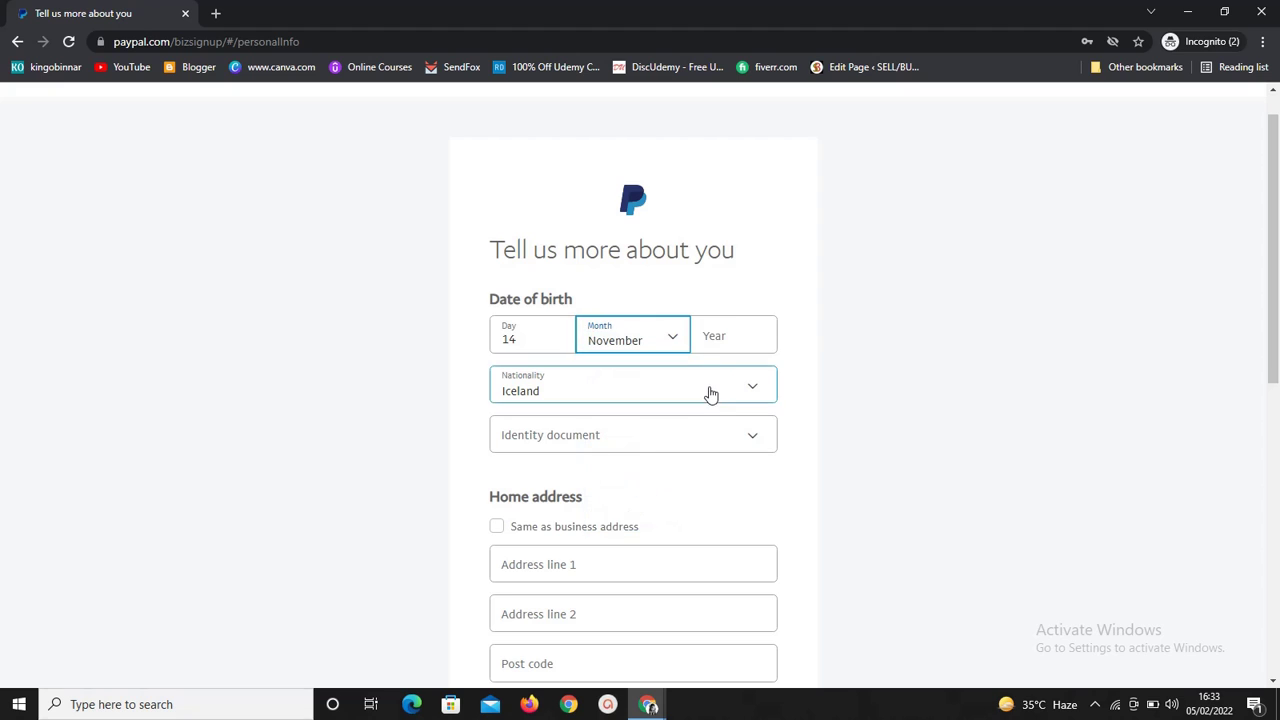
pyautogui.click(708, 340)
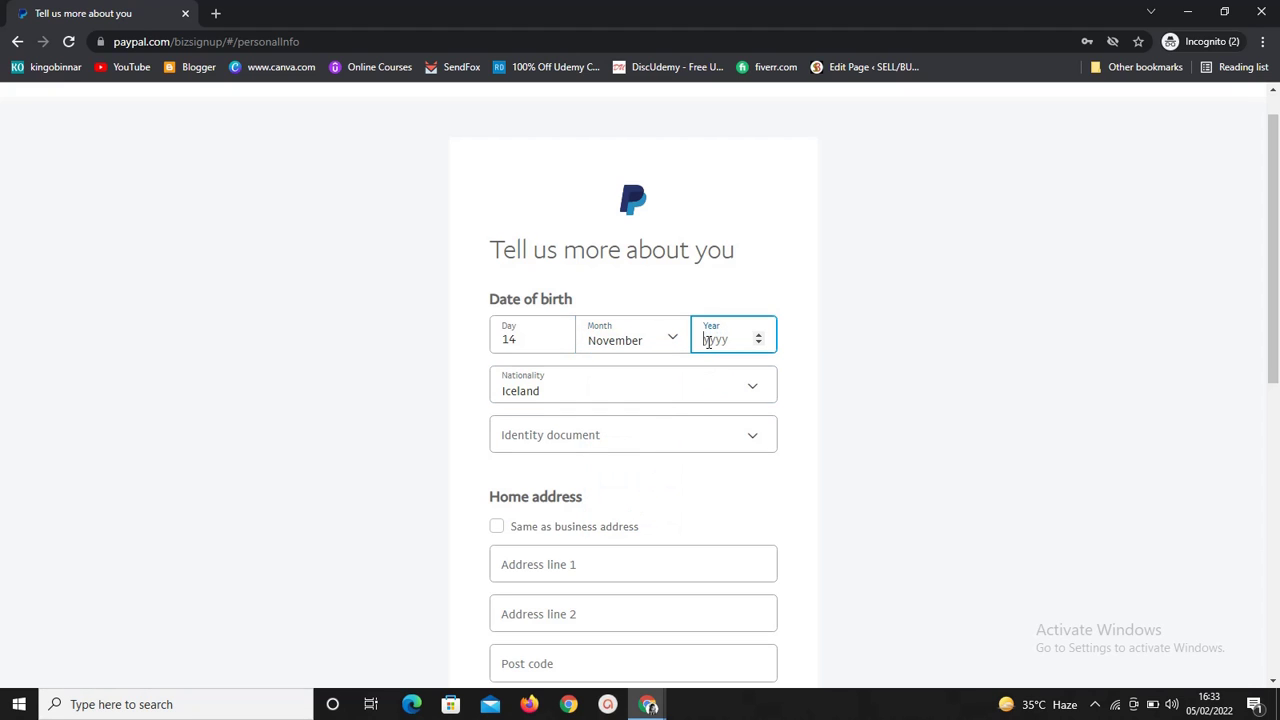
pyautogui.write('2000')
# Change the nationality from Iceland to Nigeria.
pyautogui.click(727, 396)
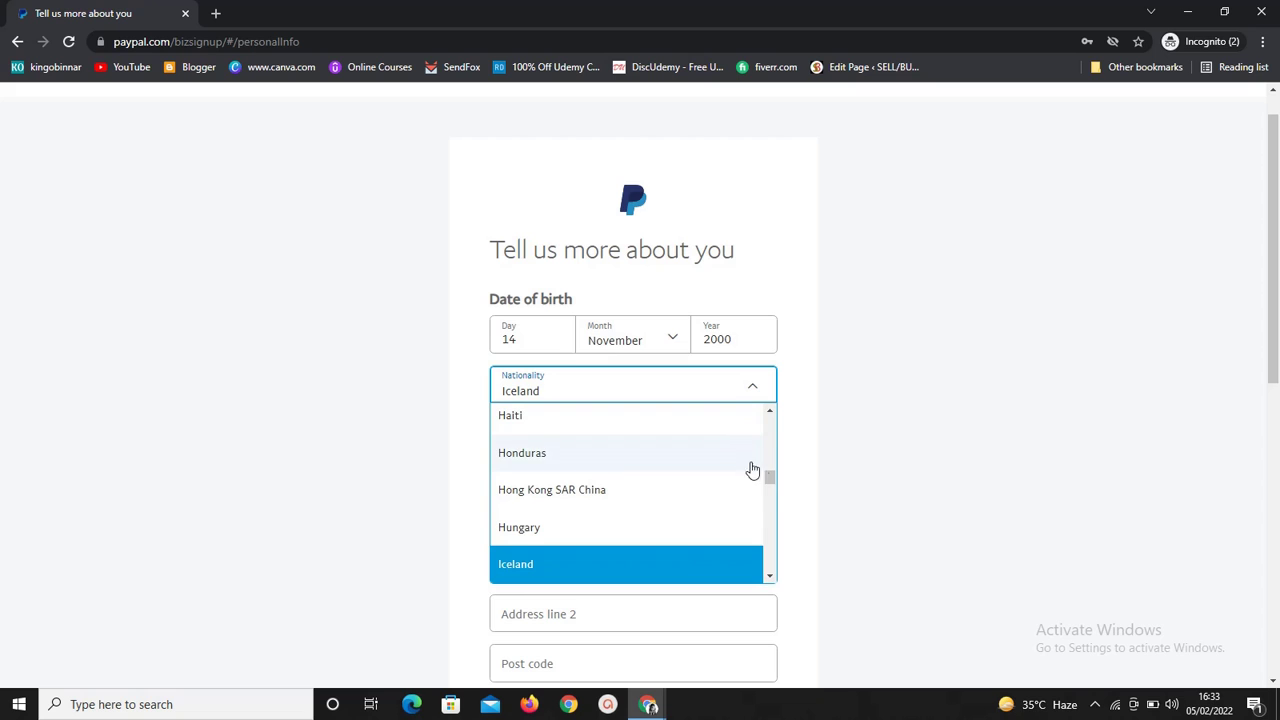
pyautogui.moveTo(769, 480); pyautogui.dragTo(770, 518)
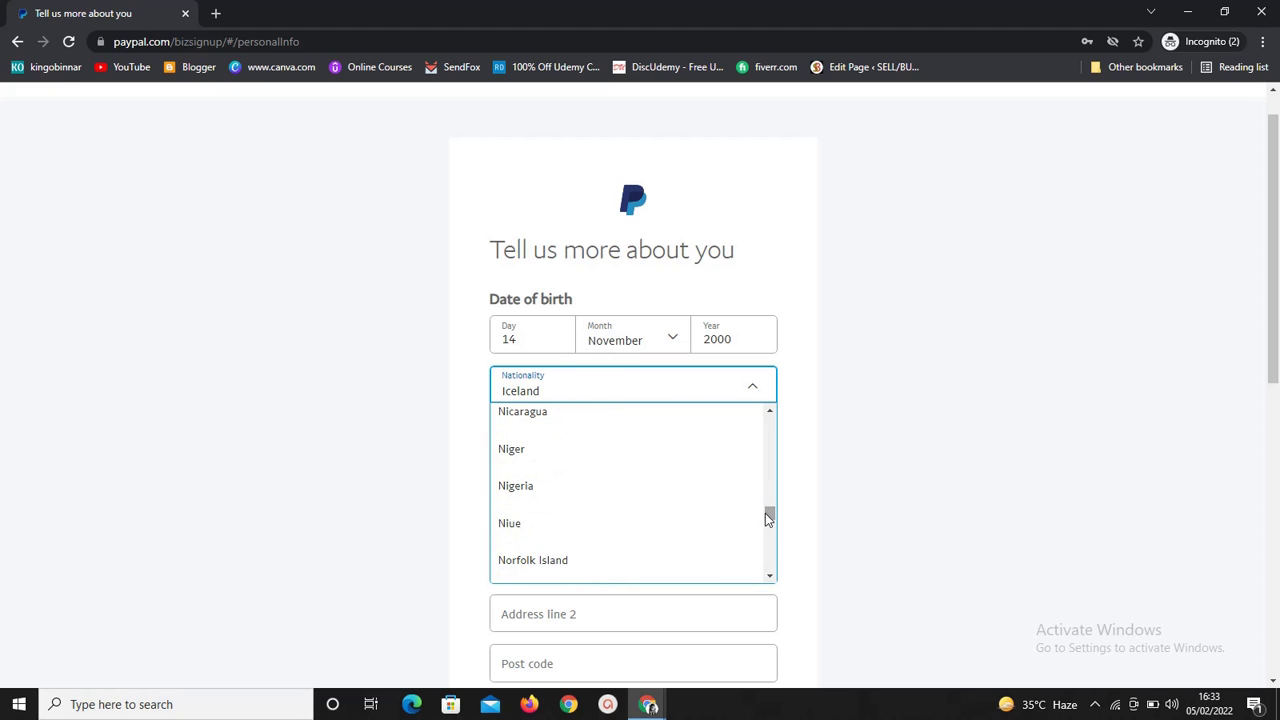
pyautogui.click(720, 503)
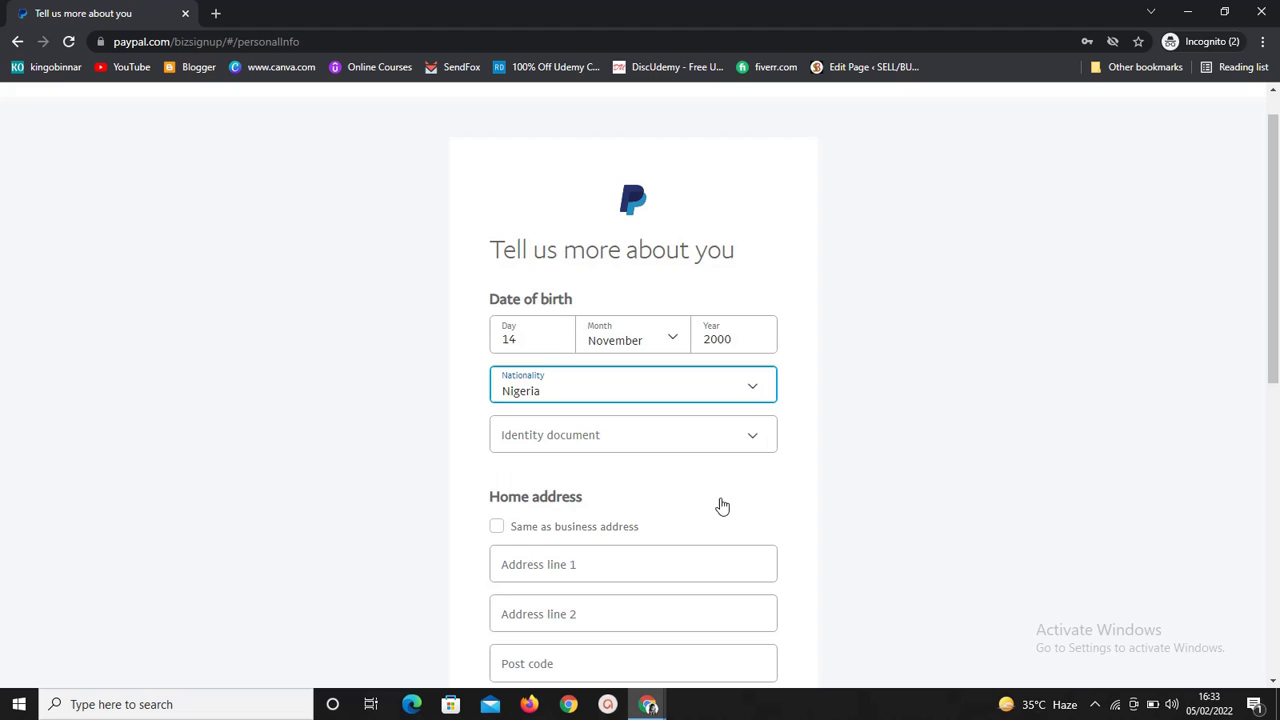
# Choose National ID as the identity document and enter the national ID number.
pyautogui.click(693, 444)
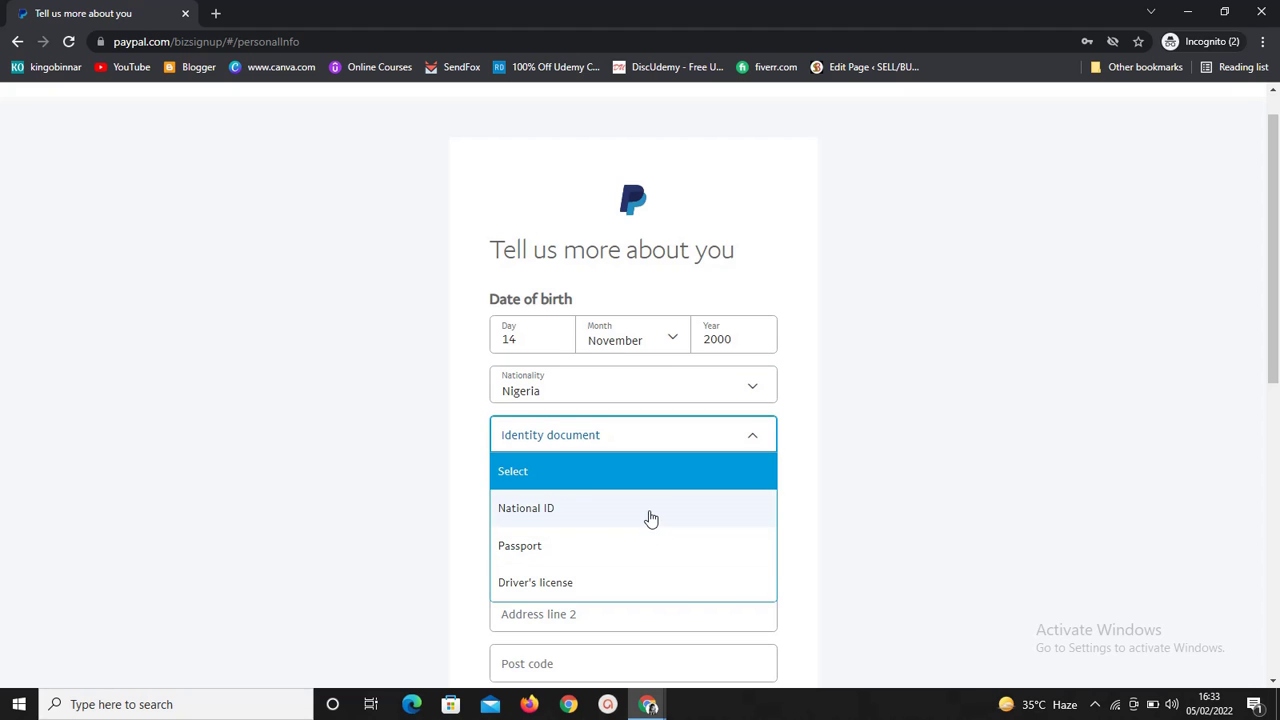
pyautogui.click(650, 520)
pyautogui.click(628, 484)
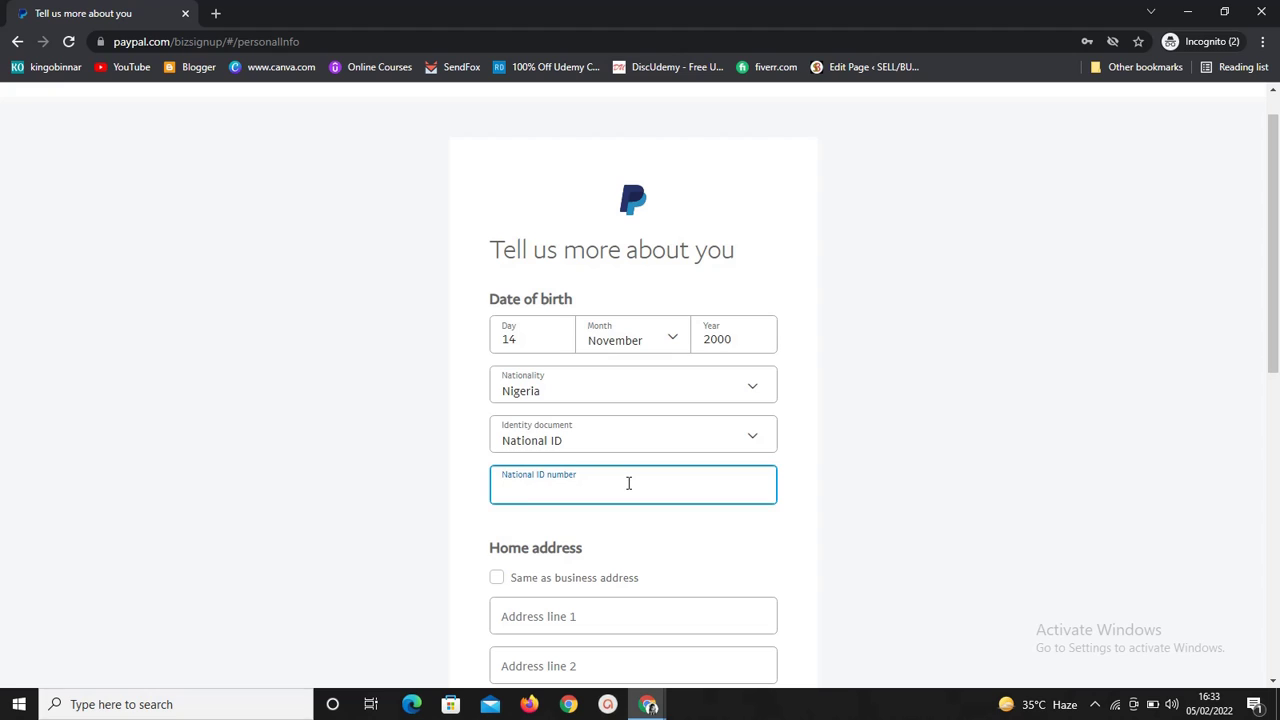
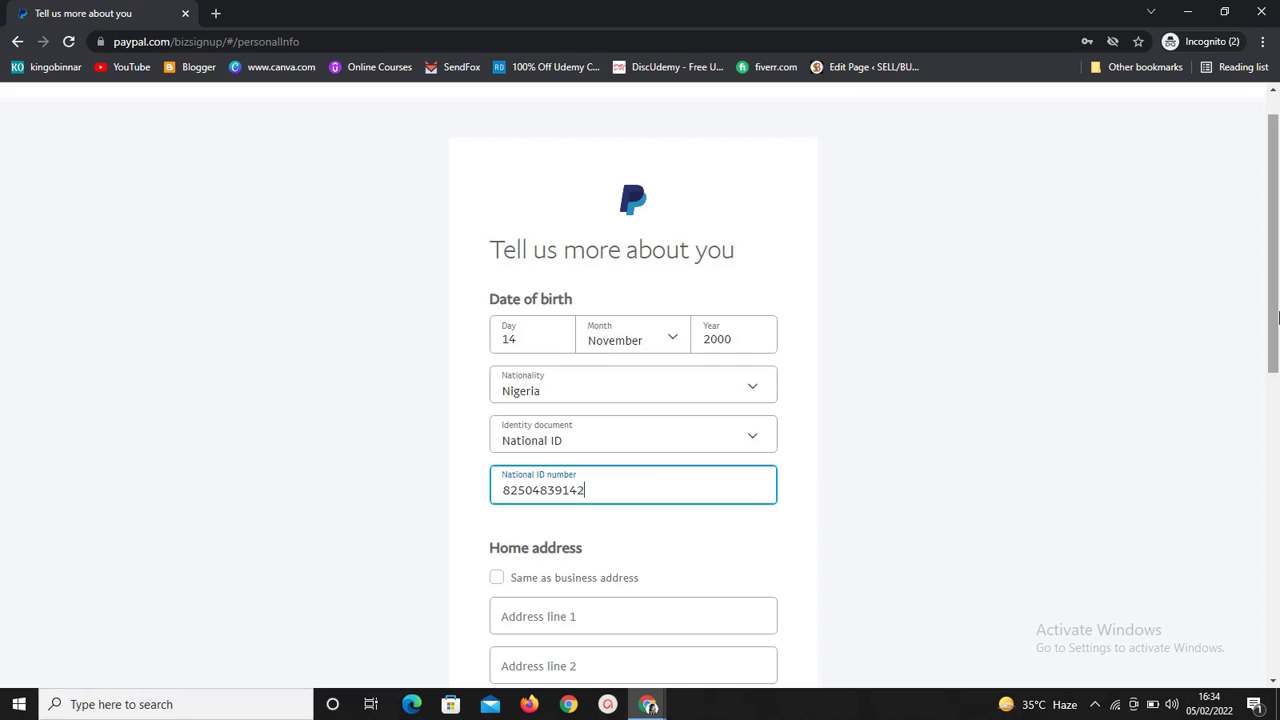
pyautogui.moveTo(1277, 317); pyautogui.dragTo(1277, 383)
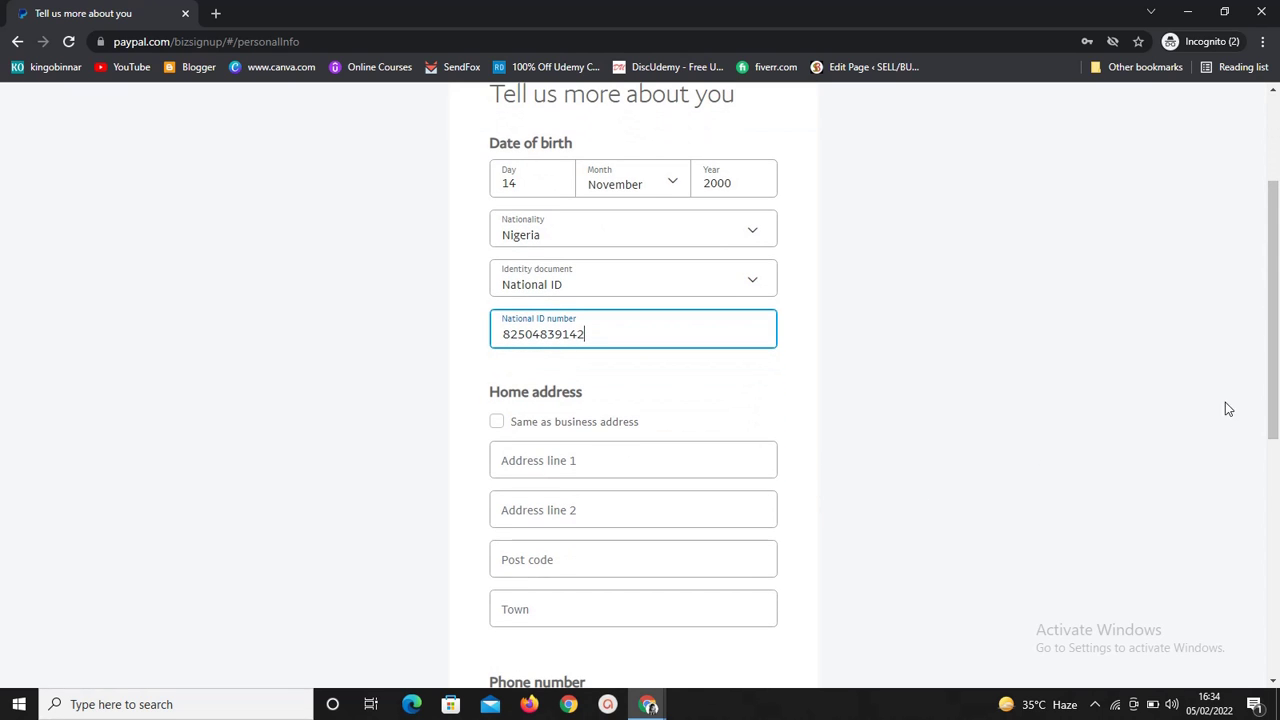
# Reuse the business address and business phone for the personal details, then submit the form.
pyautogui.click(496, 422)
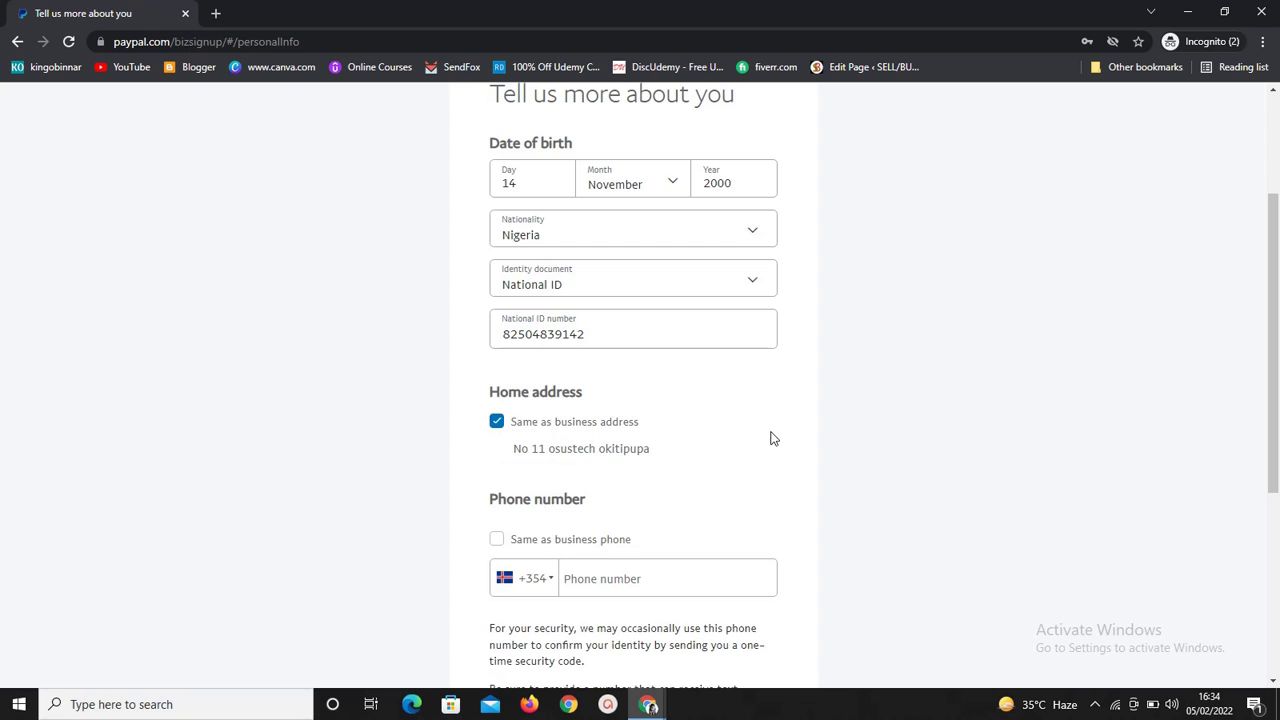
pyautogui.moveTo(1275, 340); pyautogui.dragTo(1270, 415)
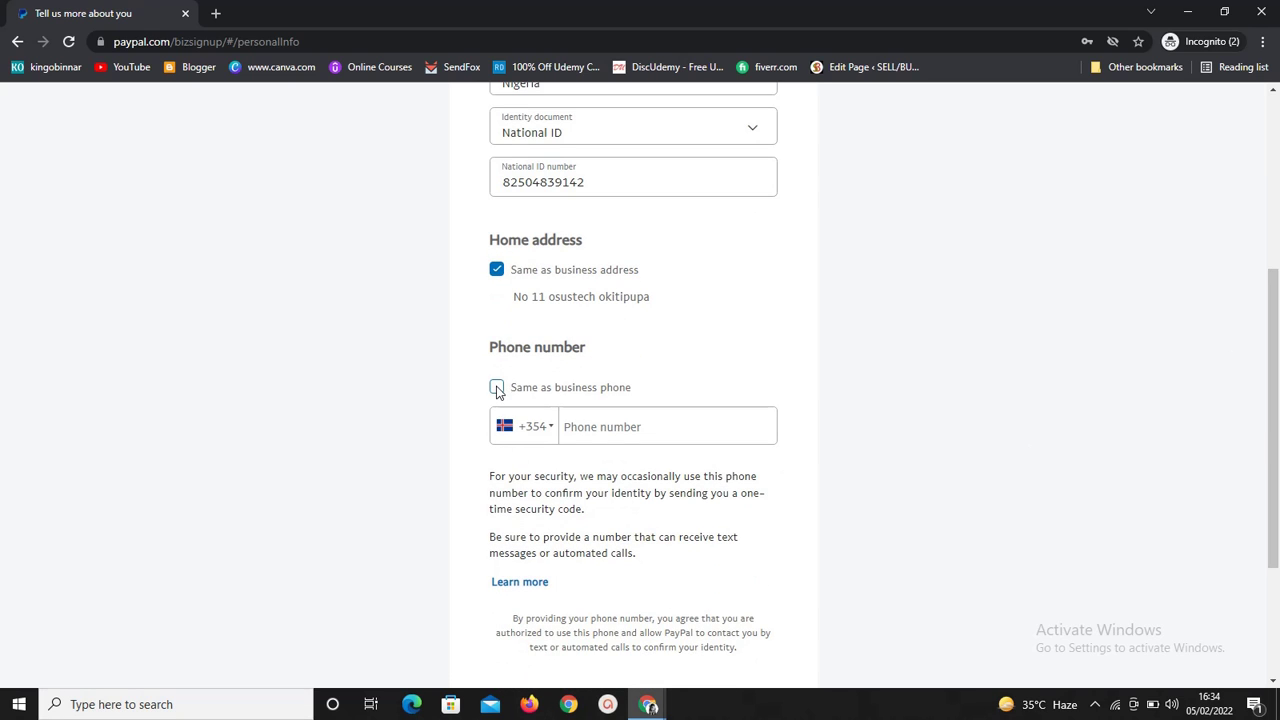
pyautogui.click(497, 390)
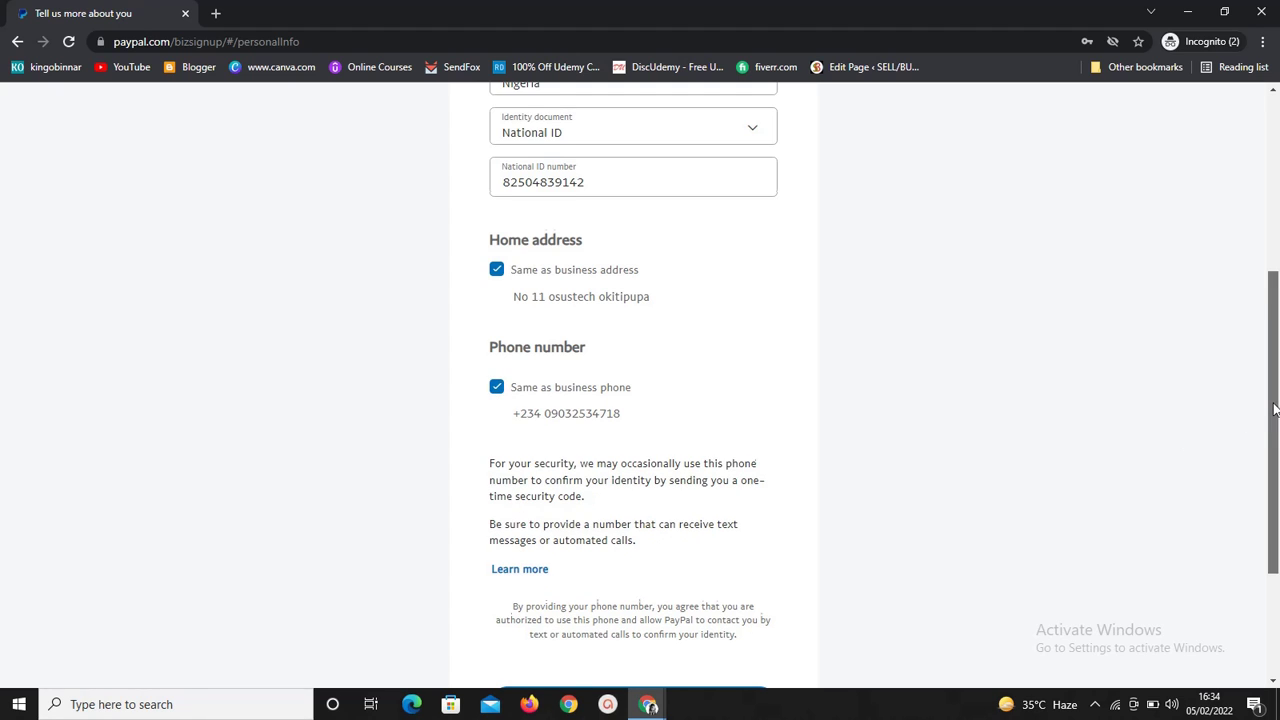
pyautogui.moveTo(1274, 410); pyautogui.dragTo(1273, 530)
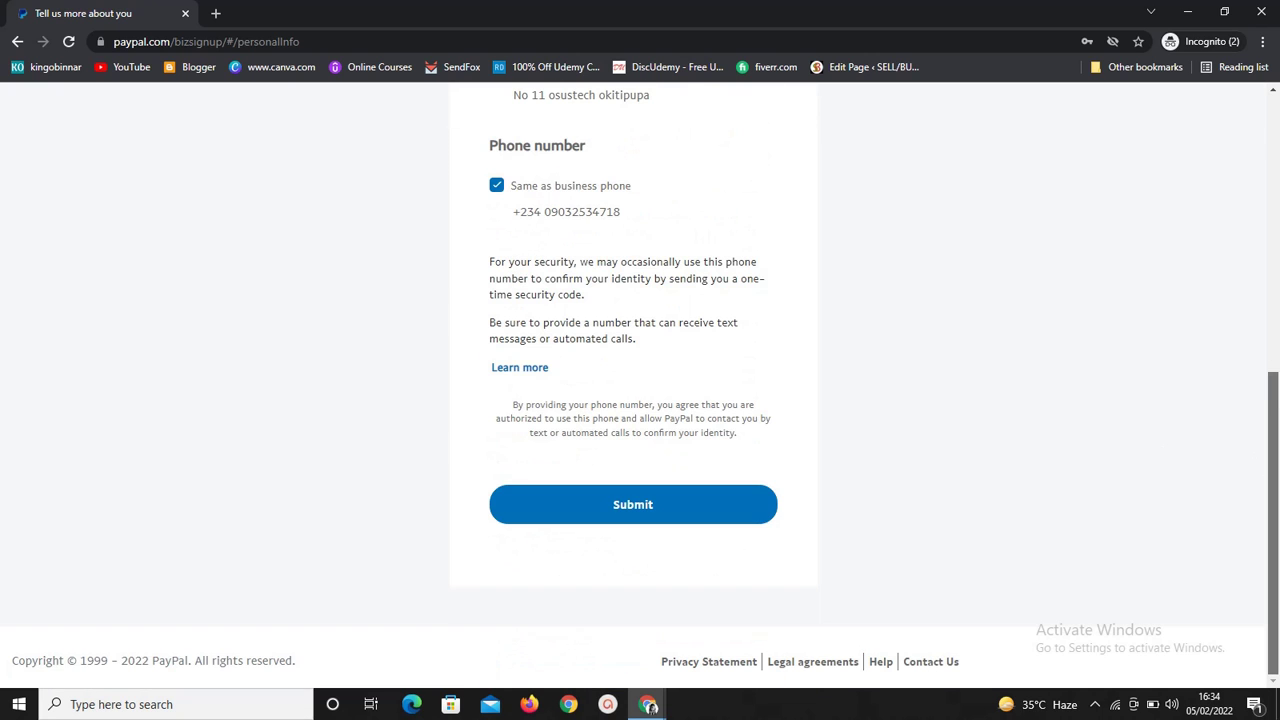
pyautogui.click(670, 511)
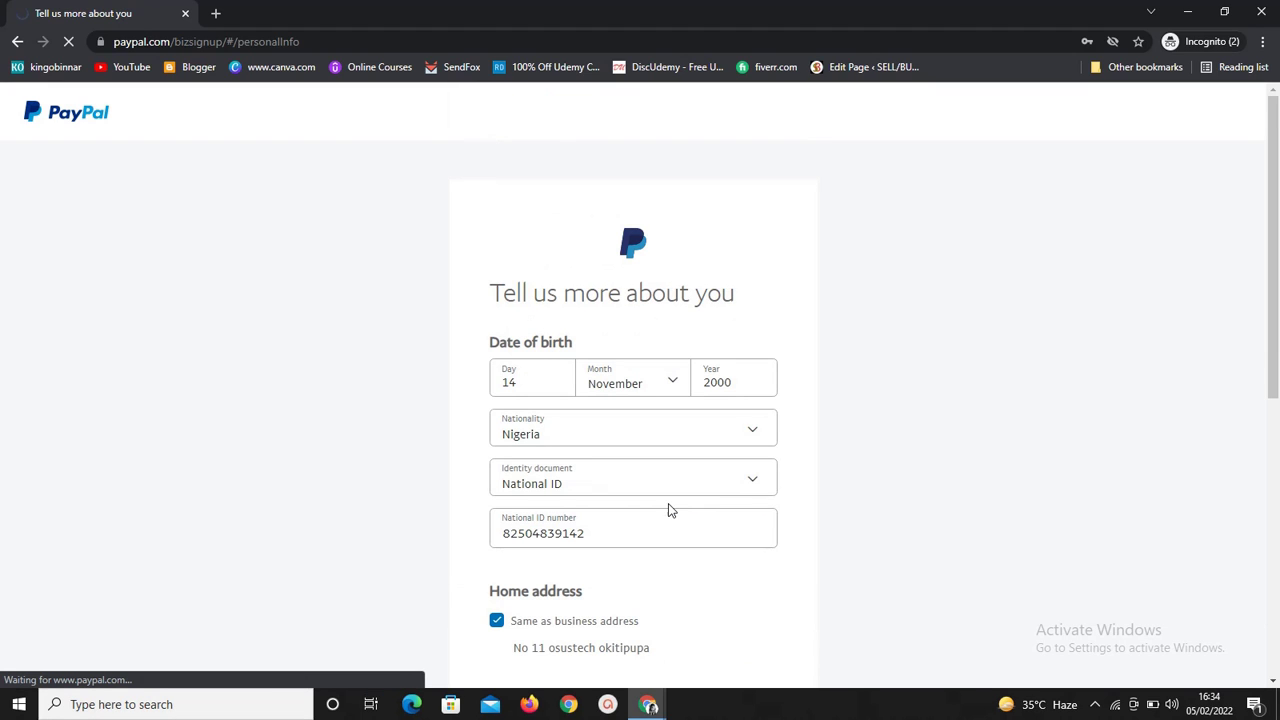
pyautogui.moveTo(670, 511); pyautogui.dragTo(1063, 346)
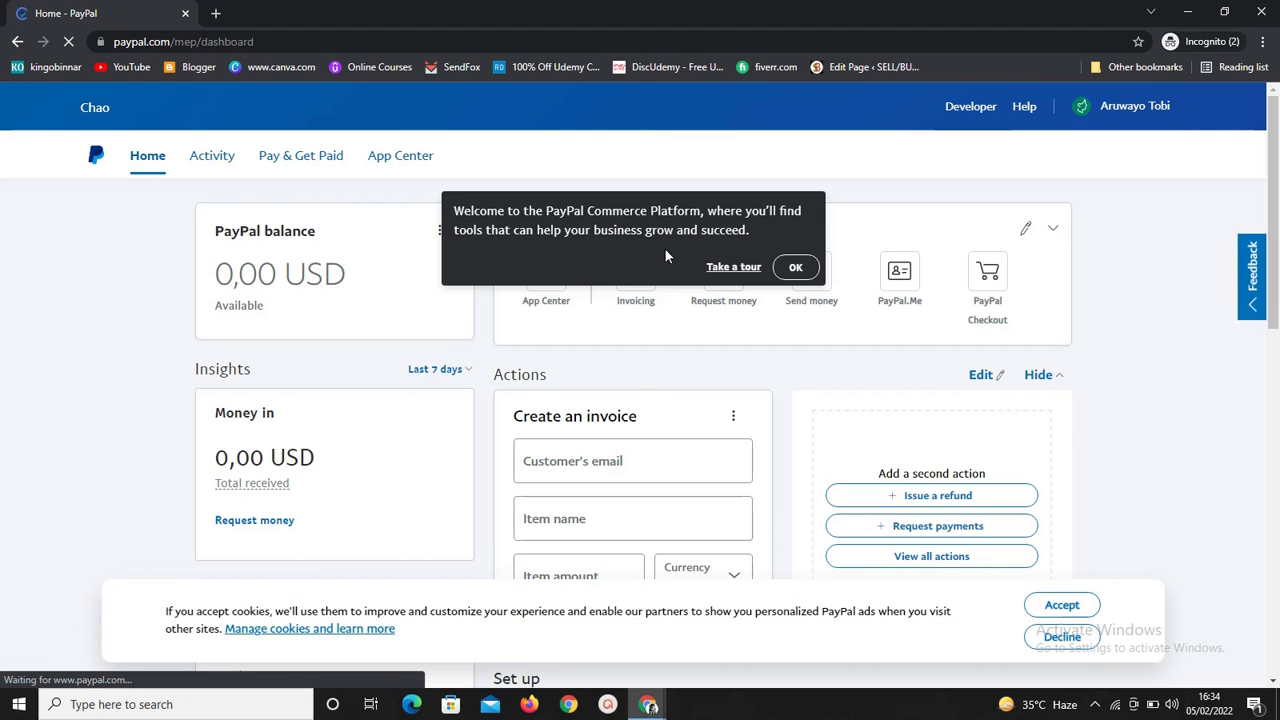
# Dismiss the welcome message and accept the site's cookies.
pyautogui.click(795, 268)
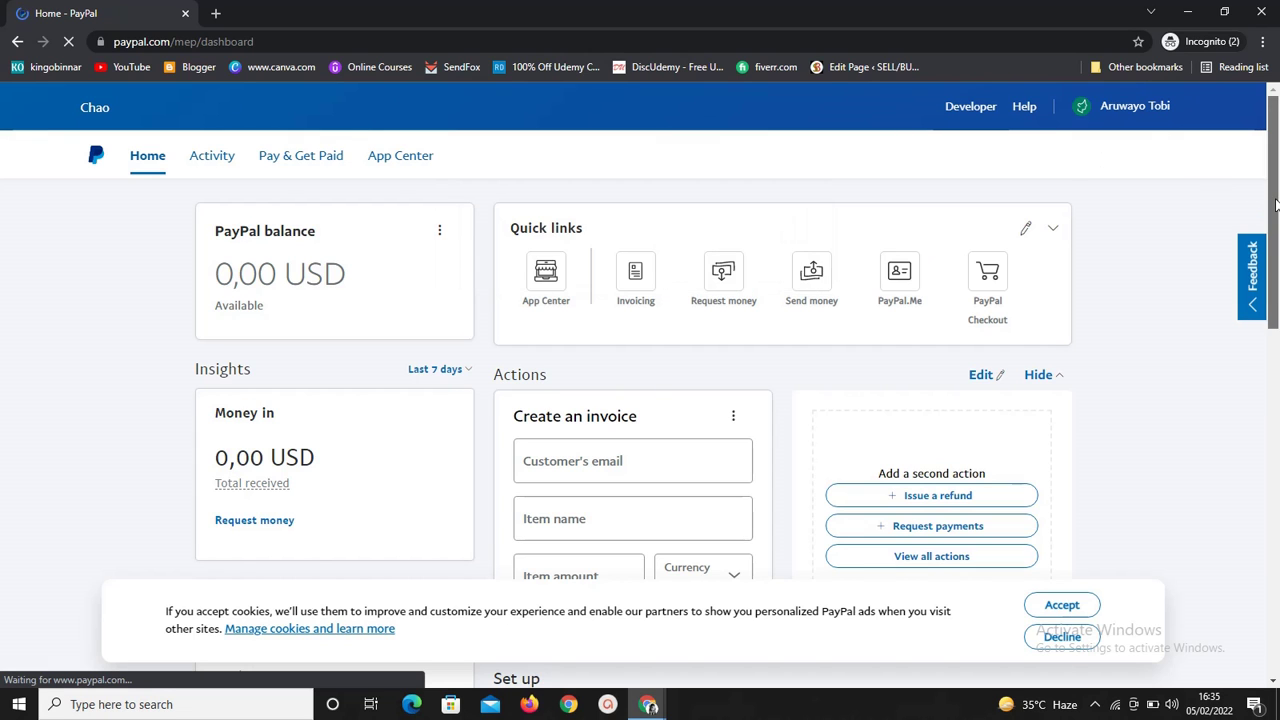
pyautogui.scroll(-3, 1275, 205)
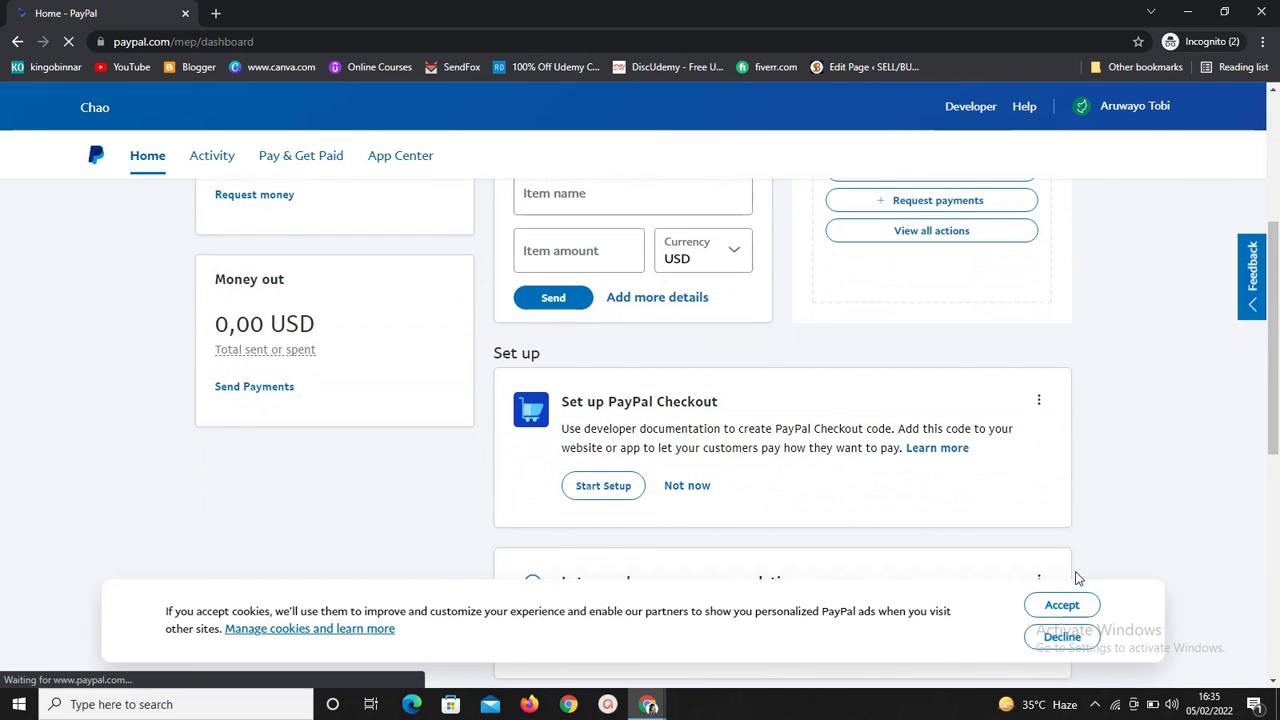
pyautogui.click(1062, 606)
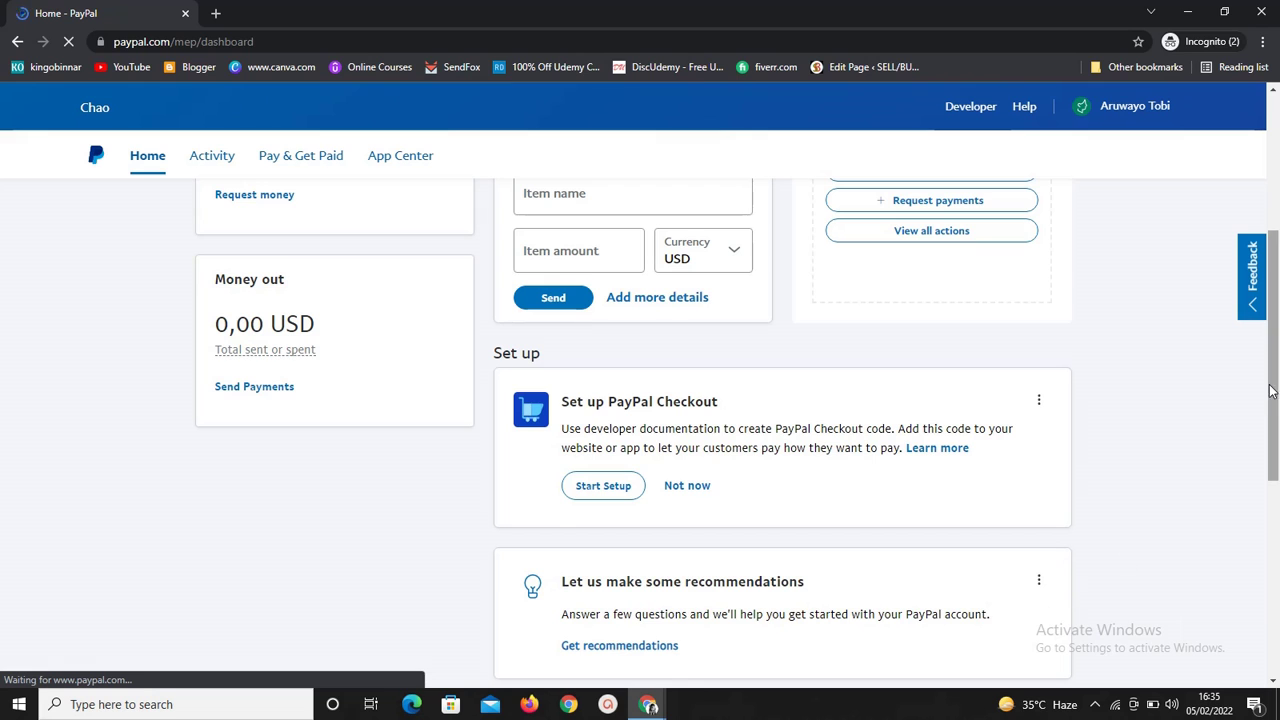
# Review the dashboard's quick links, invoice action and 0,00 USD balance, money in and money out.
pyautogui.moveTo(1272, 390); pyautogui.dragTo(1276, 562)
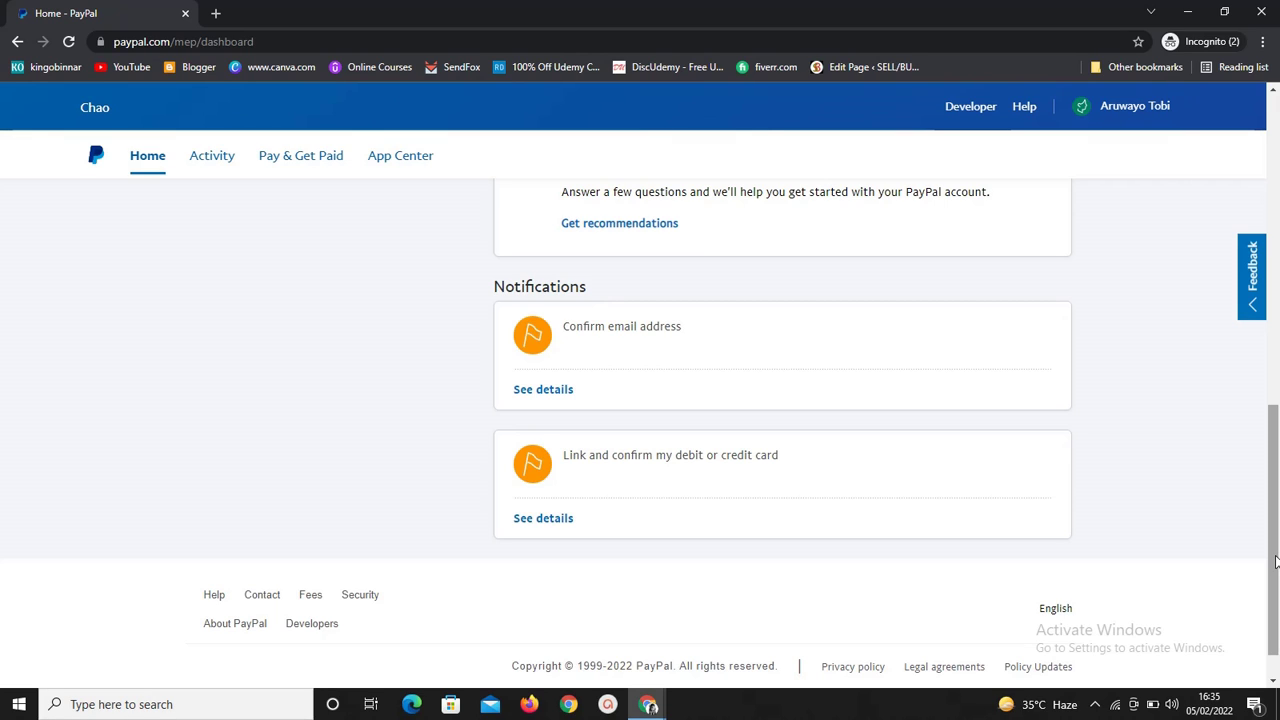
pyautogui.moveTo(1275, 562); pyautogui.dragTo(1275, 228)
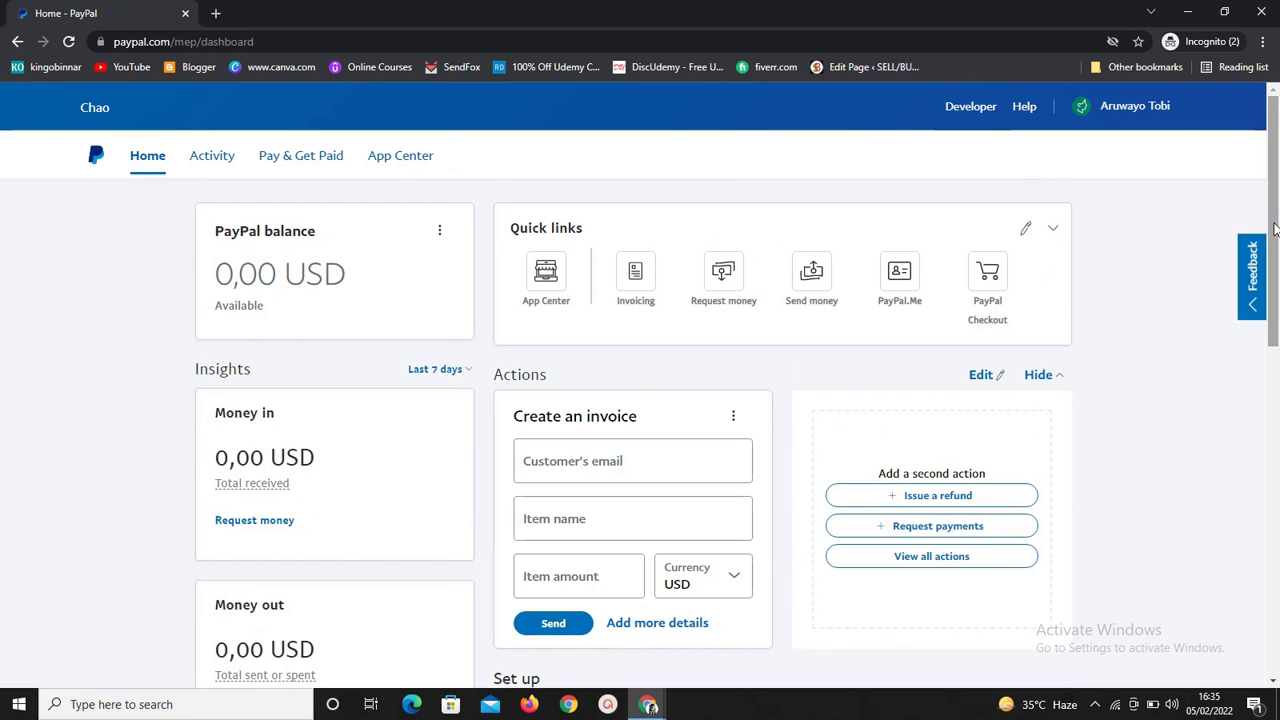
pyautogui.moveTo(1275, 228); pyautogui.dragTo(1268, 551)
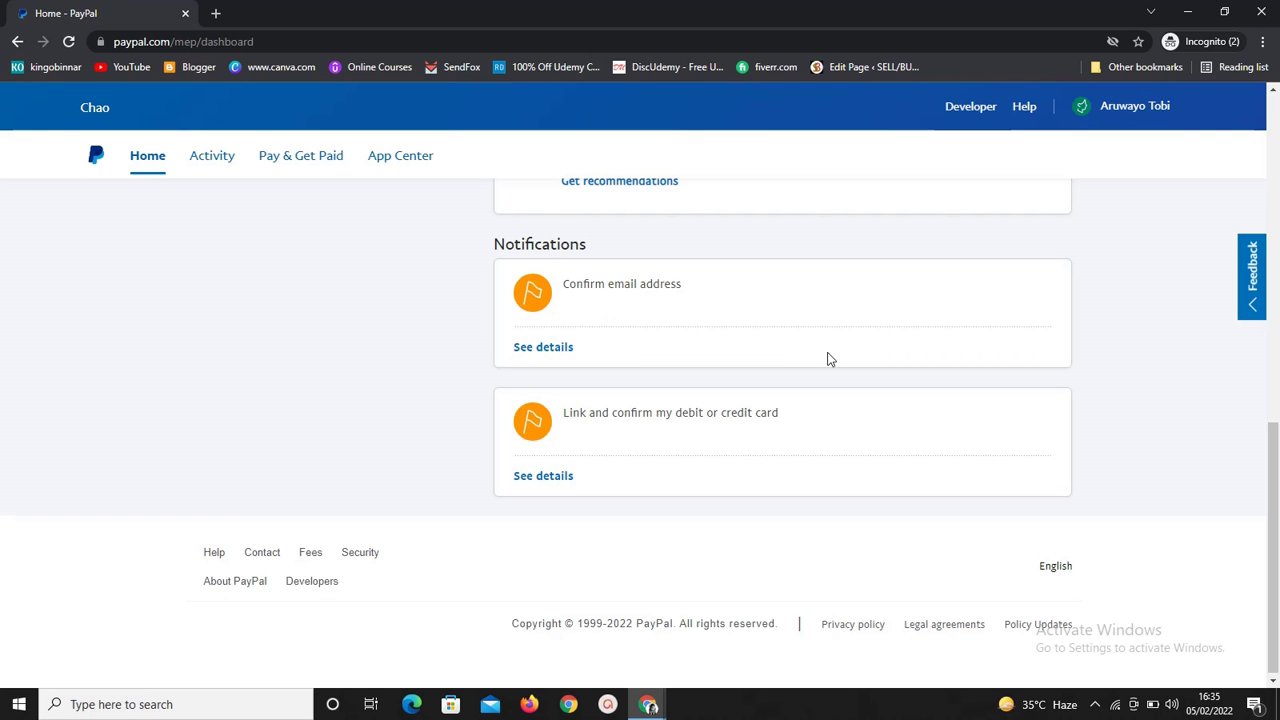
pyautogui.moveTo(1274, 480); pyautogui.dragTo(1275, 537)
pyautogui.scroll(1, 1274, 537)
pyautogui.scroll(-1, 1274, 537)
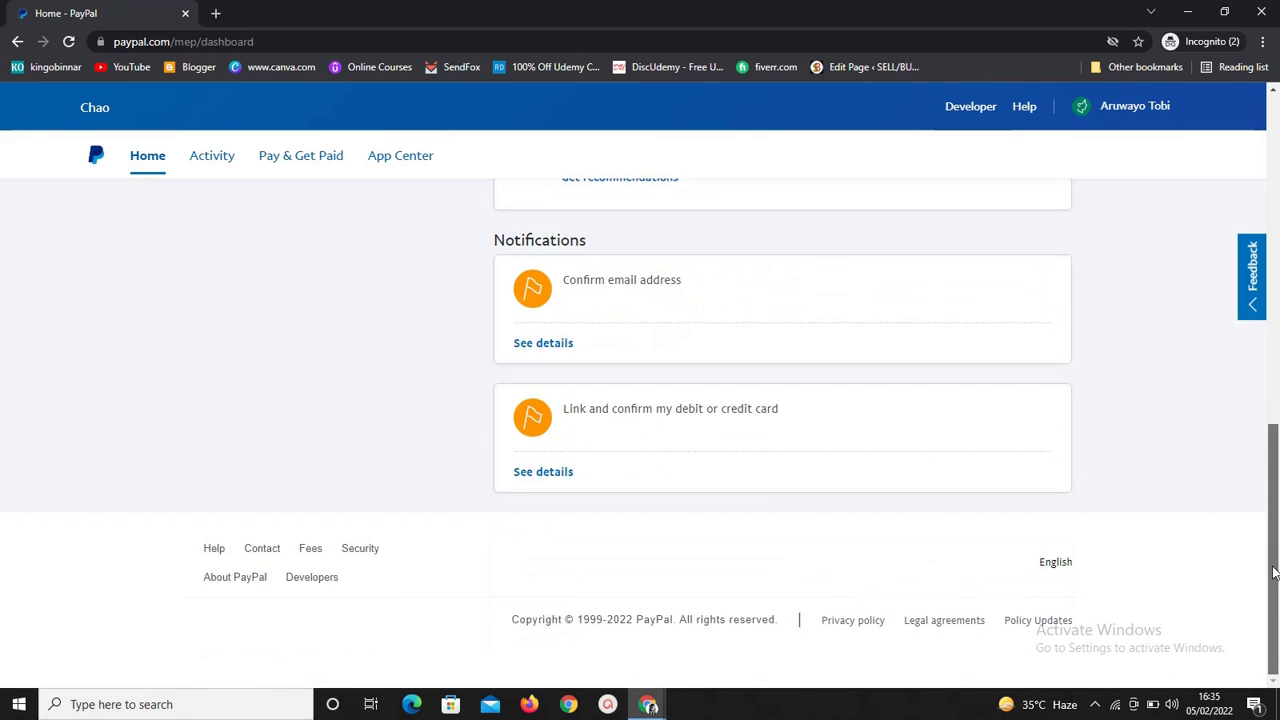
pyautogui.scroll(1, 1274, 538)
pyautogui.scroll(1, 1274, 540)
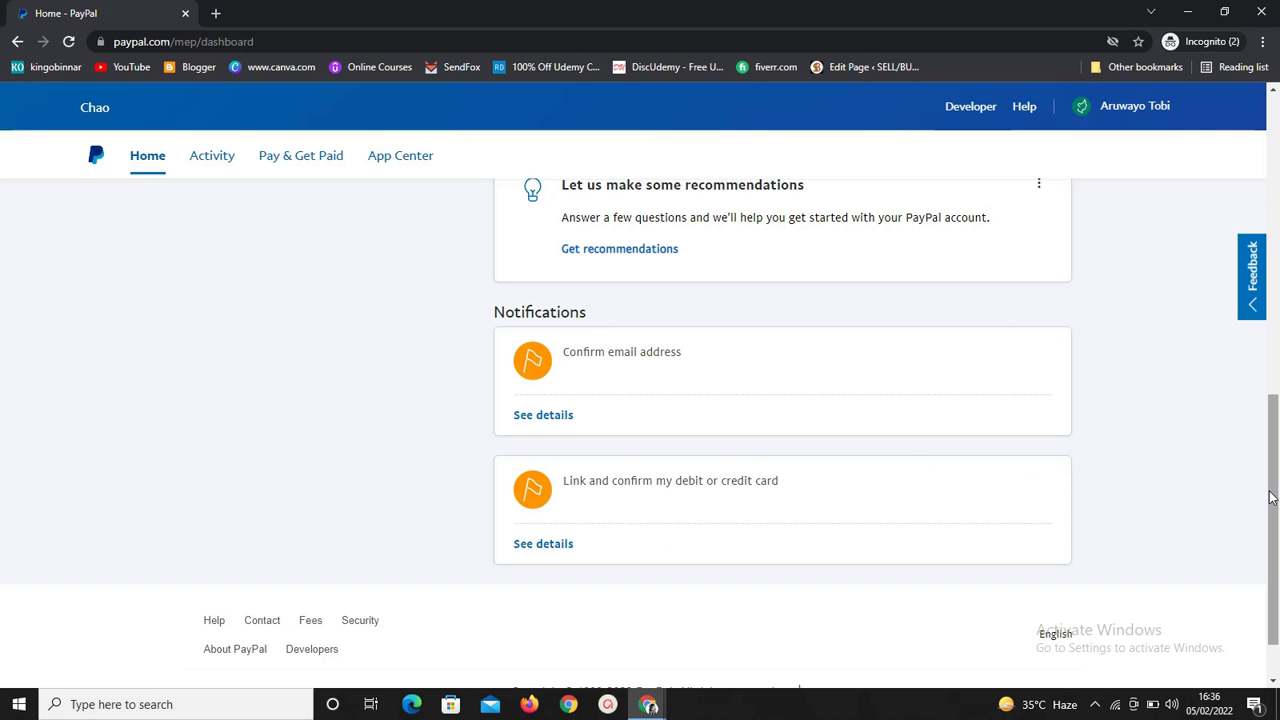
pyautogui.moveTo(1268, 486); pyautogui.dragTo(1271, 153)
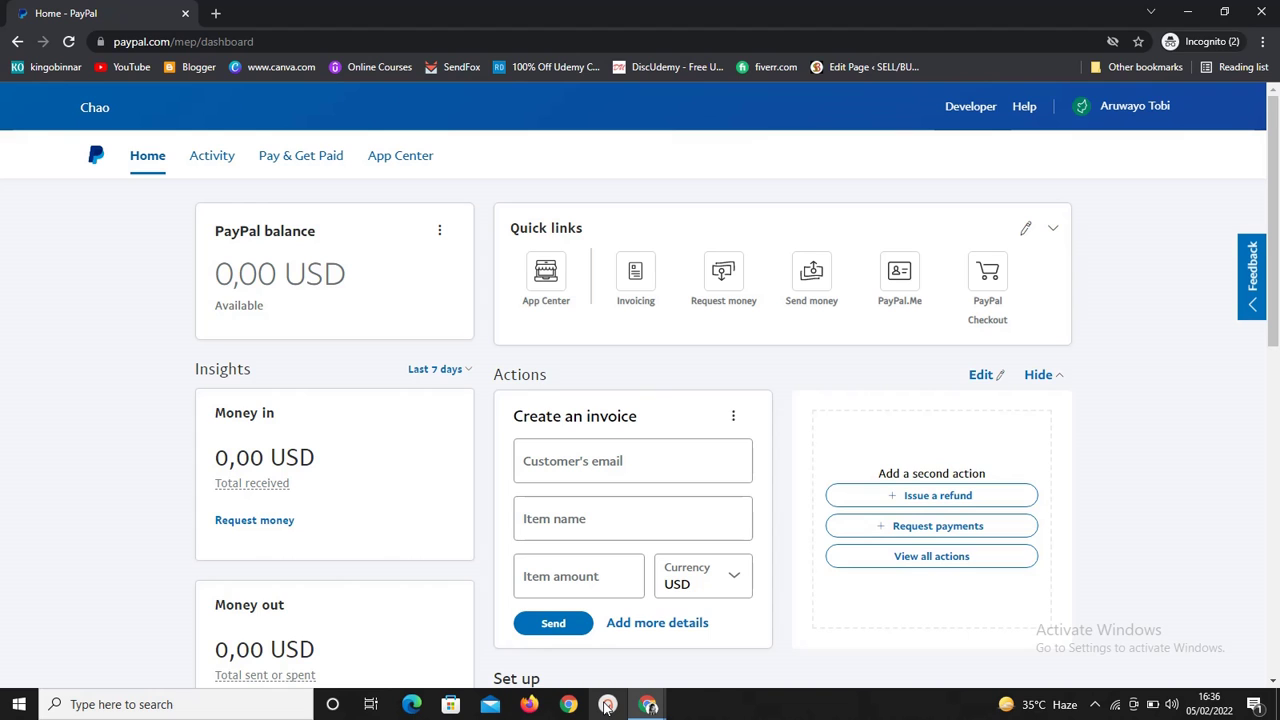
pyautogui.click(1095, 708)
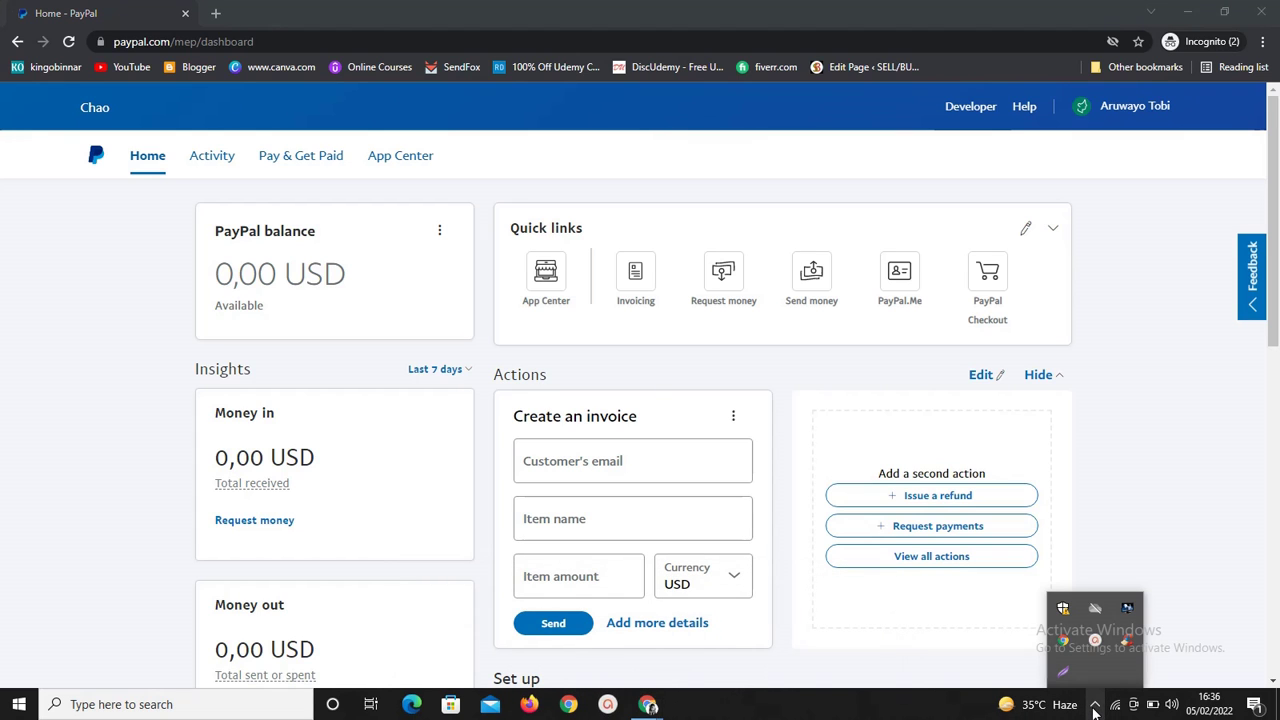
pyautogui.click(1095, 640)
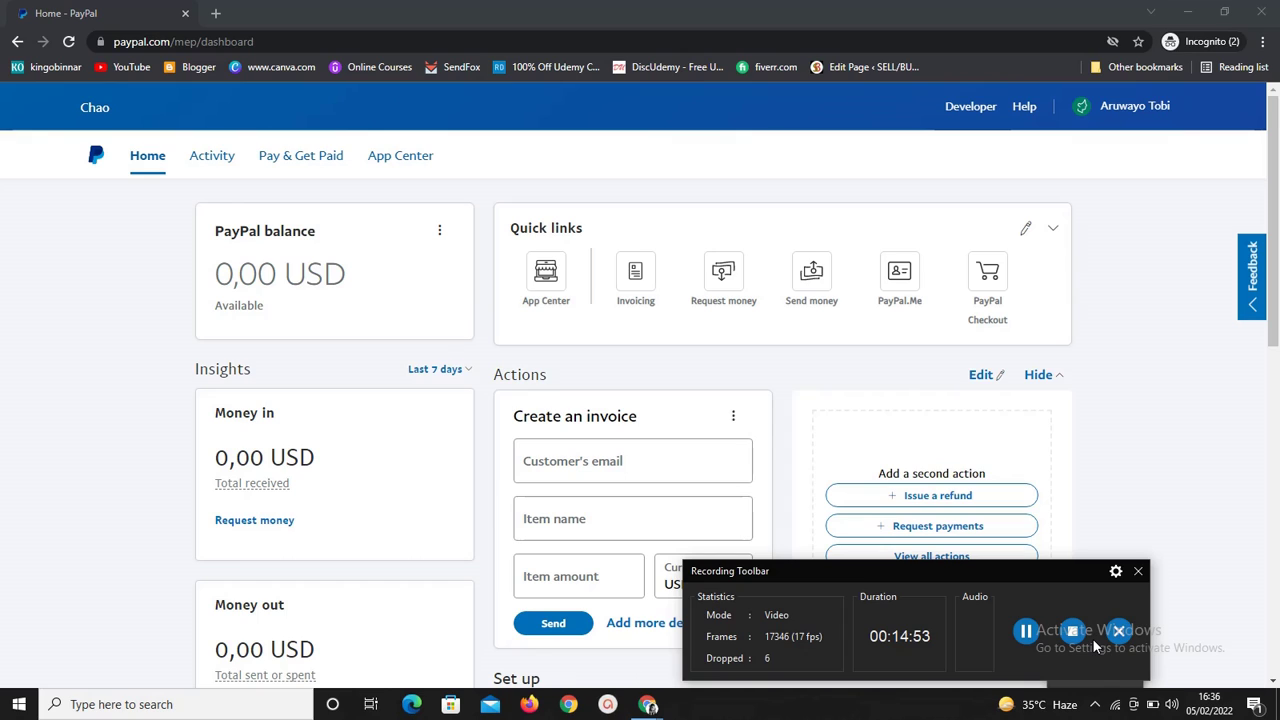